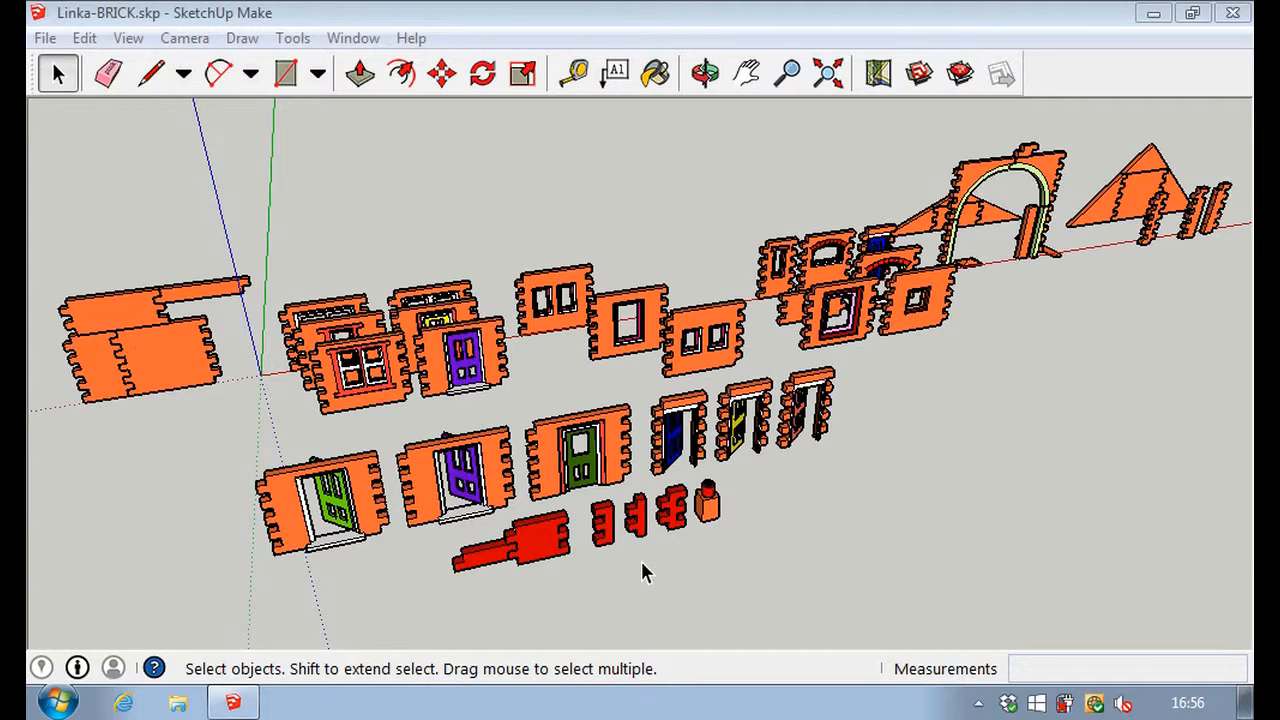
Examine the brick wall, door and window pieces from several angles and up close around the blue door.
{"action": "middle_click_drag", "start_coordinate": [643, 572], "coordinate": [486, 594]}
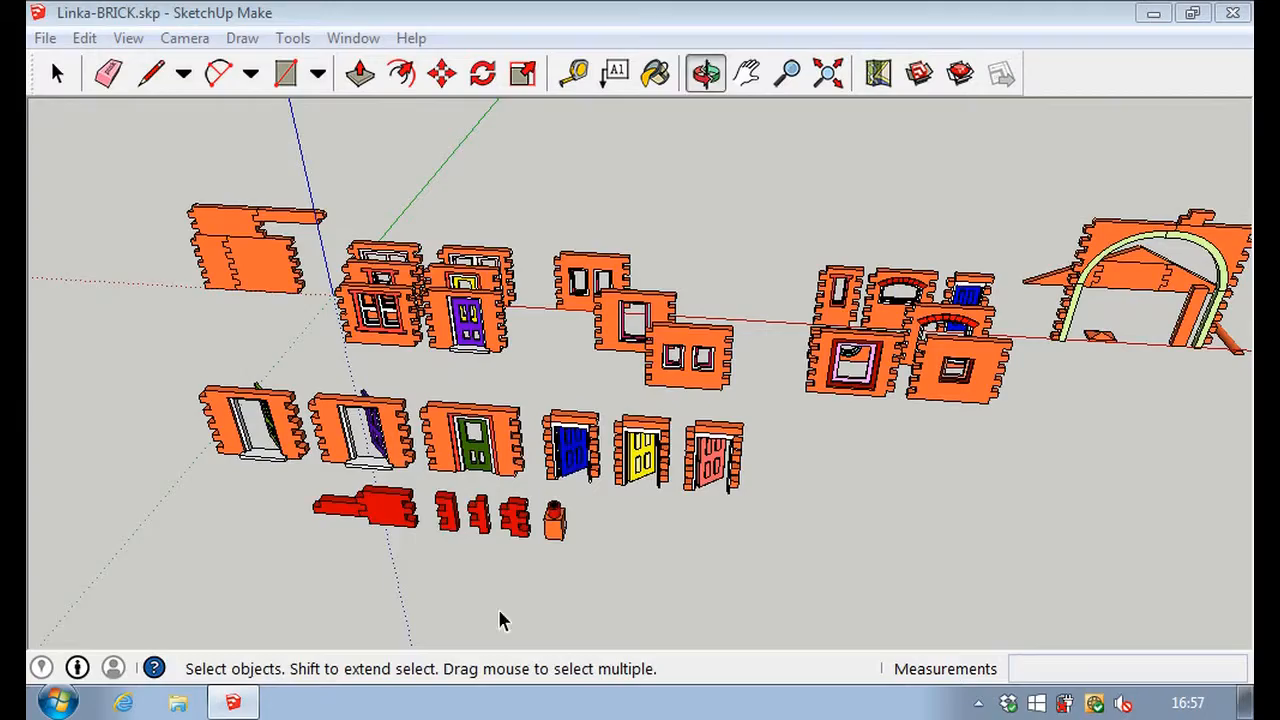
{"action": "middle_click_drag", "start_coordinate": [704, 211], "coordinate": [709, 449]}
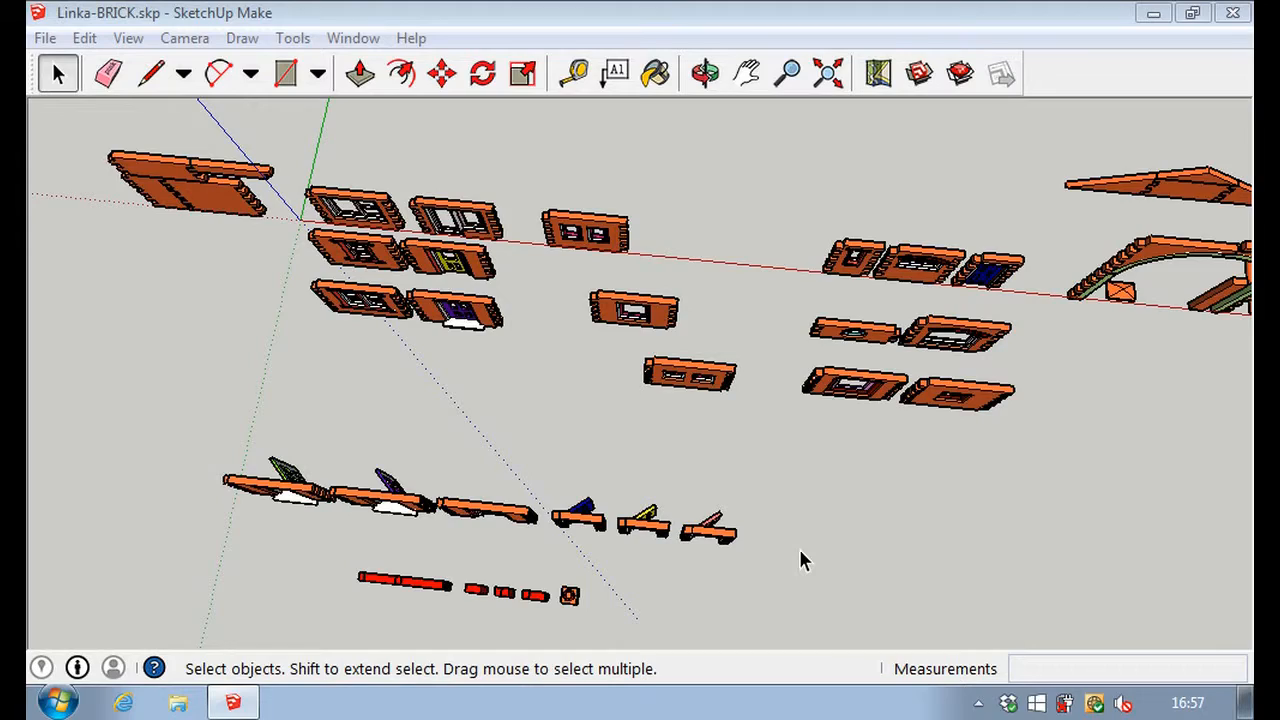
{"action": "mouse_move", "coordinate": [800, 560]}
{"action": "middle_mouse_down"}
{"action": "mouse_move", "coordinate": [832, 345]}
{"action": "mouse_move", "coordinate": [1006, 369]}
{"action": "mouse_move", "coordinate": [950, 326]}
{"action": "mouse_move", "coordinate": [963, 403]}
{"action": "middle_mouse_up"}
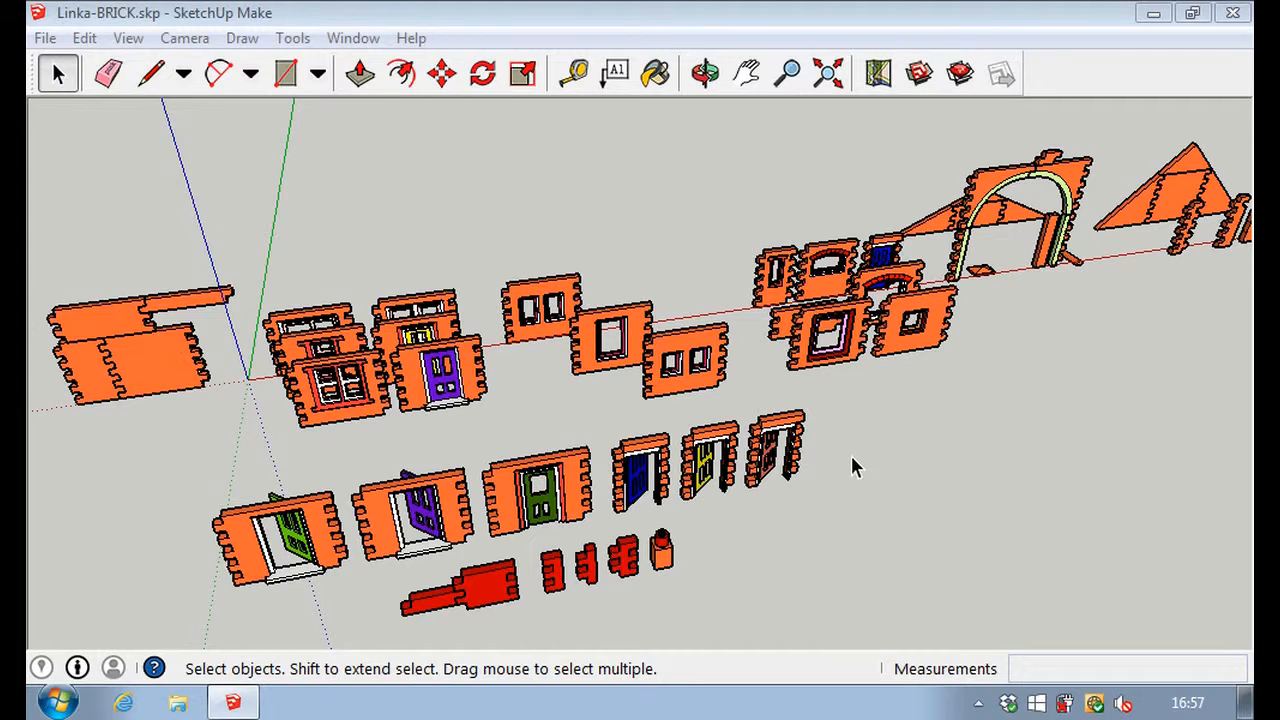
{"action": "middle_click_drag", "start_coordinate": [843, 526], "coordinate": [1030, 400]}
{"action": "middle_click_drag", "start_coordinate": [365, 567], "coordinate": [209, 623]}
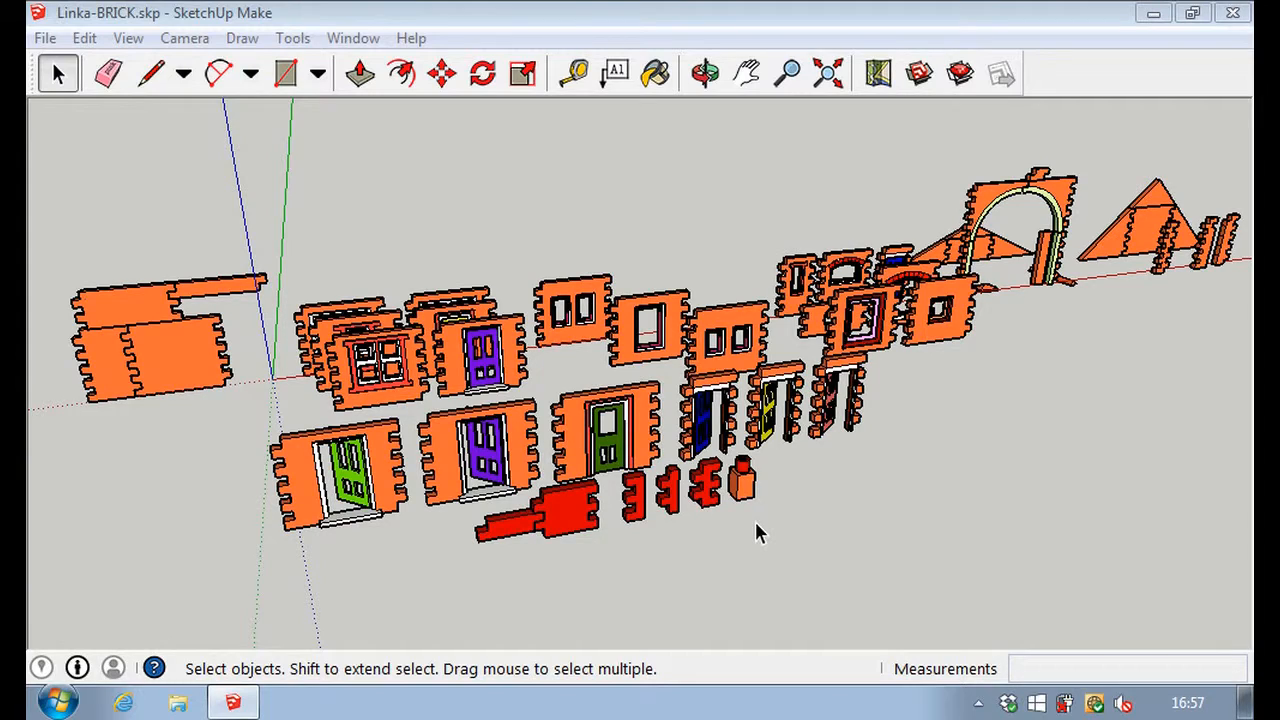
{"action": "mouse_move", "coordinate": [757, 533]}
{"action": "middle_mouse_down"}
{"action": "mouse_move", "coordinate": [749, 519]}
{"action": "mouse_move", "coordinate": [471, 566]}
{"action": "mouse_move", "coordinate": [289, 574]}
{"action": "mouse_move", "coordinate": [894, 563]}
{"action": "mouse_move", "coordinate": [1198, 518]}
{"action": "mouse_move", "coordinate": [266, 529]}
{"action": "mouse_move", "coordinate": [1006, 531]}
{"action": "mouse_move", "coordinate": [923, 528]}
{"action": "mouse_move", "coordinate": [918, 248]}
{"action": "mouse_move", "coordinate": [897, 183]}
{"action": "mouse_move", "coordinate": [785, 562]}
{"action": "mouse_move", "coordinate": [737, 286]}
{"action": "mouse_move", "coordinate": [742, 203]}
{"action": "mouse_move", "coordinate": [743, 403]}
{"action": "mouse_move", "coordinate": [723, 534]}
{"action": "mouse_move", "coordinate": [168, 440]}
{"action": "mouse_move", "coordinate": [826, 437]}
{"action": "mouse_move", "coordinate": [727, 510]}
{"action": "mouse_move", "coordinate": [735, 522]}
{"action": "middle_mouse_up"}
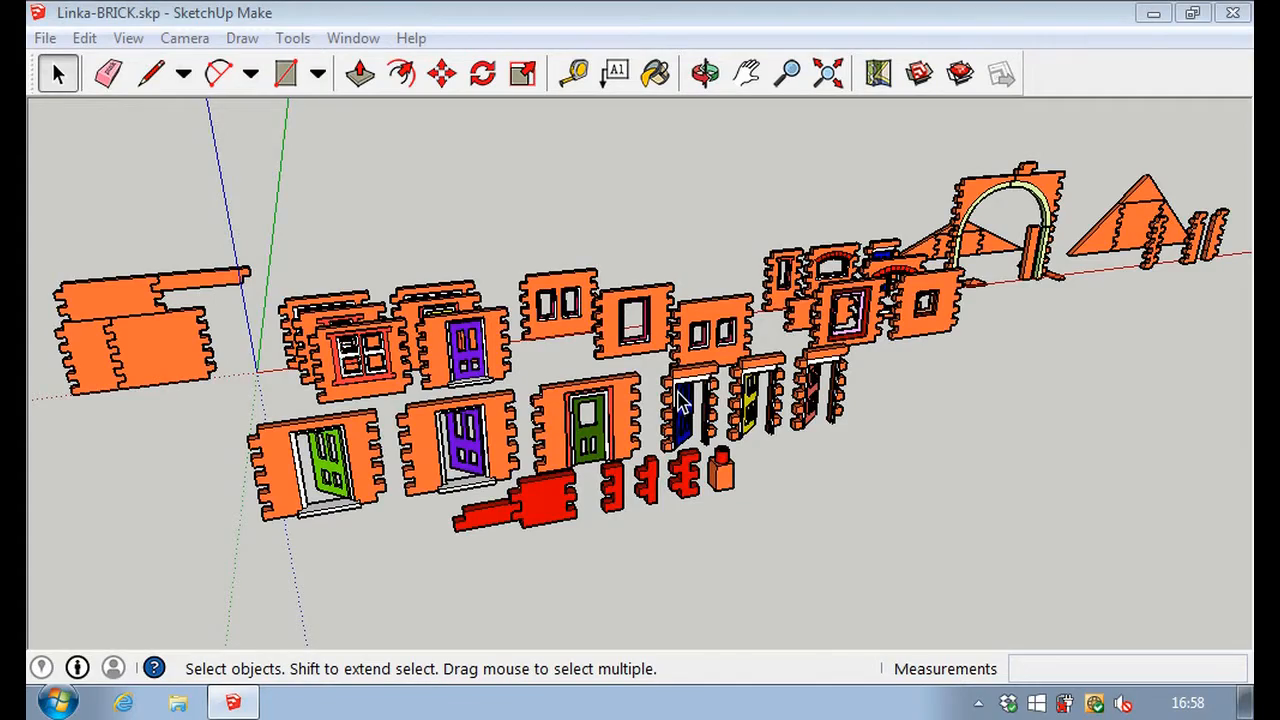
{"action": "scroll", "coordinate": [681, 403], "scroll_direction": "up", "scroll_amount": 4}
{"action": "scroll", "coordinate": [681, 403], "scroll_direction": "up", "scroll_amount": 8}
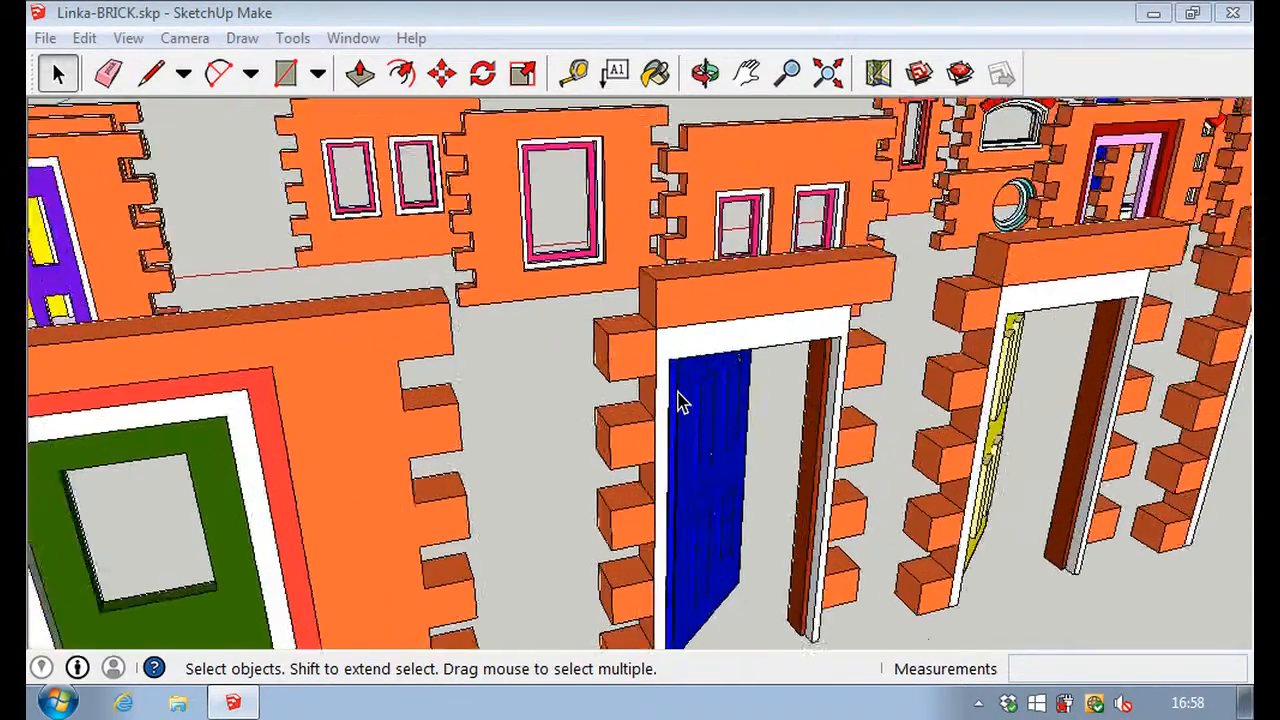
{"action": "scroll", "coordinate": [678, 400], "scroll_direction": "down", "scroll_amount": 8}
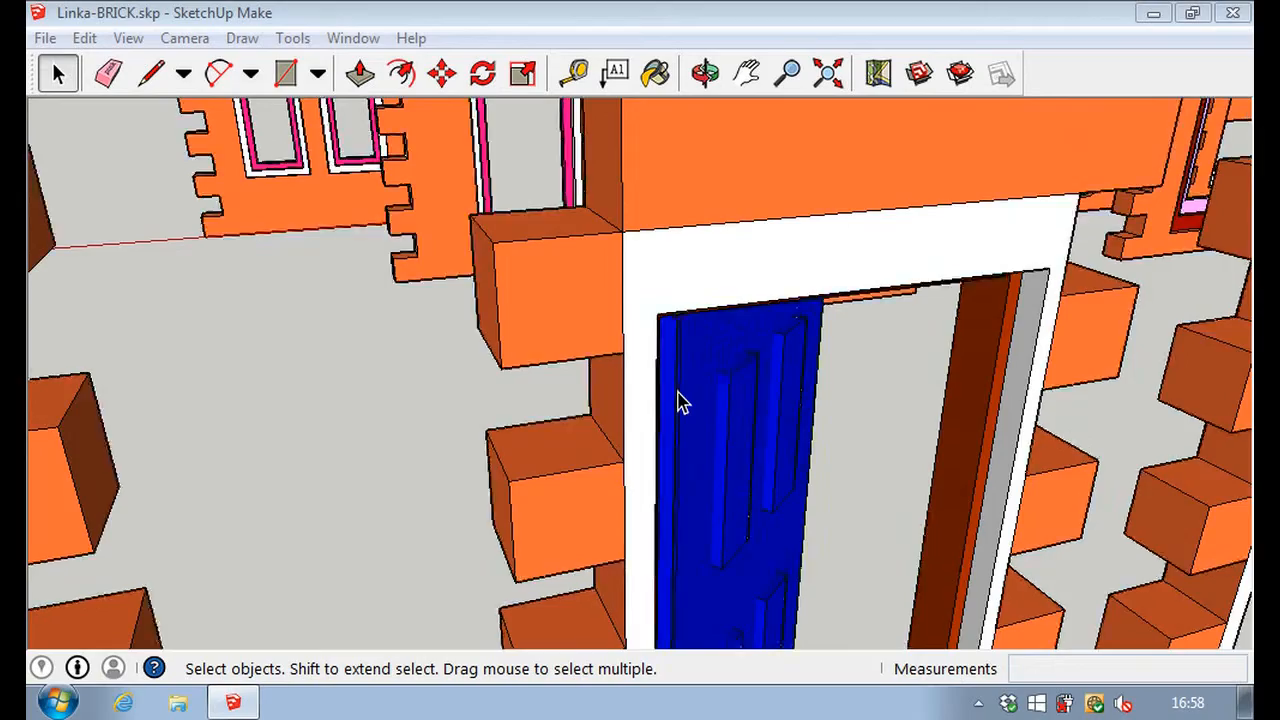
{"action": "scroll", "coordinate": [678, 400], "scroll_direction": "down", "scroll_amount": 8}
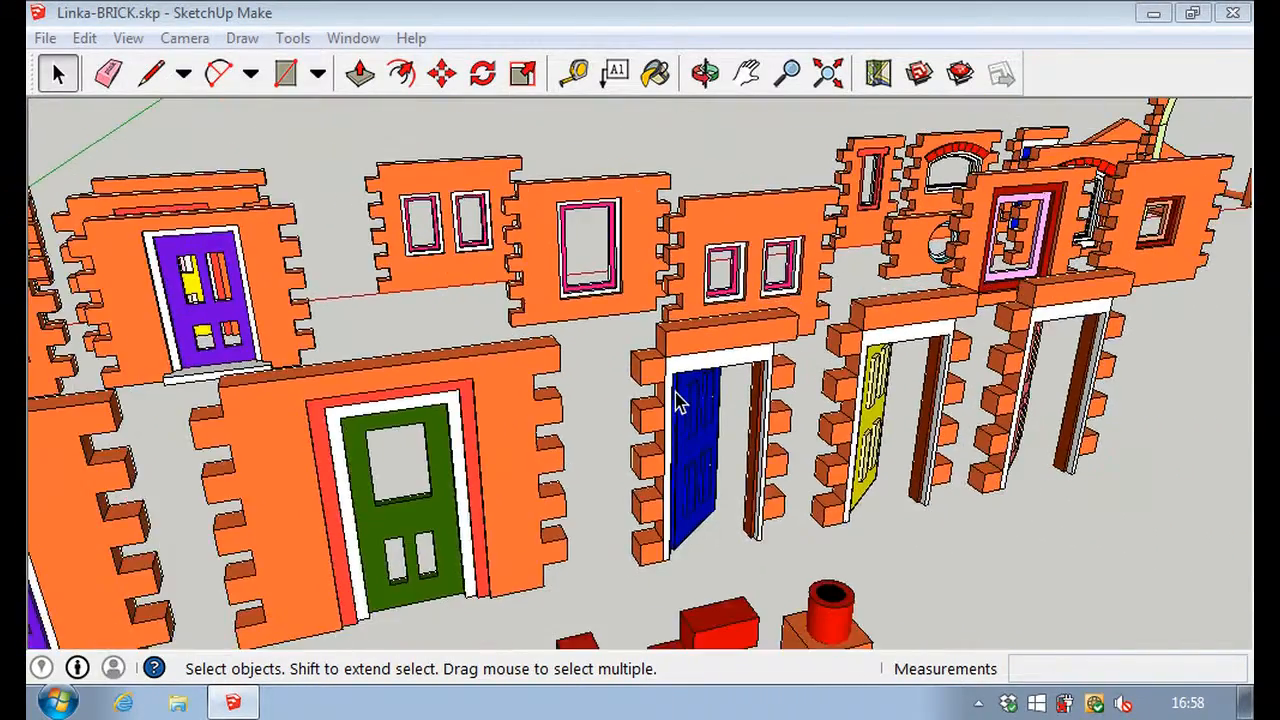
{"action": "scroll", "coordinate": [672, 405], "scroll_direction": "down", "scroll_amount": 3}
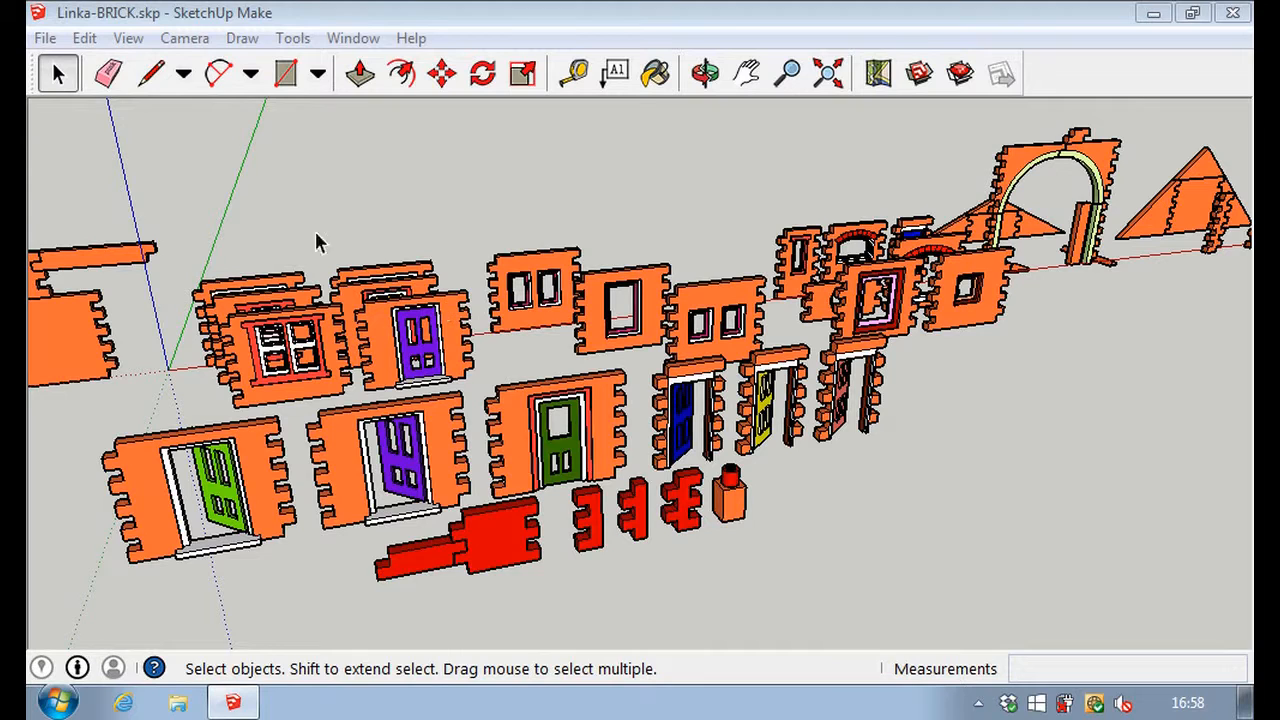
Examine the wall panel with the green door up close and return to a view of the whole model.
{"action": "left_click", "coordinate": [86, 40]}
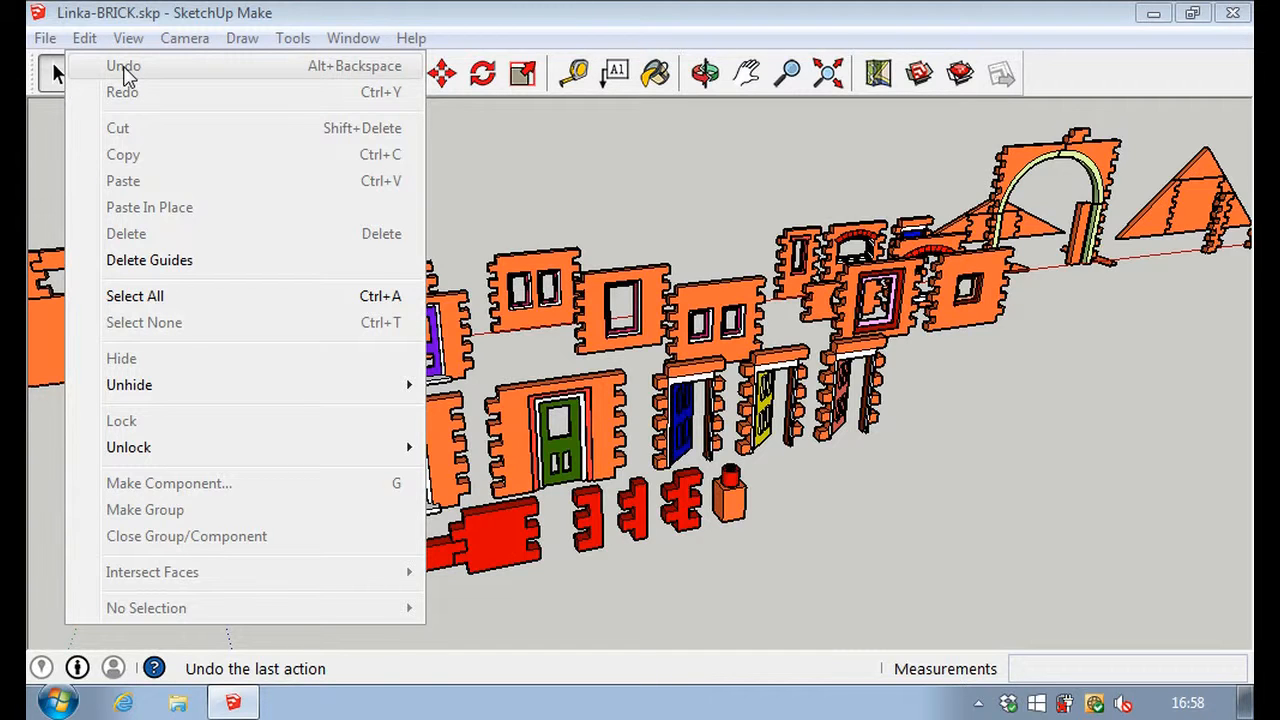
{"action": "left_click", "coordinate": [994, 490]}
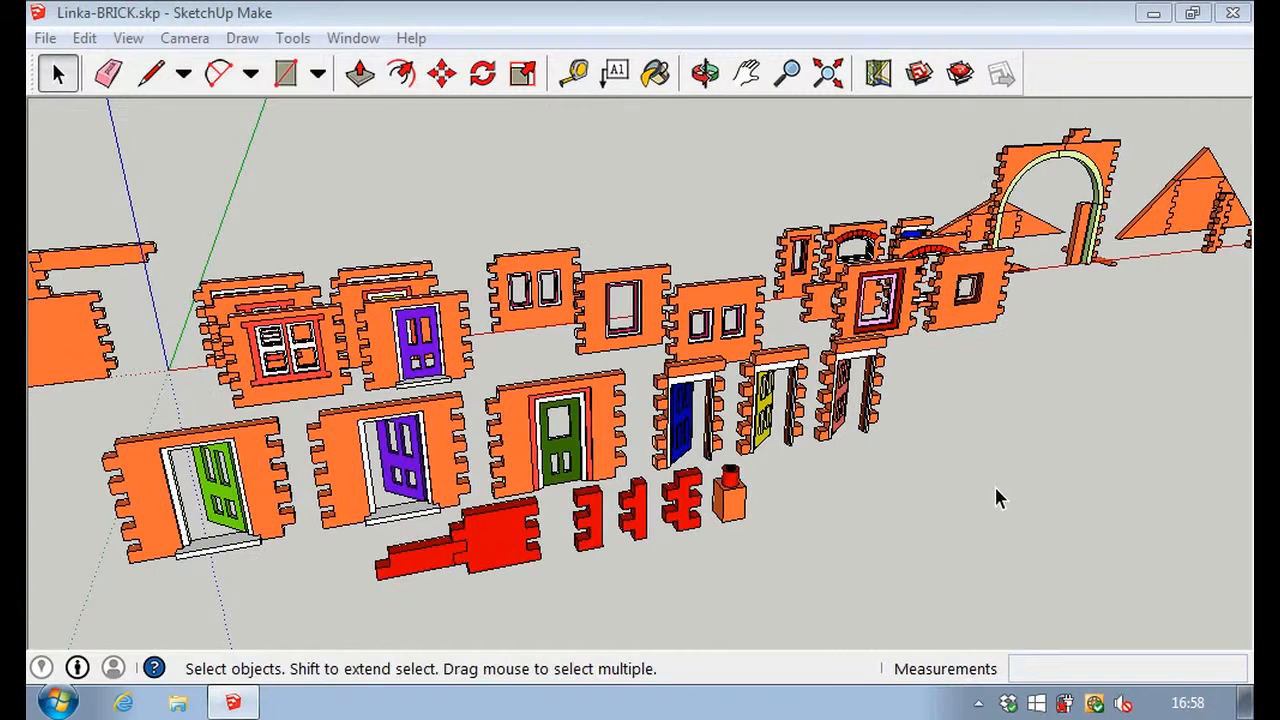
{"action": "scroll", "coordinate": [594, 422], "scroll_direction": "up", "scroll_amount": 6}
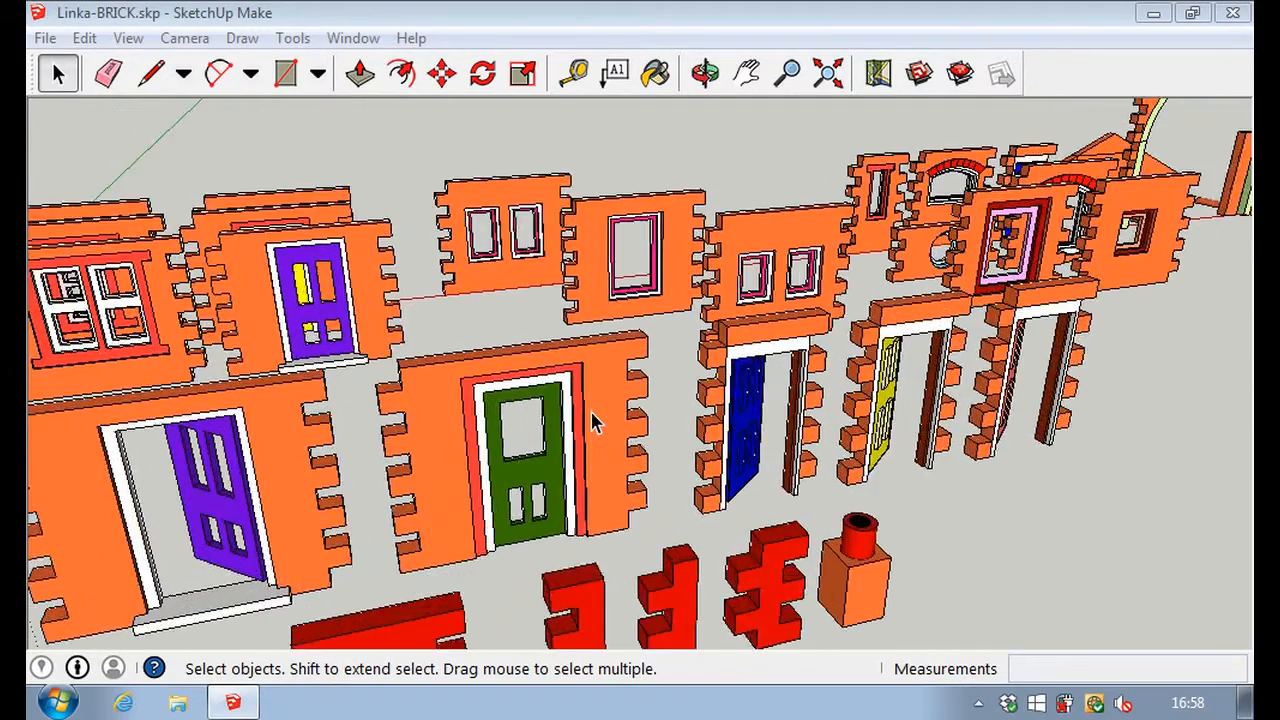
{"action": "scroll", "coordinate": [594, 422], "scroll_direction": "up", "scroll_amount": 8}
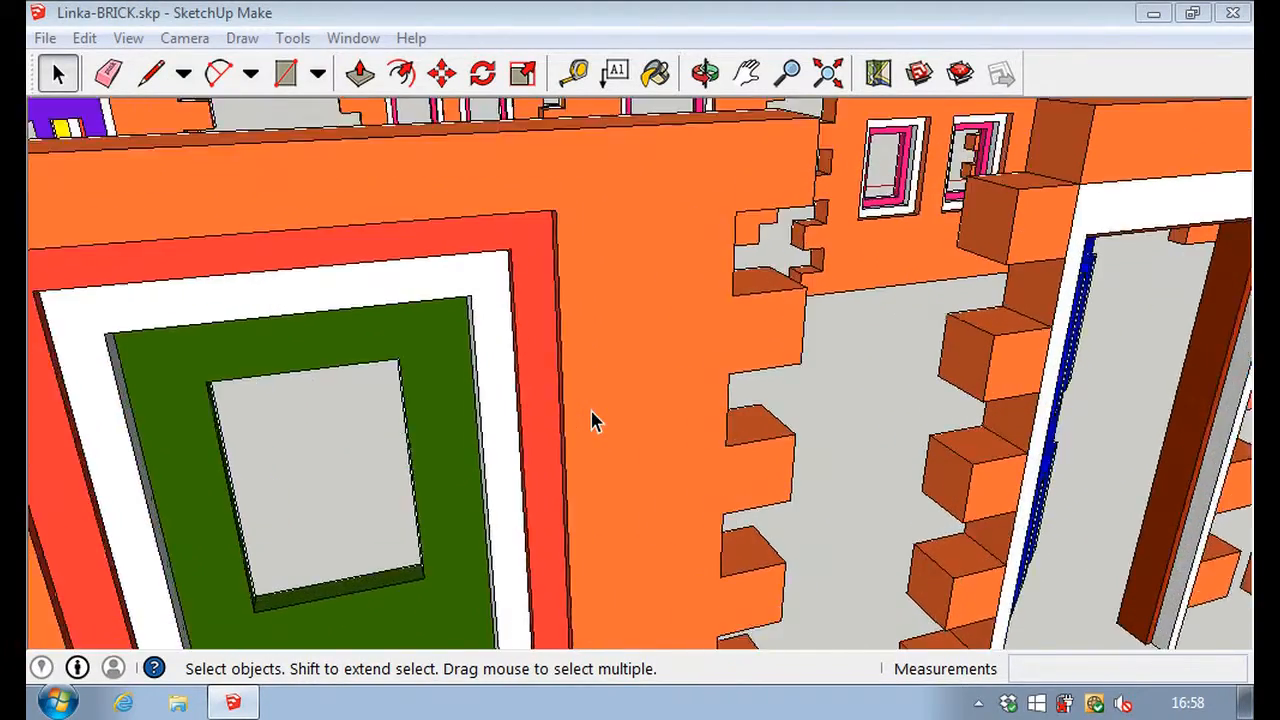
{"action": "scroll", "coordinate": [592, 420], "scroll_direction": "up", "scroll_amount": 8}
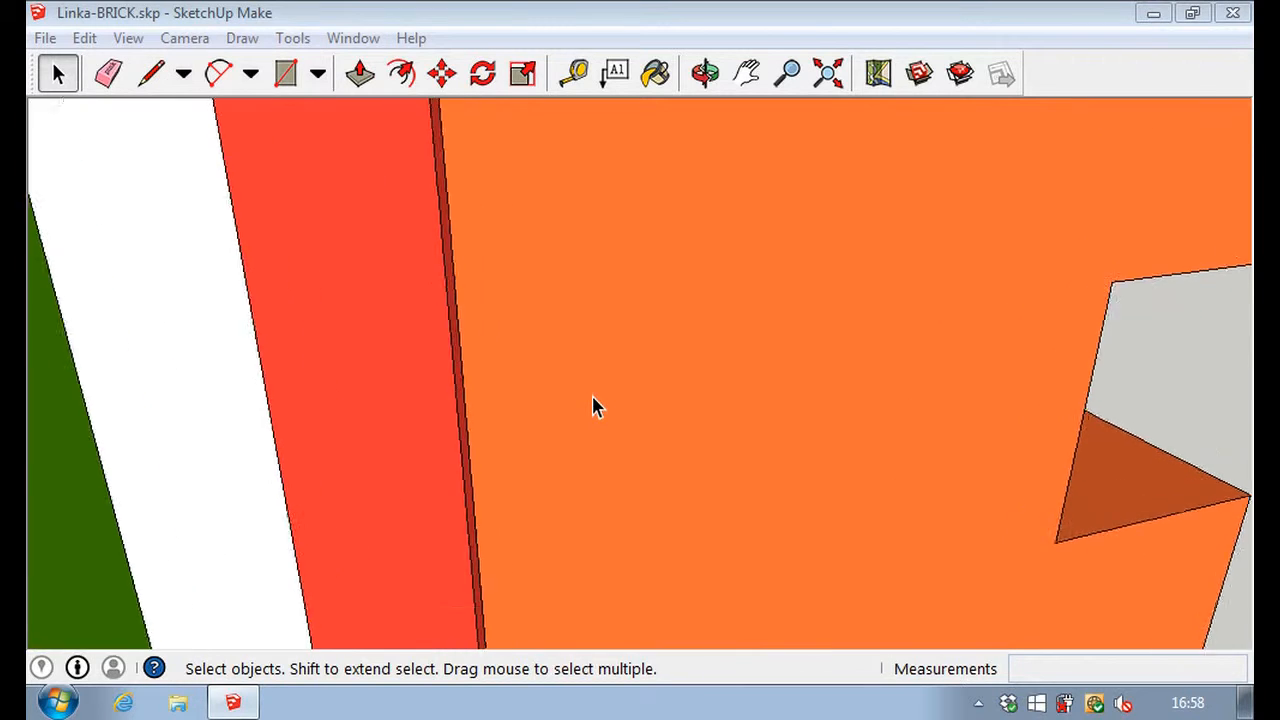
{"action": "middle_click_drag", "start_coordinate": [592, 398], "coordinate": [714, 462]}
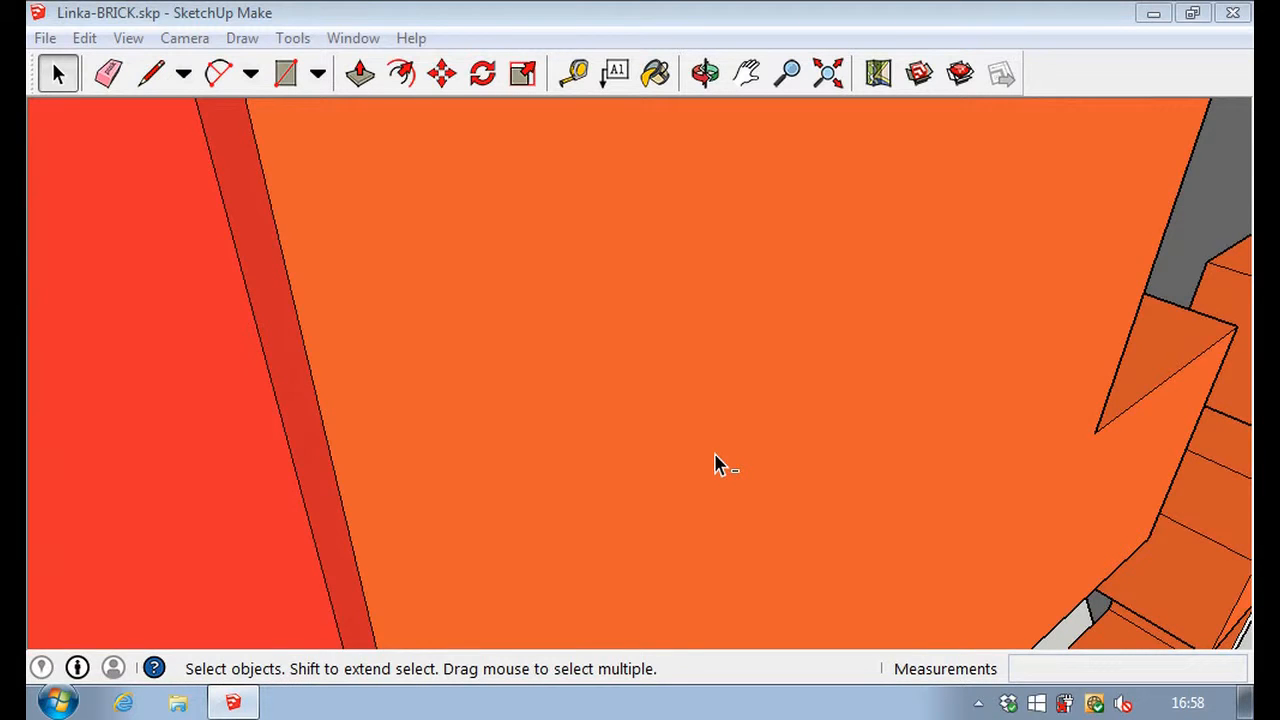
{"action": "key", "text": "shift+z"}
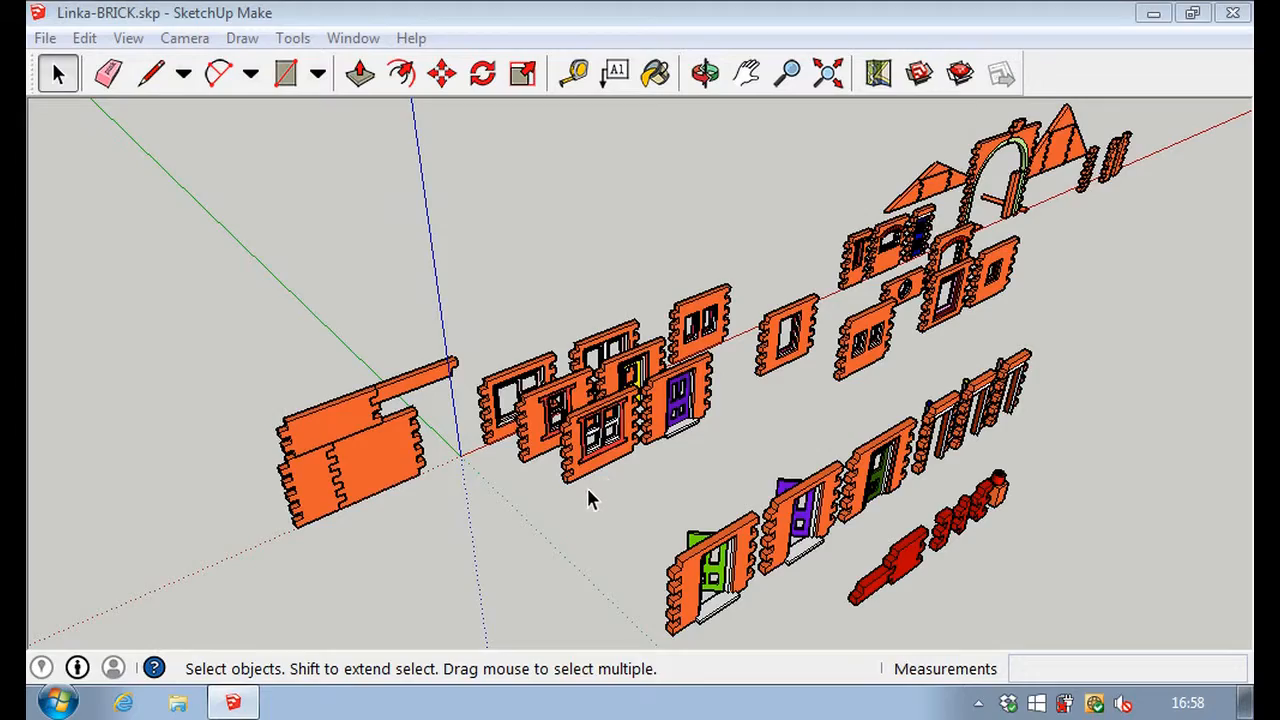
Examine the back faces of the wall panels, including the panel with two small windows, and return to the front side.
{"action": "key", "text": "o"}
{"action": "left_click_drag", "start_coordinate": [629, 500], "coordinate": [860, 471]}
{"action": "middle_click_drag", "start_coordinate": [860, 471], "coordinate": [1031, 466]}
{"action": "middle_click_drag", "start_coordinate": [514, 414], "coordinate": [802, 504]}
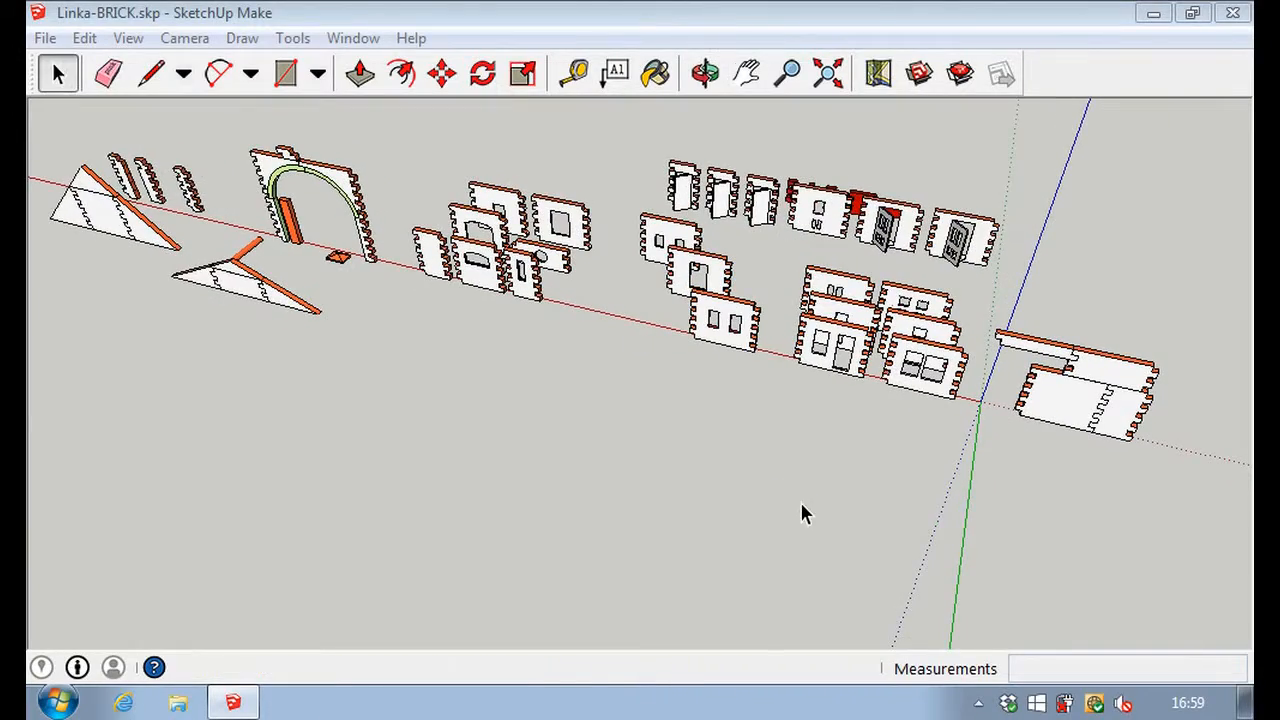
{"action": "scroll", "coordinate": [786, 345], "scroll_direction": "up", "scroll_amount": 3}
{"action": "scroll", "coordinate": [679, 333], "scroll_direction": "up", "scroll_amount": 3}
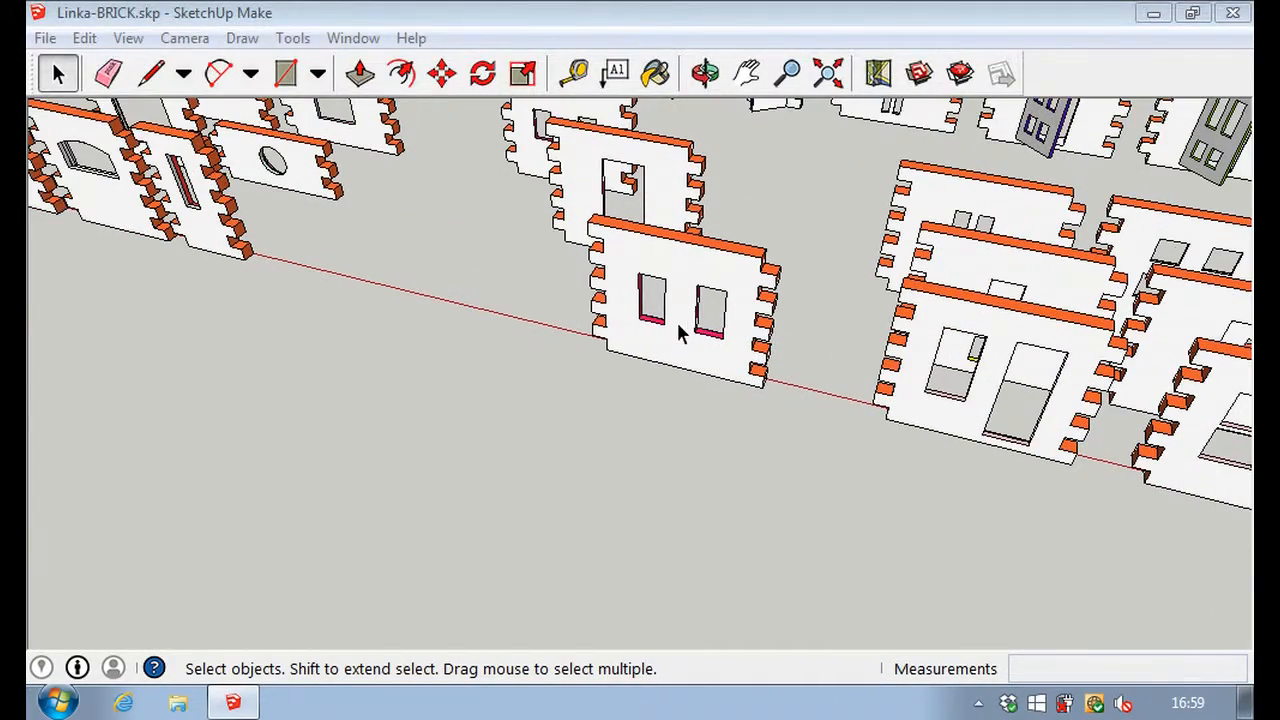
{"action": "scroll", "coordinate": [682, 340], "scroll_direction": "up", "scroll_amount": 1}
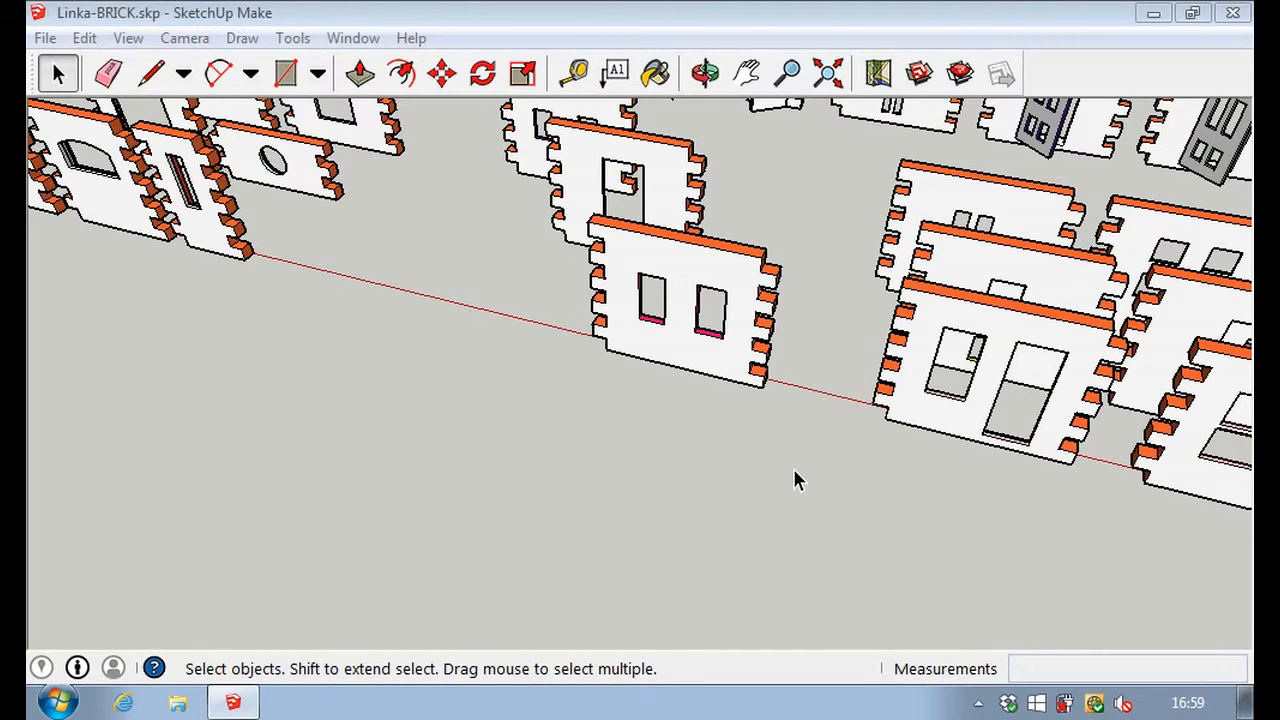
{"action": "mouse_move", "coordinate": [794, 472]}
{"action": "middle_mouse_down"}
{"action": "mouse_move", "coordinate": [571, 520]}
{"action": "mouse_move", "coordinate": [714, 496]}
{"action": "mouse_move", "coordinate": [854, 380]}
{"action": "mouse_move", "coordinate": [797, 463]}
{"action": "middle_mouse_up"}
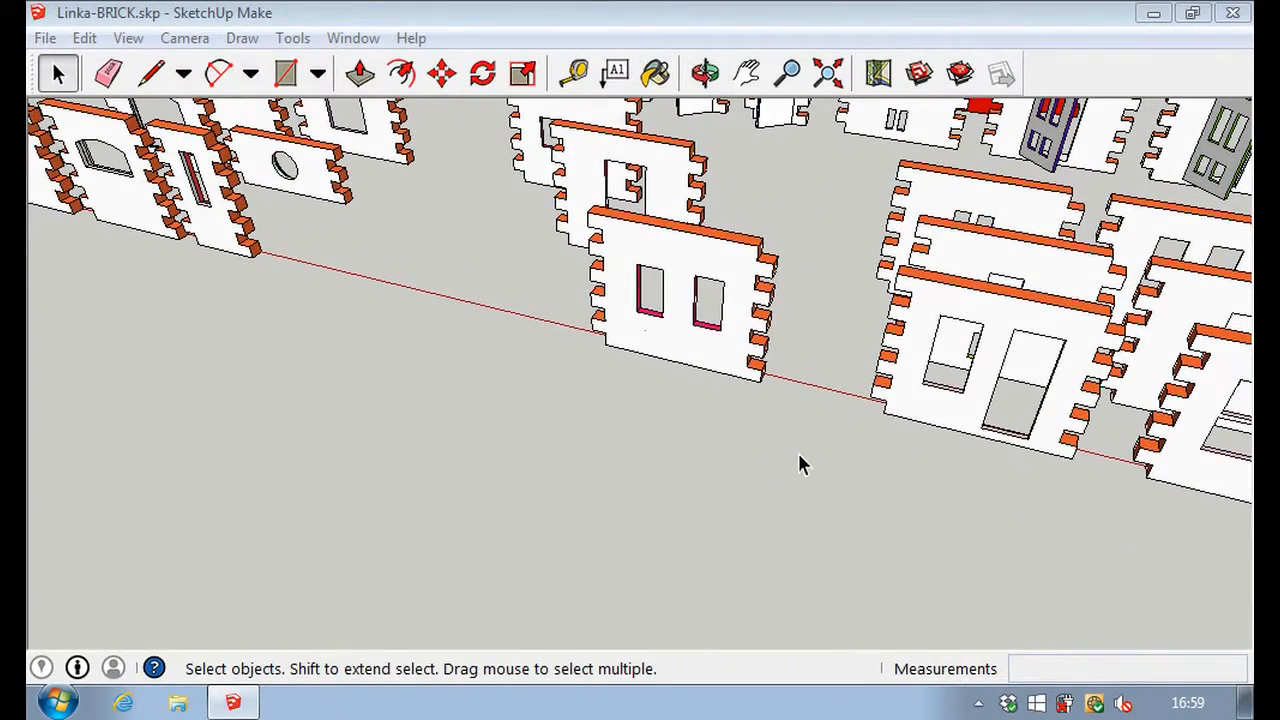
{"action": "scroll", "coordinate": [686, 350], "scroll_direction": "down", "scroll_amount": 2}
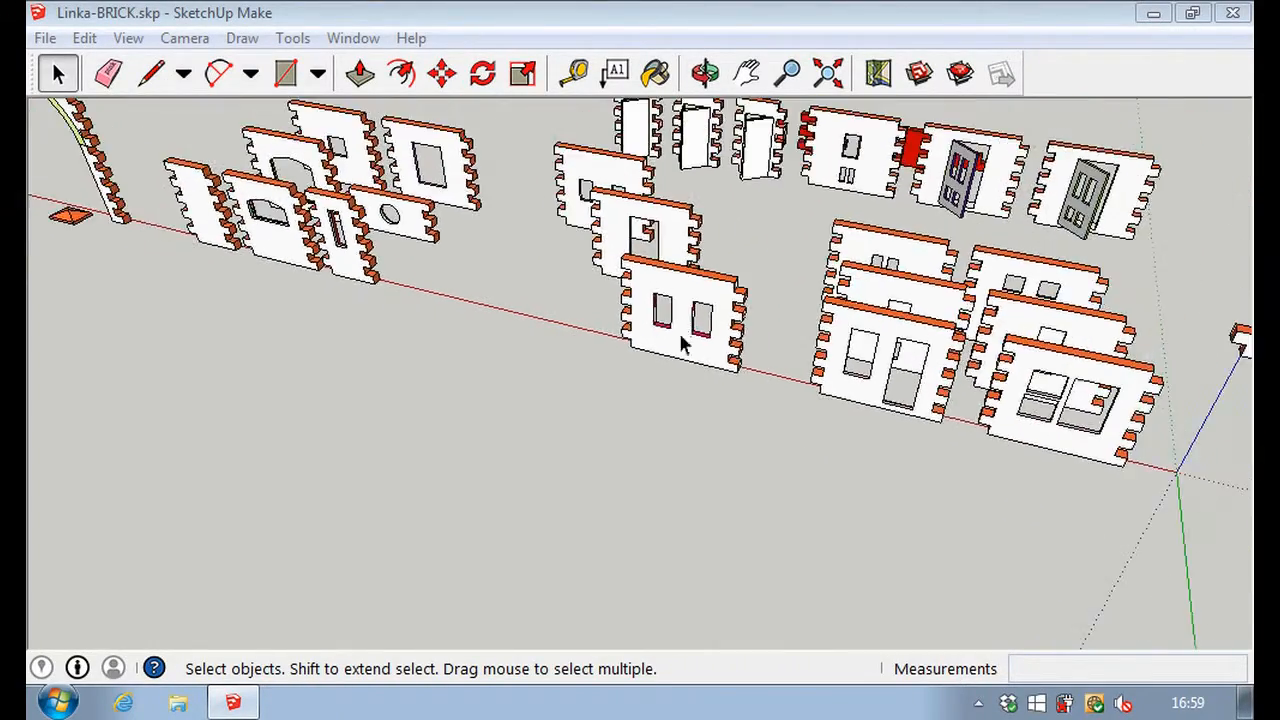
{"action": "scroll", "coordinate": [683, 343], "scroll_direction": "down", "scroll_amount": 3}
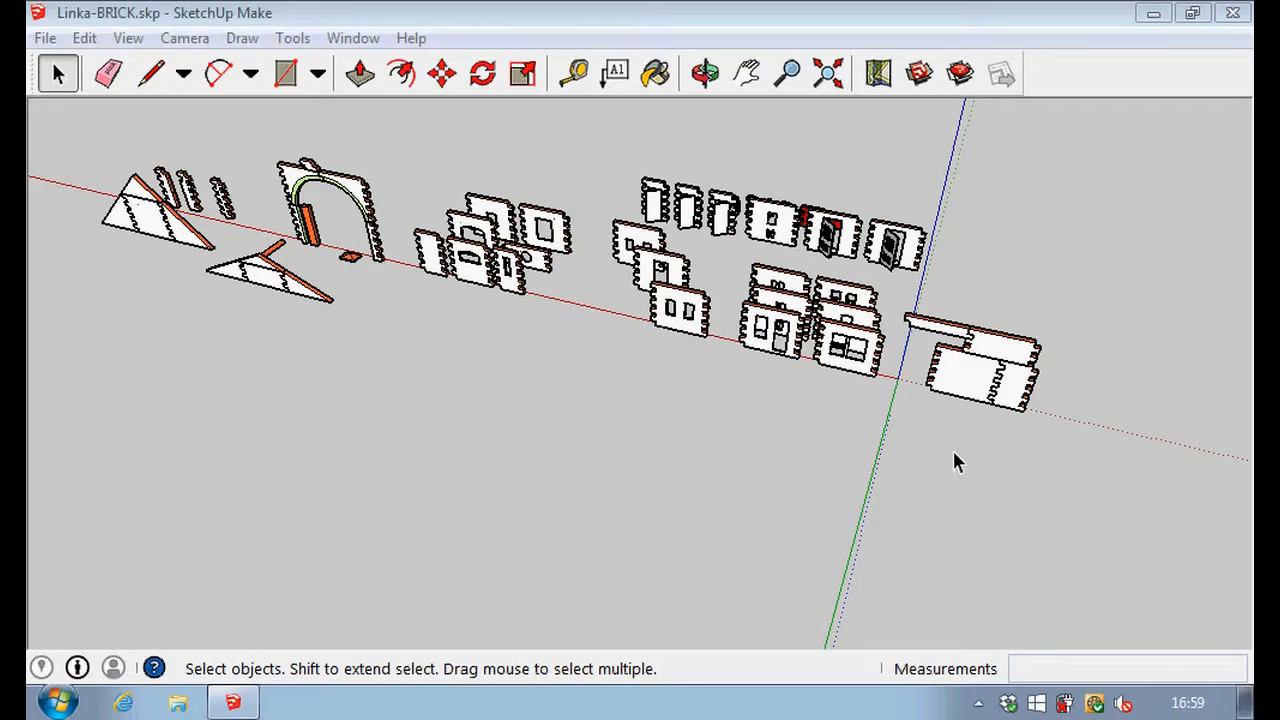
{"action": "middle_click_drag", "start_coordinate": [955, 458], "coordinate": [263, 446]}
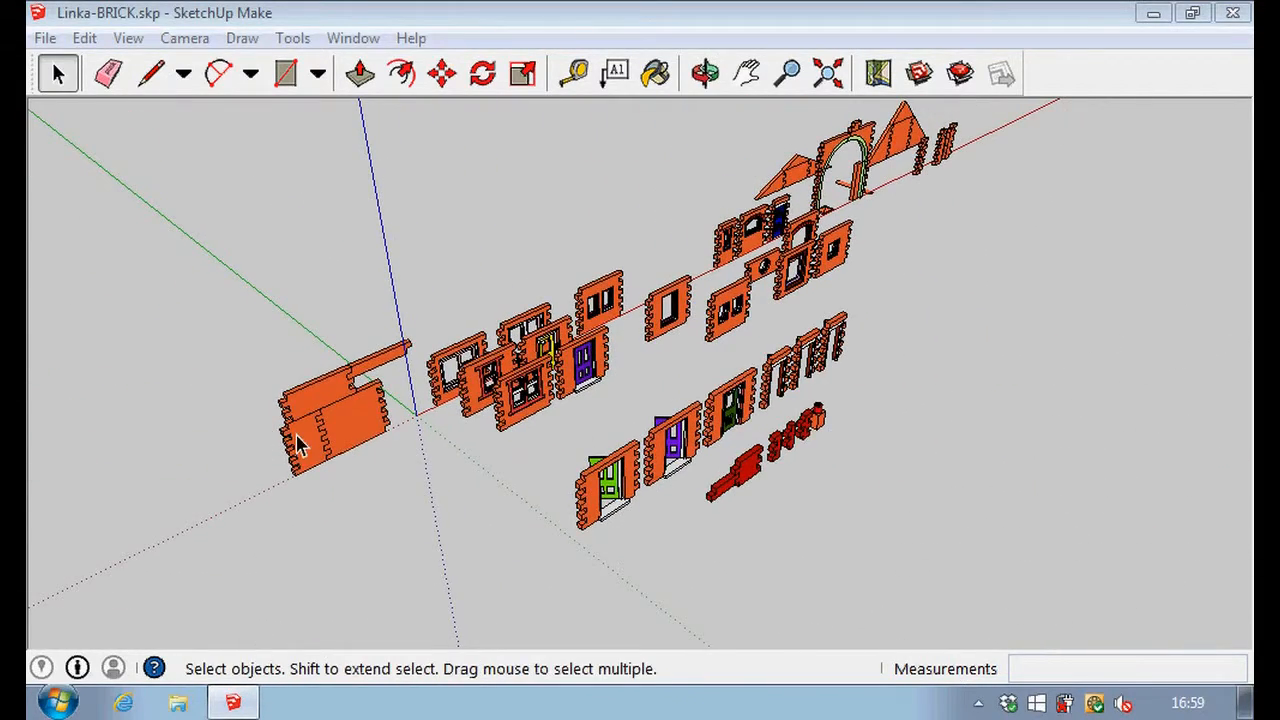
{"action": "middle_click_drag", "start_coordinate": [1100, 430], "coordinate": [1000, 470]}
{"action": "scroll", "coordinate": [1000, 470], "scroll_direction": "up", "scroll_amount": 3}
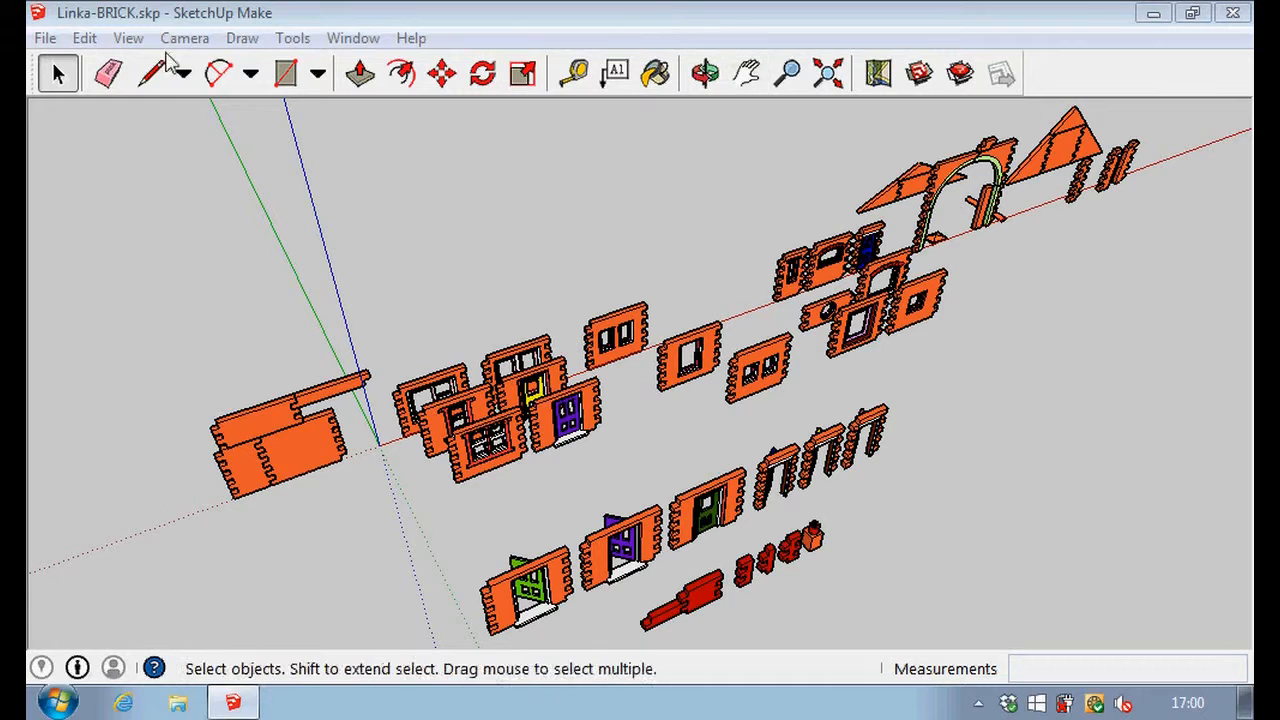
Save the model as a new file named house1 in the Downloads folder.
{"action": "left_click", "coordinate": [47, 41]}
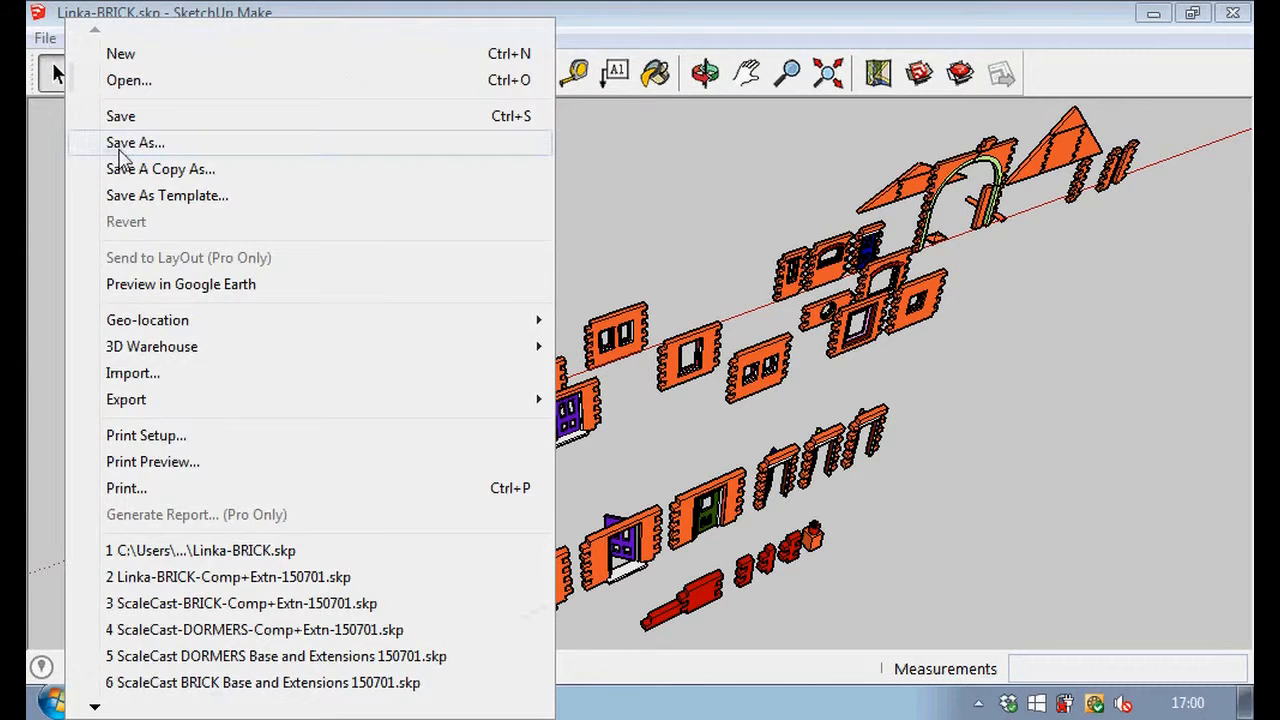
{"action": "left_click", "coordinate": [135, 142]}
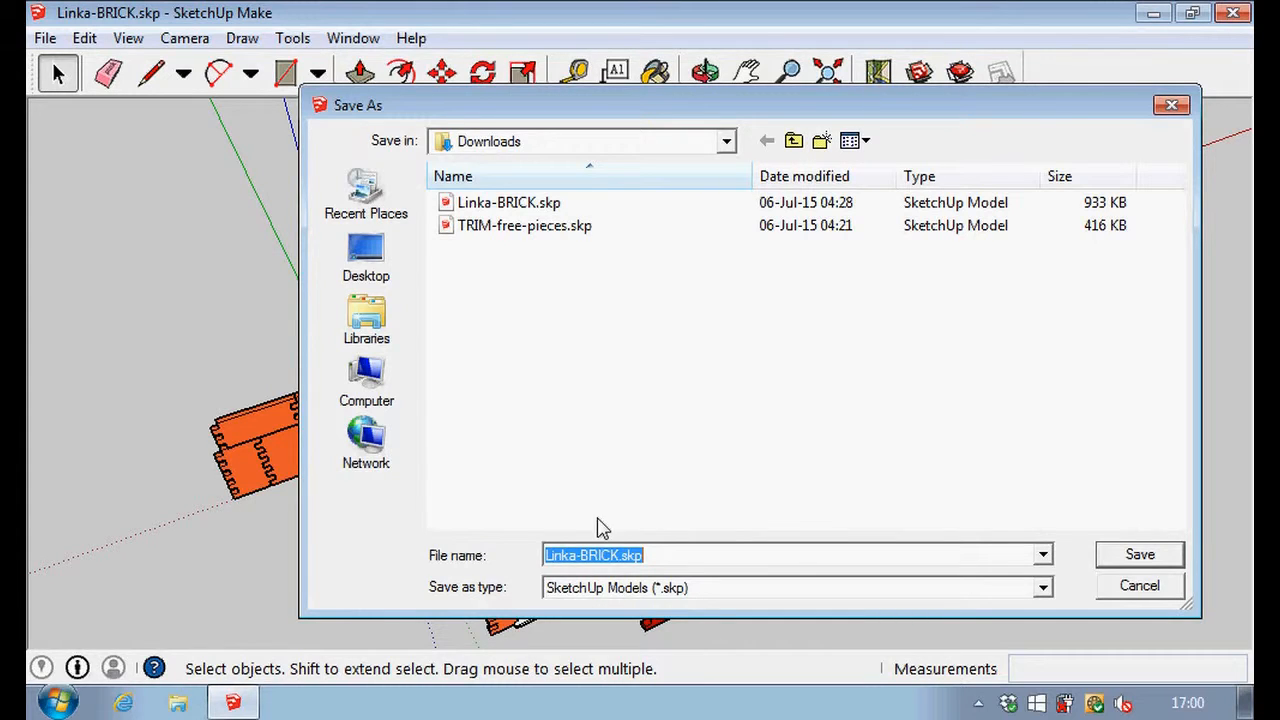
{"action": "type", "text": "house"}
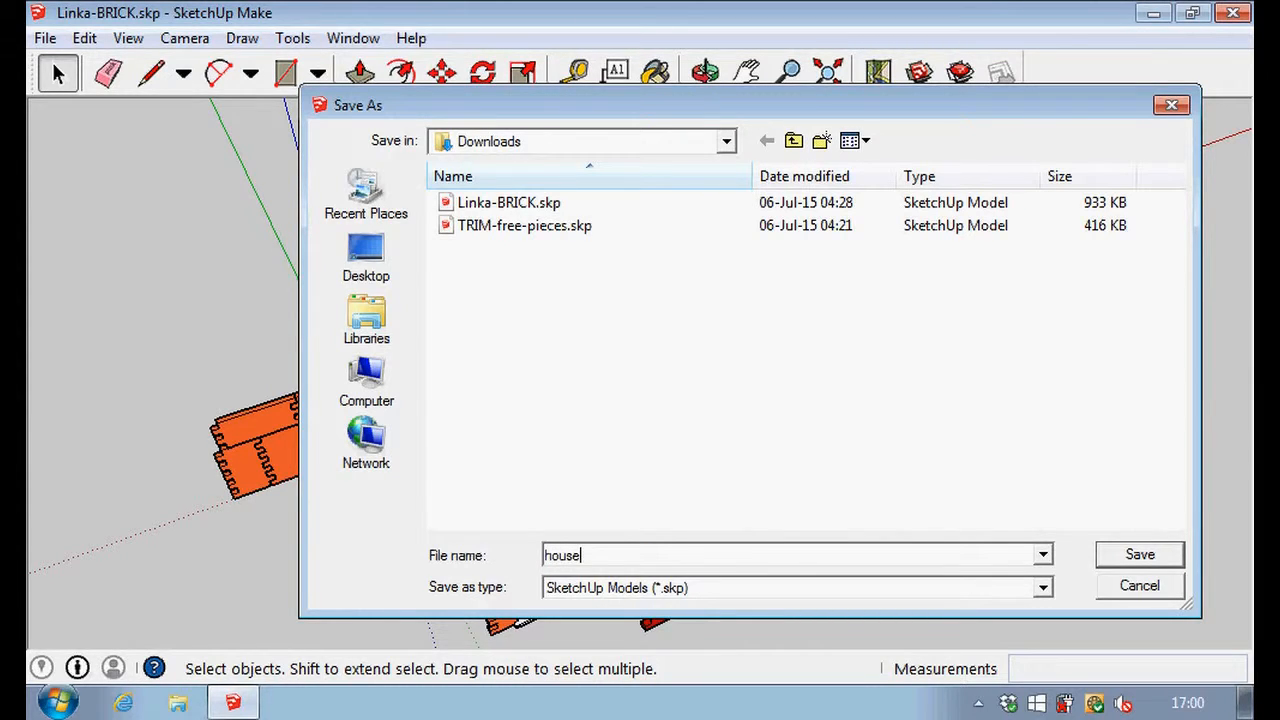
{"action": "left_click", "coordinate": [1160, 558]}
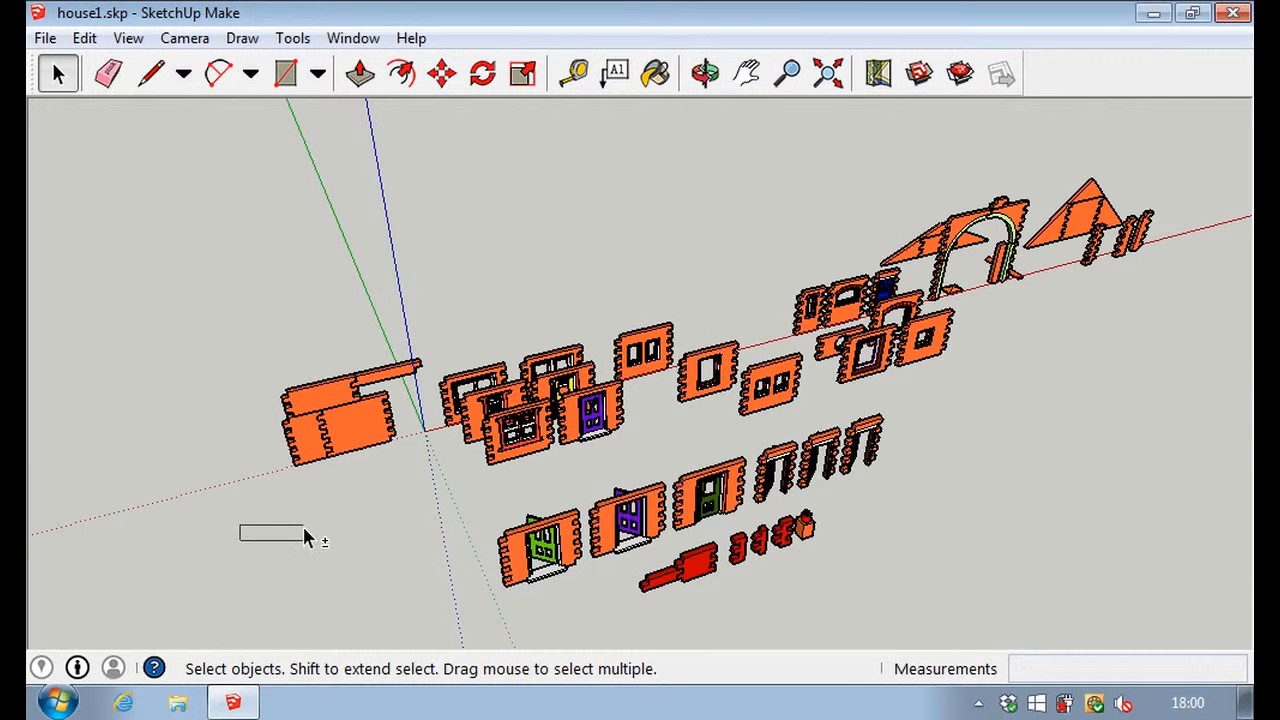
Copy the wall panel with the closed purple door about 272 mm to the empty area beyond the plain wall pieces.
{"action": "key", "text": "o"}
{"action": "left_click_drag", "start_coordinate": [400, 512], "coordinate": [606, 482], "text": "shift"}
{"action": "key", "text": "space"}
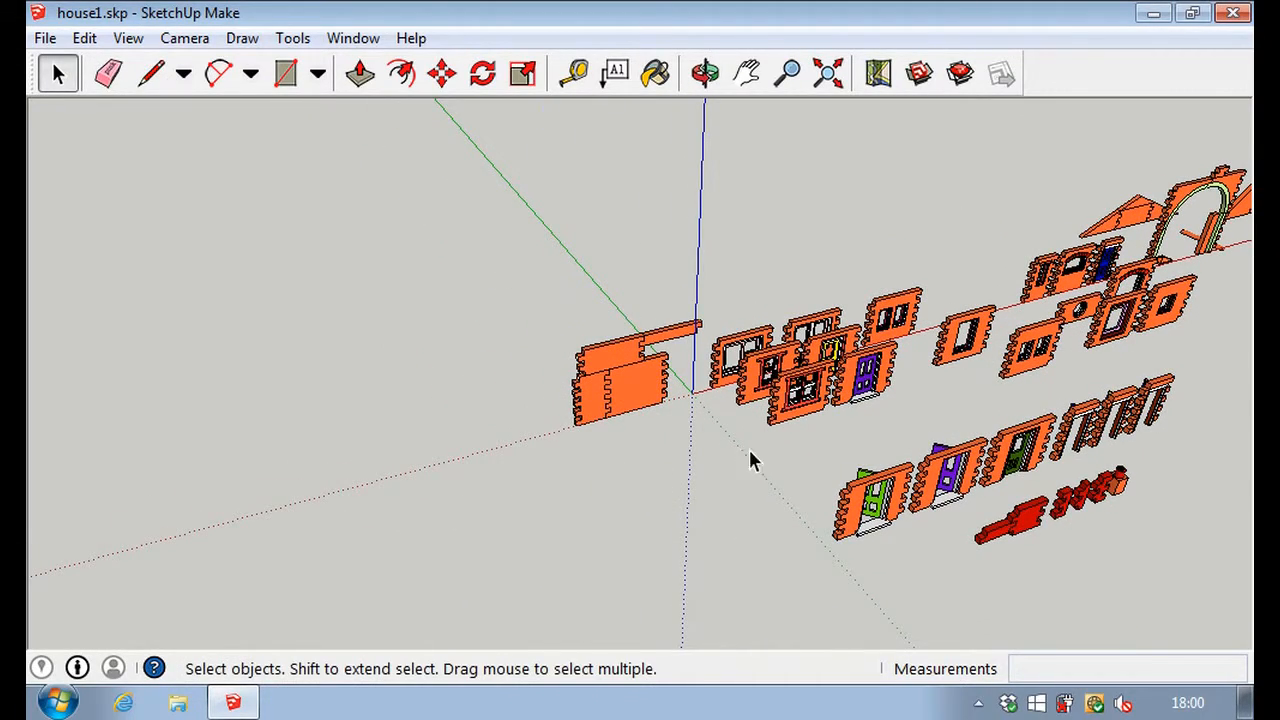
{"action": "left_click", "coordinate": [443, 75]}
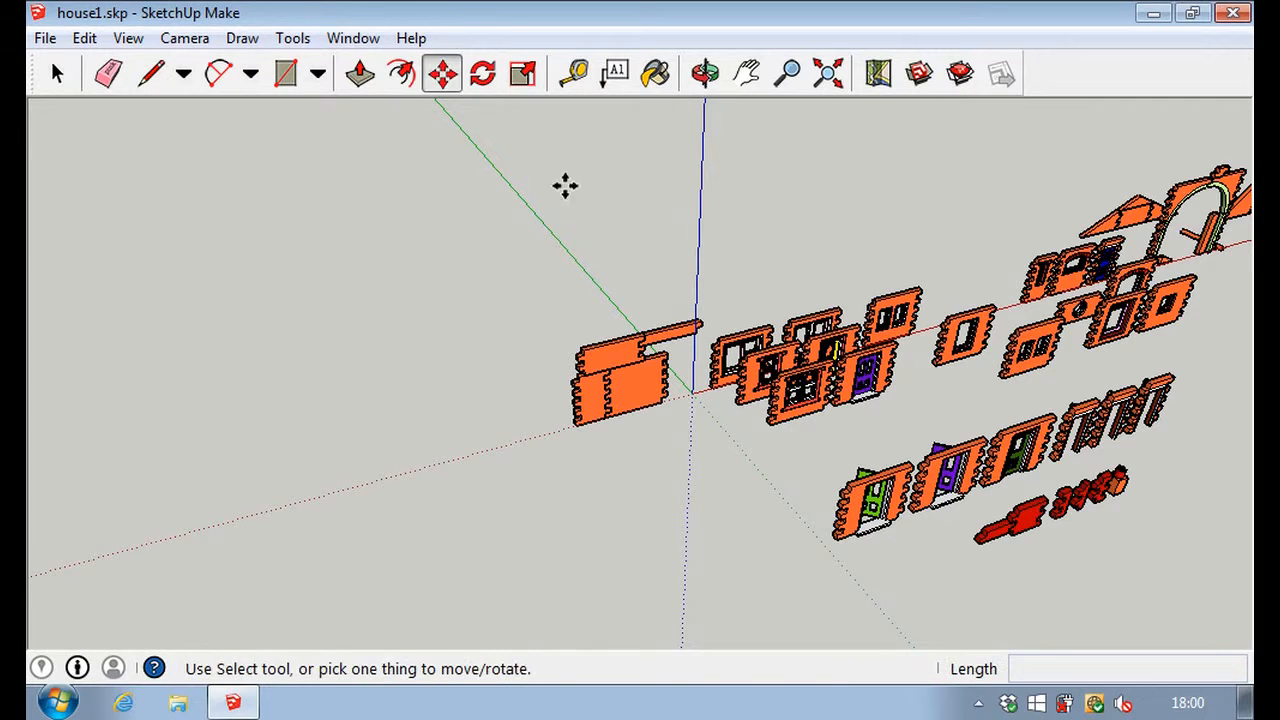
{"action": "left_click", "coordinate": [862, 378]}
{"action": "key", "text": "ctrl"}
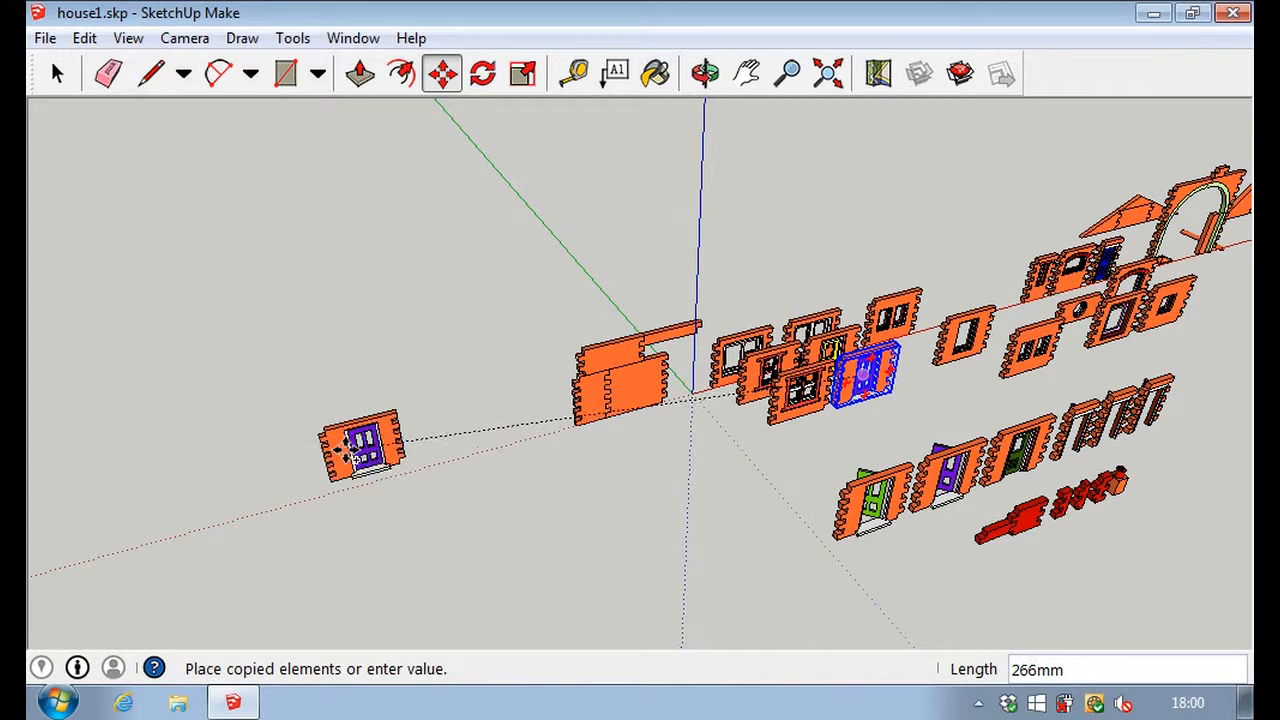
{"action": "left_click", "coordinate": [322, 470]}
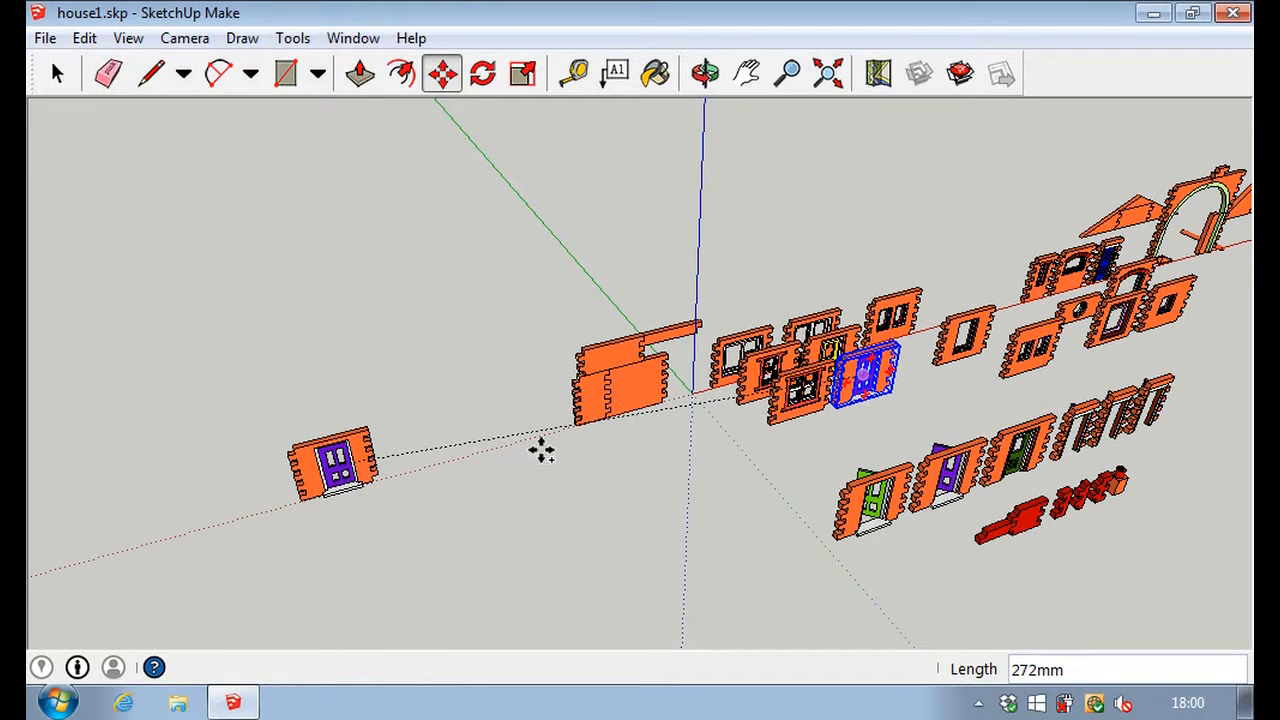
Copy the larger plain wall panel about 83 mm along the red axis, placing it beside the copied door panel.
{"action": "left_click", "coordinate": [645, 392]}
{"action": "key", "text": "ctrl"}
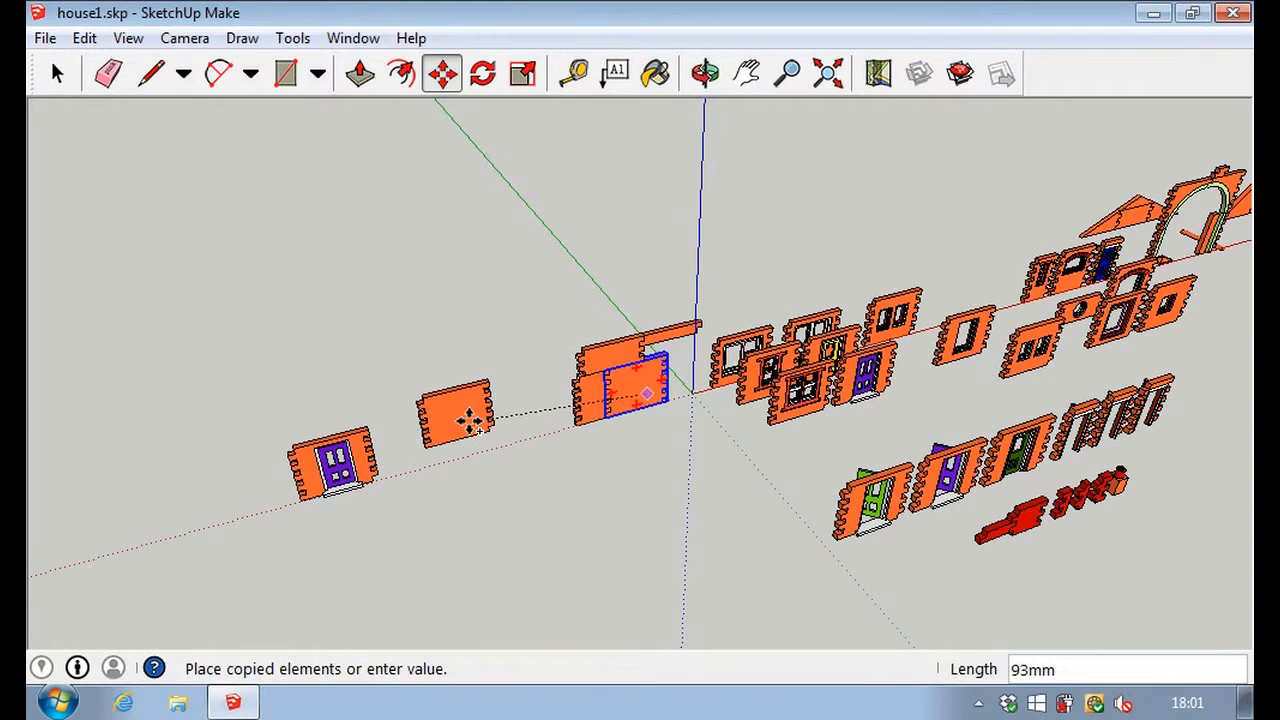
{"action": "left_click", "coordinate": [498, 422]}
{"action": "key", "text": "q"}
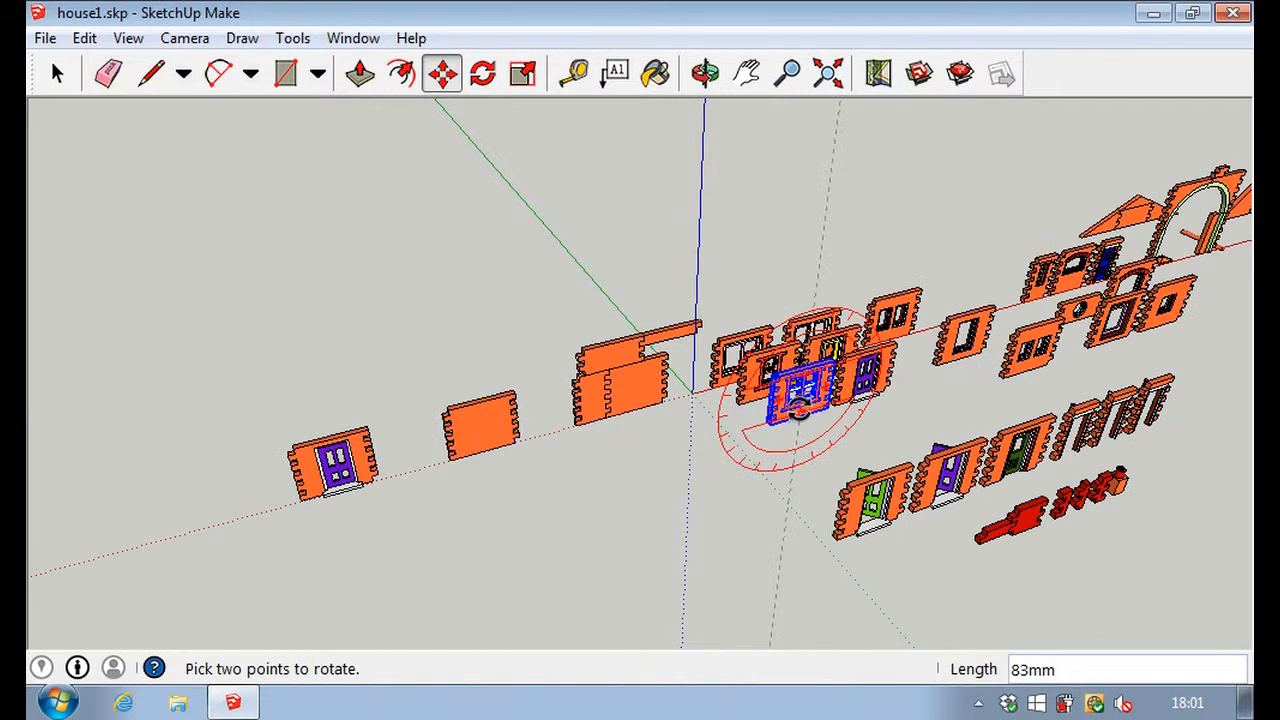
{"action": "left_click", "coordinate": [800, 408]}
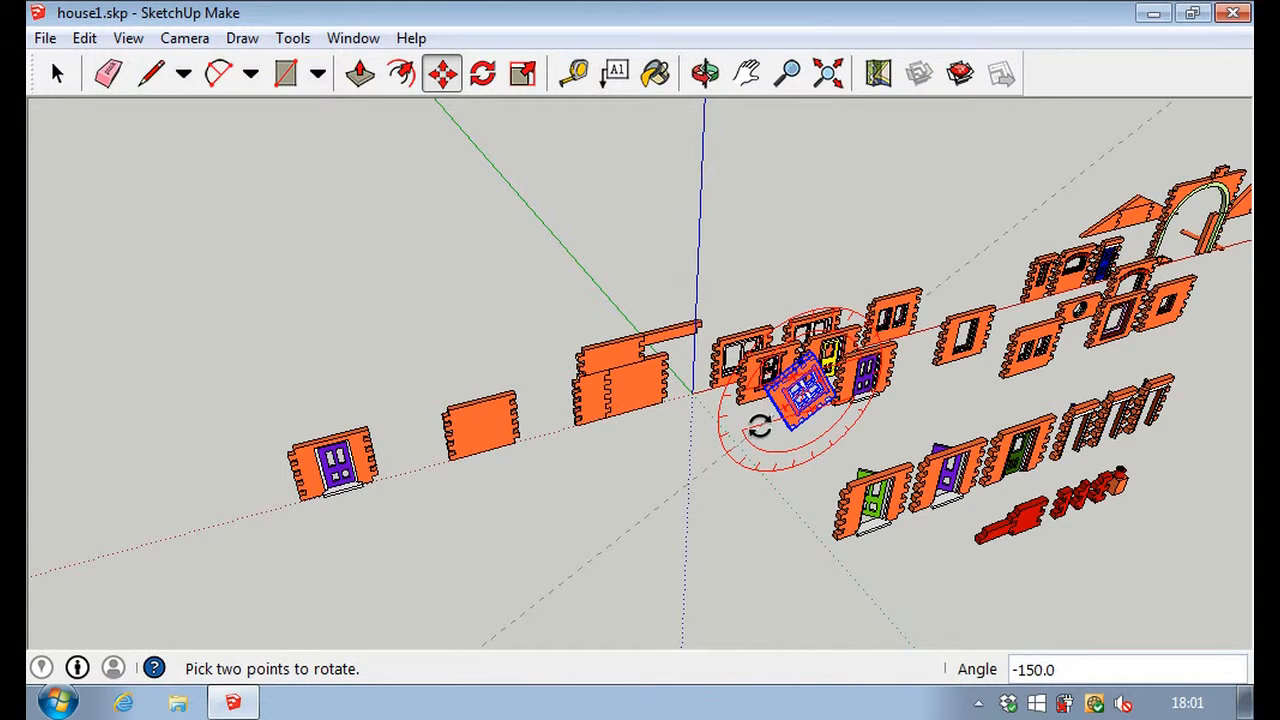
{"action": "left_click", "coordinate": [759, 427]}
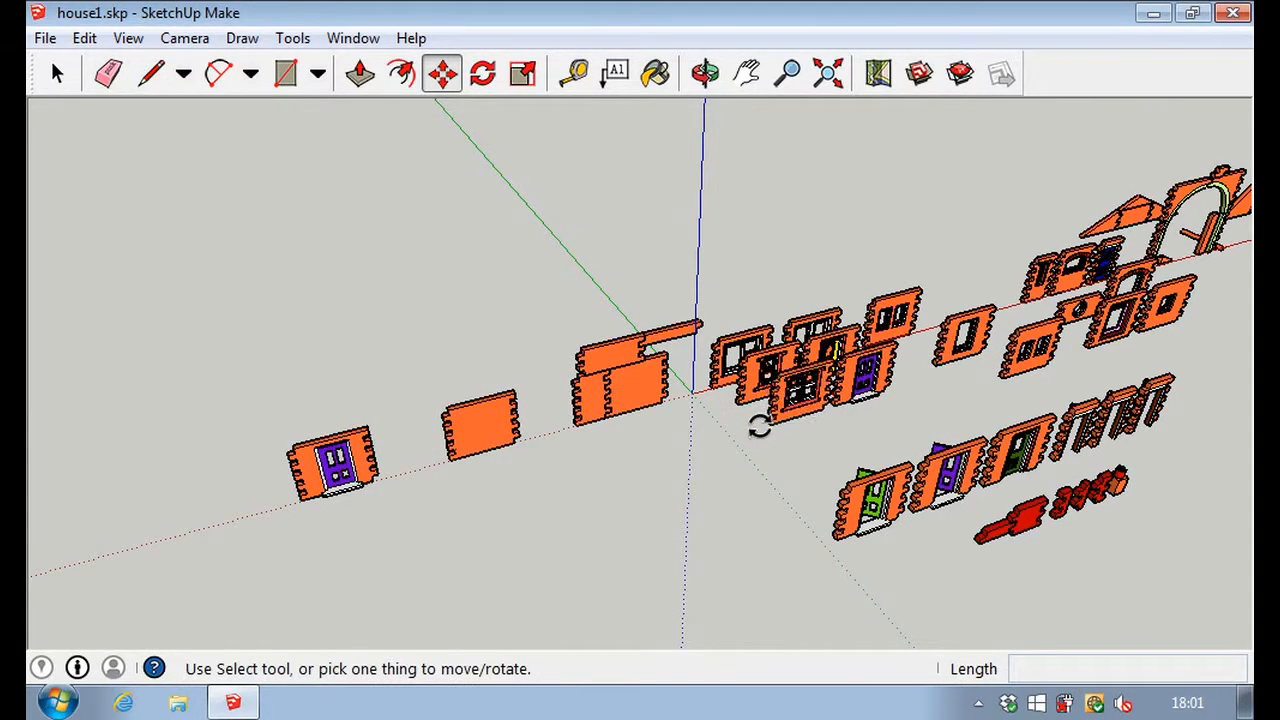
Copy the wall panel with the red-framed four-pane window to the empty area, in front of the copied plain wall panel.
{"action": "scroll", "coordinate": [785, 410], "scroll_direction": "up", "scroll_amount": 5}
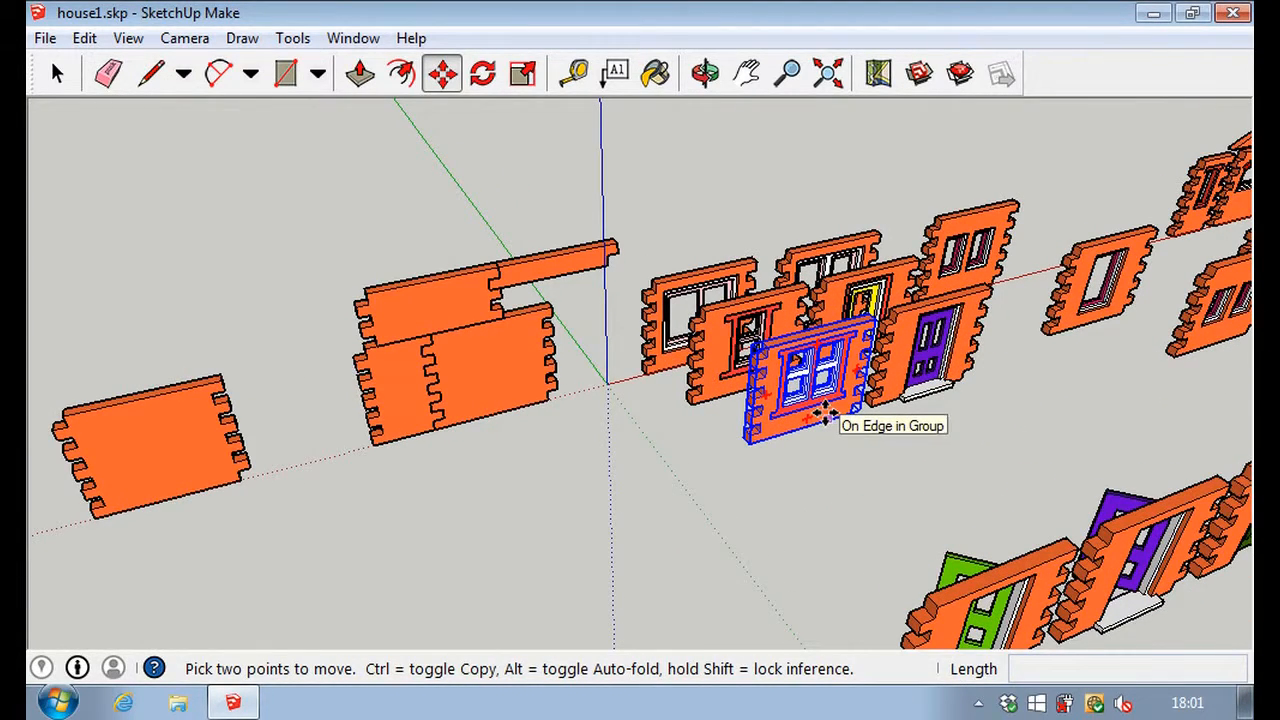
{"action": "left_click", "coordinate": [826, 418]}
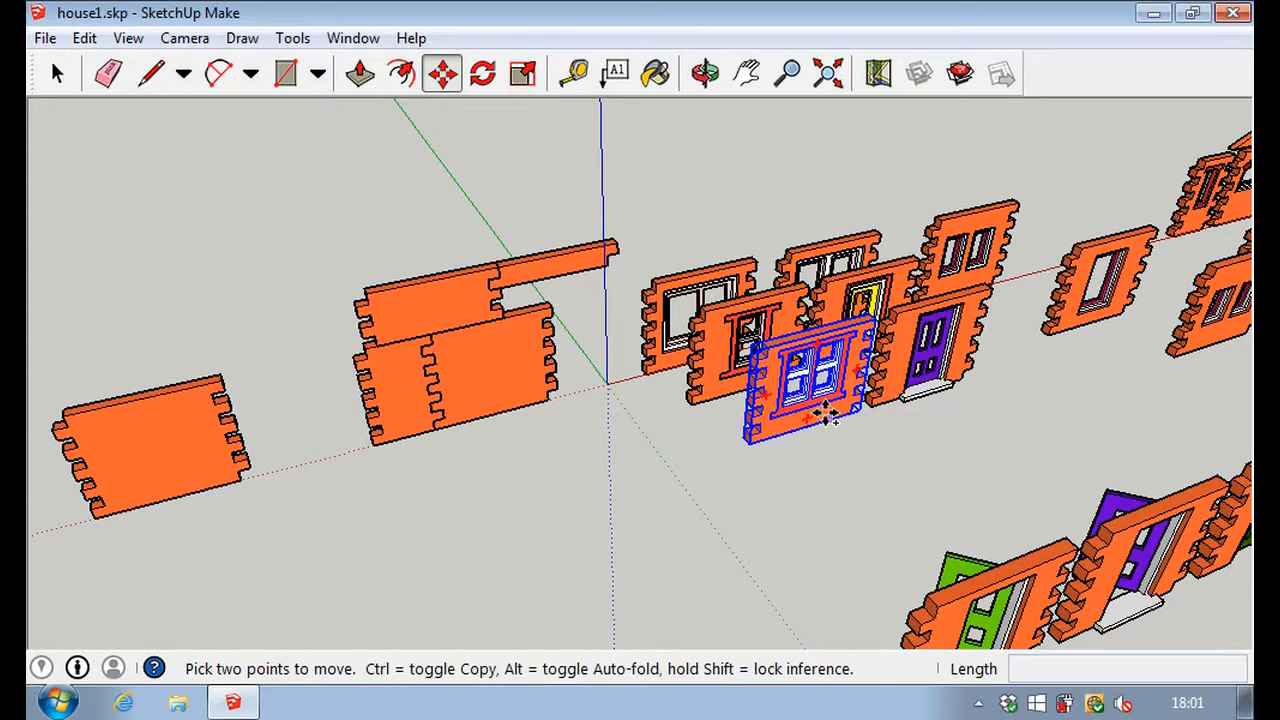
{"action": "key", "text": "ctrl"}
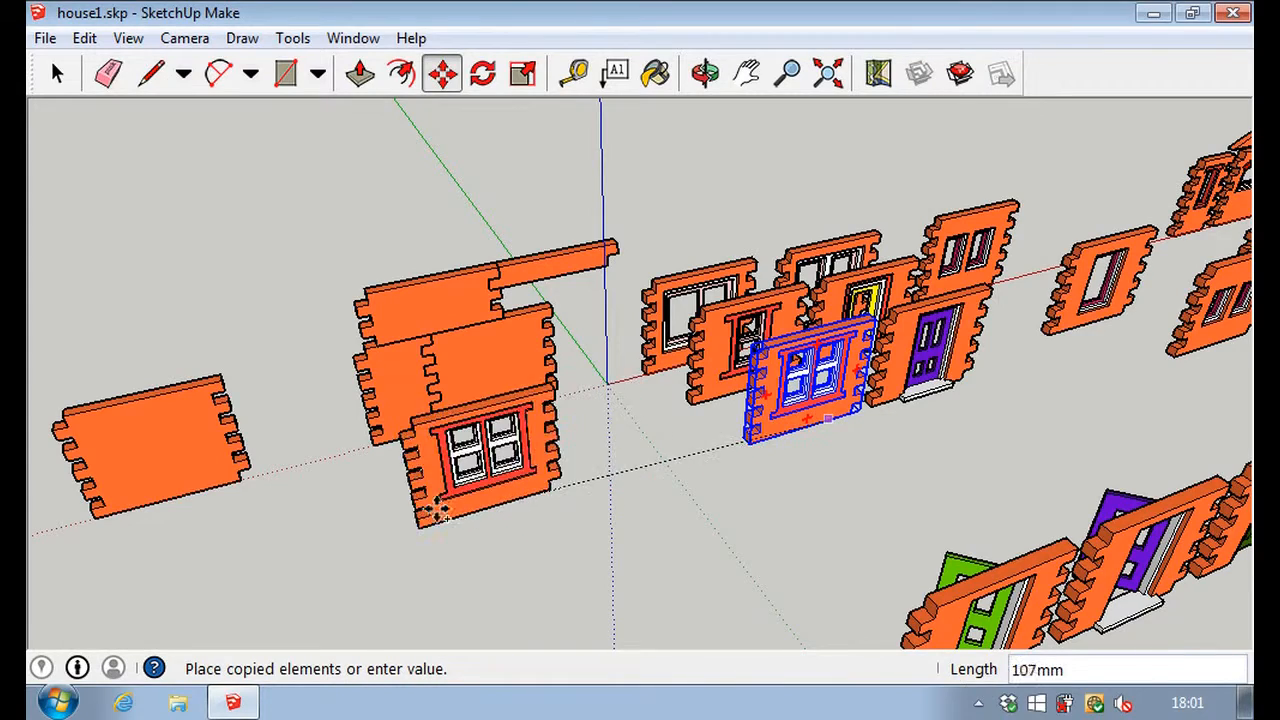
{"action": "scroll", "coordinate": [237, 530], "scroll_direction": "down", "scroll_amount": 1}
{"action": "scroll", "coordinate": [238, 532], "scroll_direction": "down", "scroll_amount": 4}
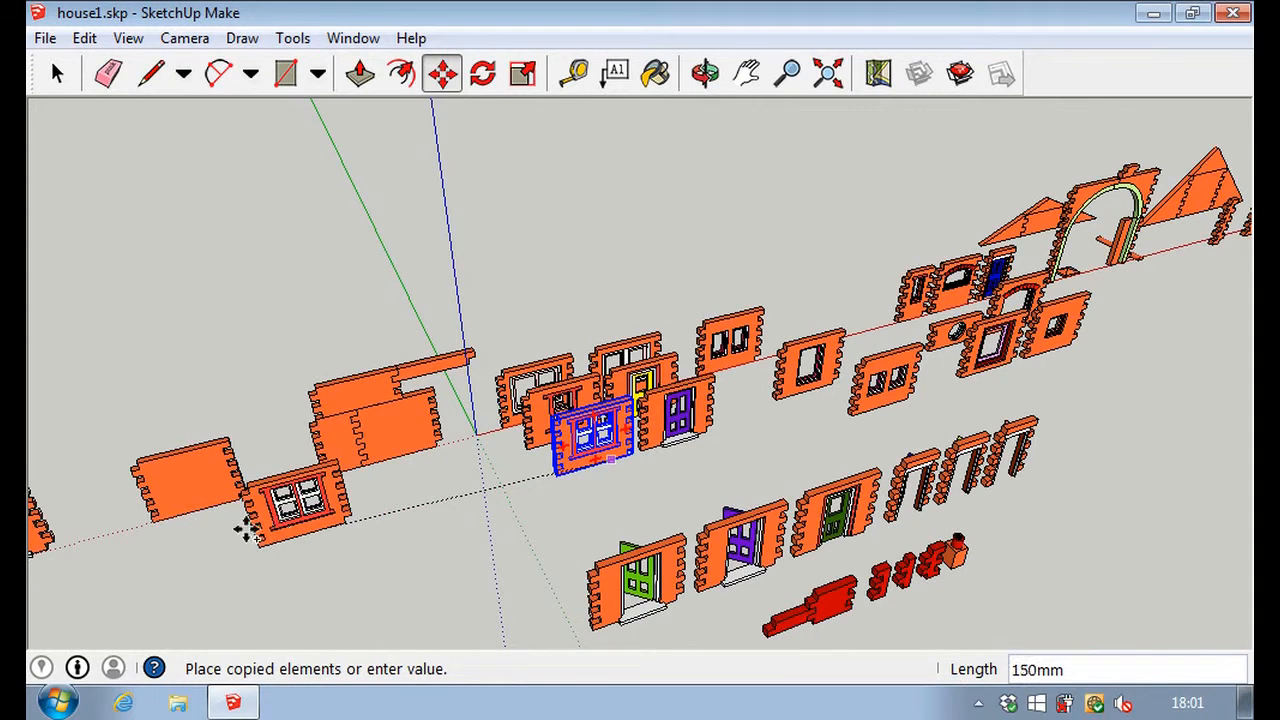
{"action": "left_click", "coordinate": [140, 545]}
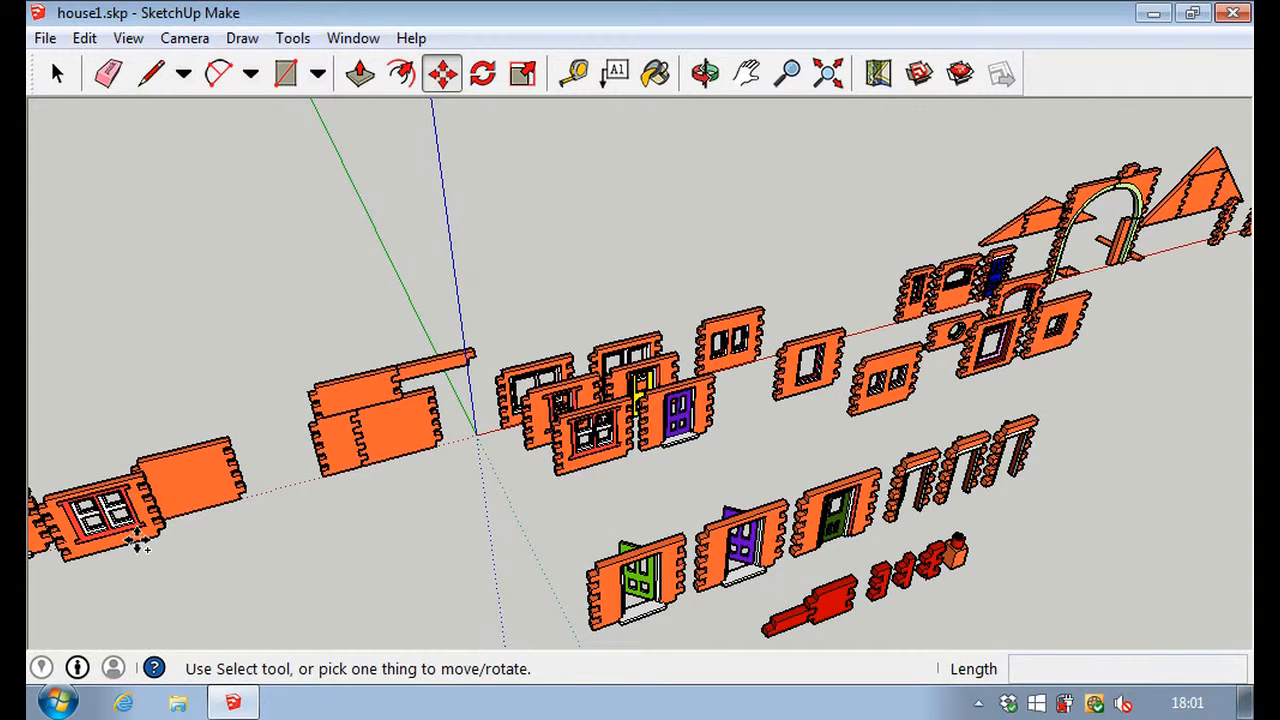
Move the copied window panel by a brick-tooth corner so that it interlocks with the edge of the copied purple door panel.
{"action": "middle_click_drag", "start_coordinate": [140, 545], "coordinate": [650, 318]}
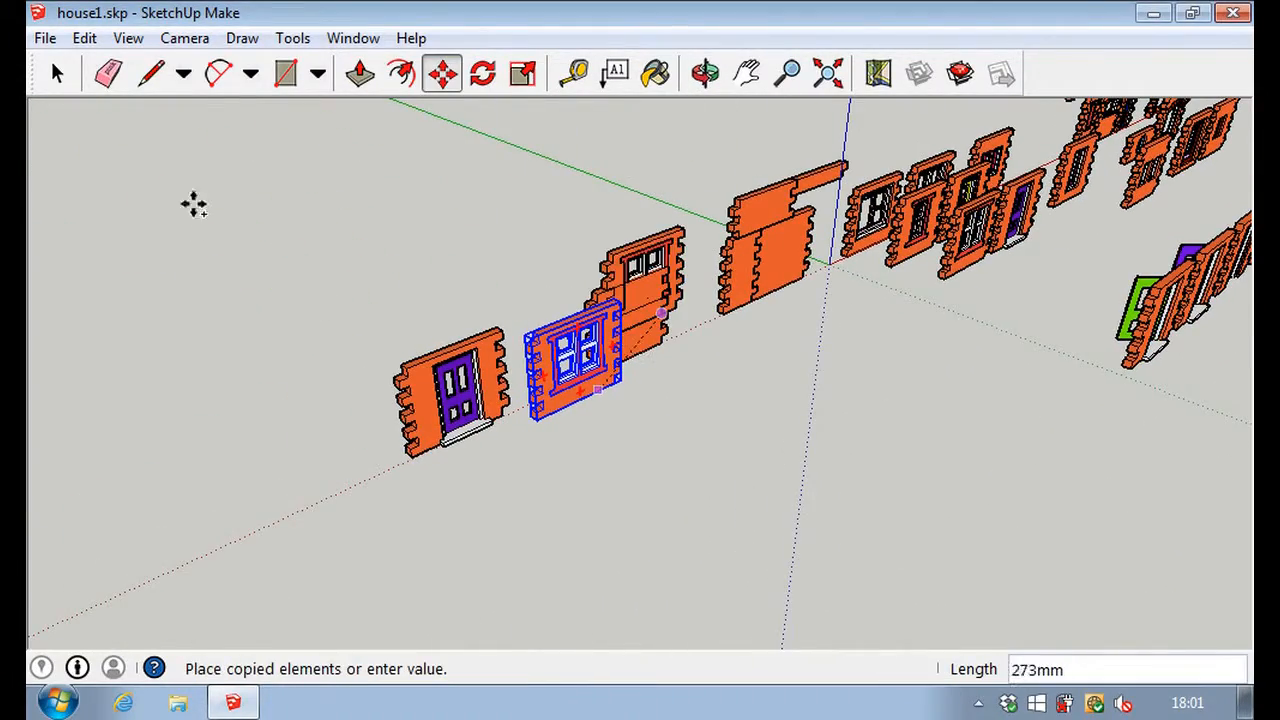
{"action": "left_click", "coordinate": [57, 75]}
{"action": "left_click", "coordinate": [514, 466]}
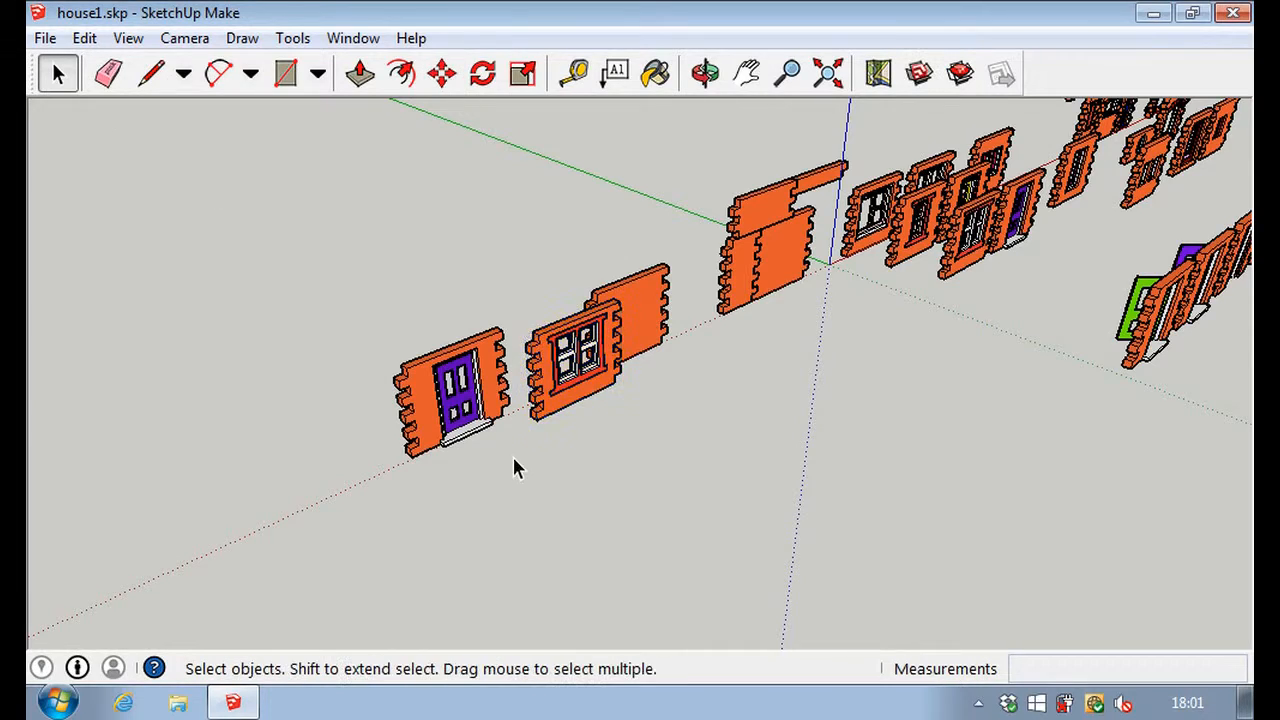
{"action": "scroll", "coordinate": [528, 452], "scroll_direction": "up", "scroll_amount": 5}
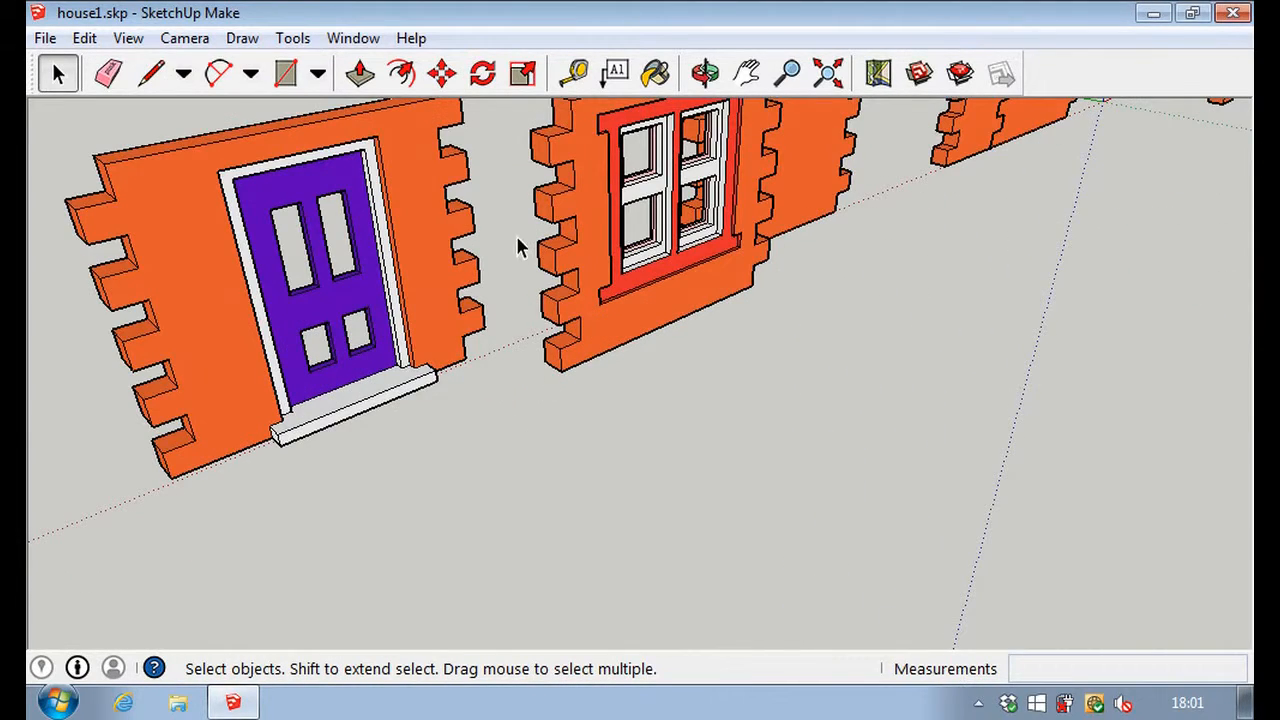
{"action": "scroll", "coordinate": [480, 120], "scroll_direction": "up", "scroll_amount": 3}
{"action": "scroll", "coordinate": [480, 120], "scroll_direction": "down", "scroll_amount": 2}
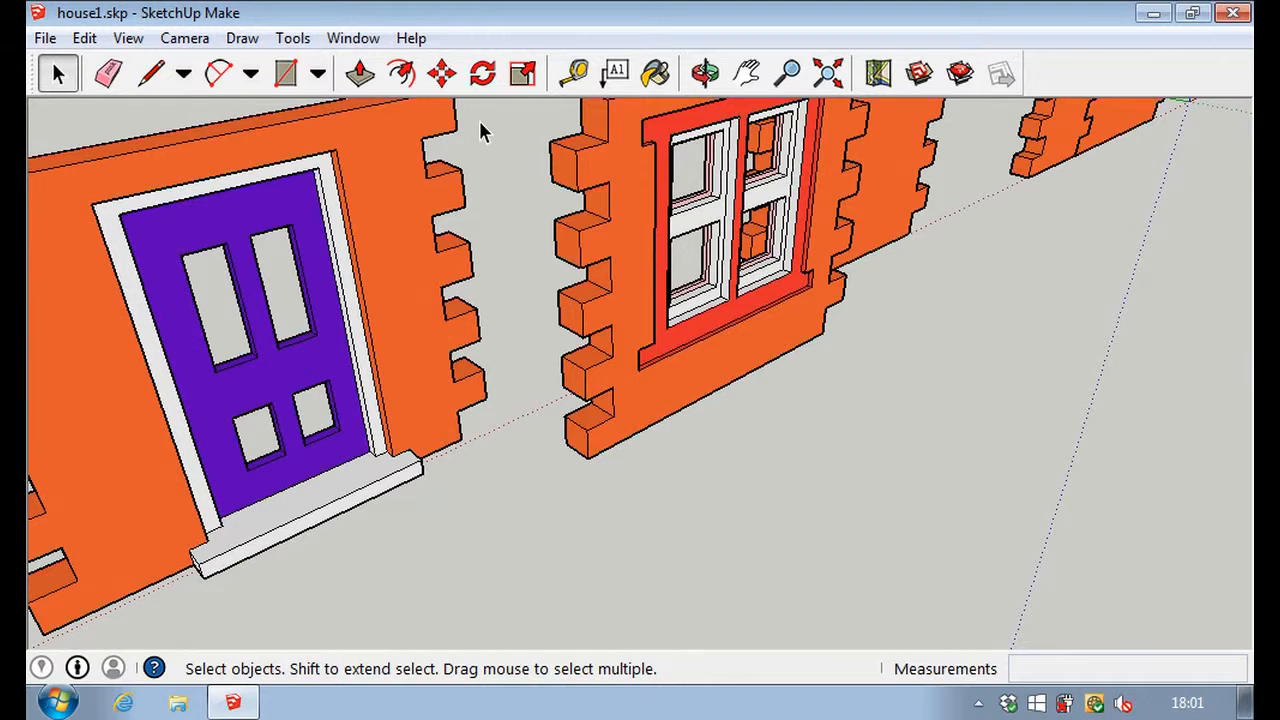
{"action": "left_click", "coordinate": [441, 73]}
{"action": "scroll", "coordinate": [531, 449], "scroll_direction": "up", "scroll_amount": 3}
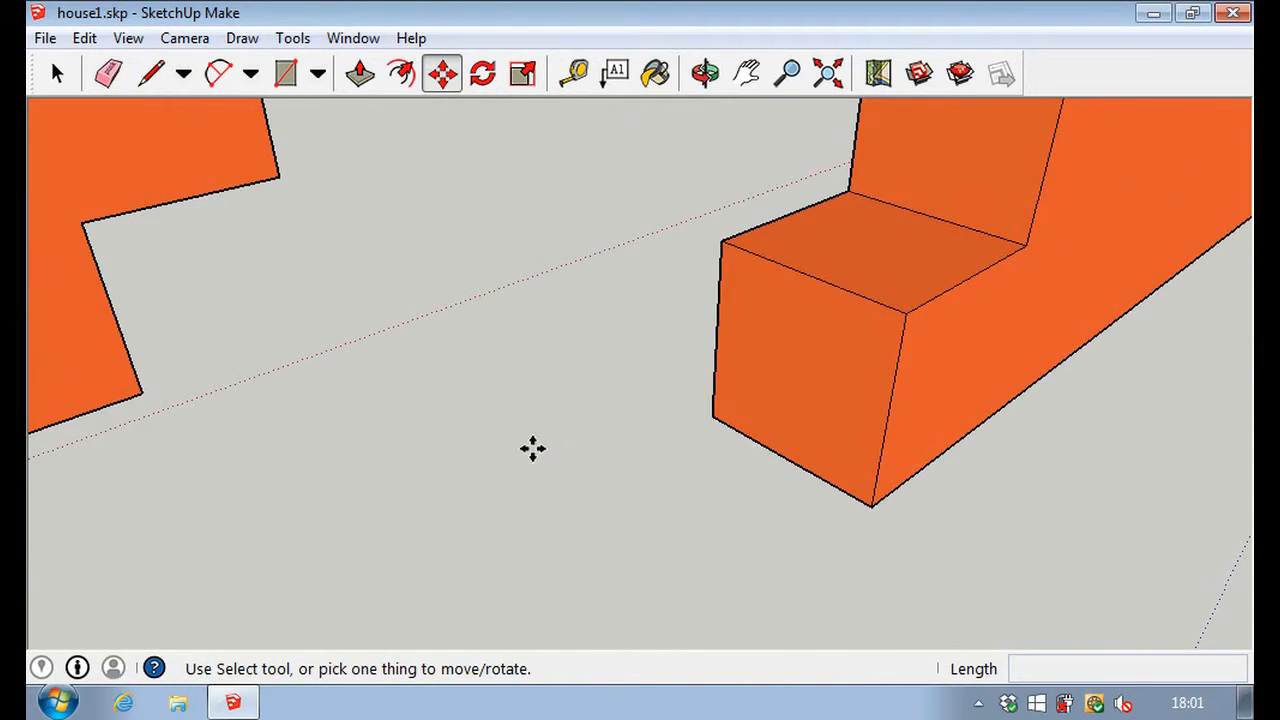
{"action": "scroll", "coordinate": [535, 449], "scroll_direction": "down", "scroll_amount": 2}
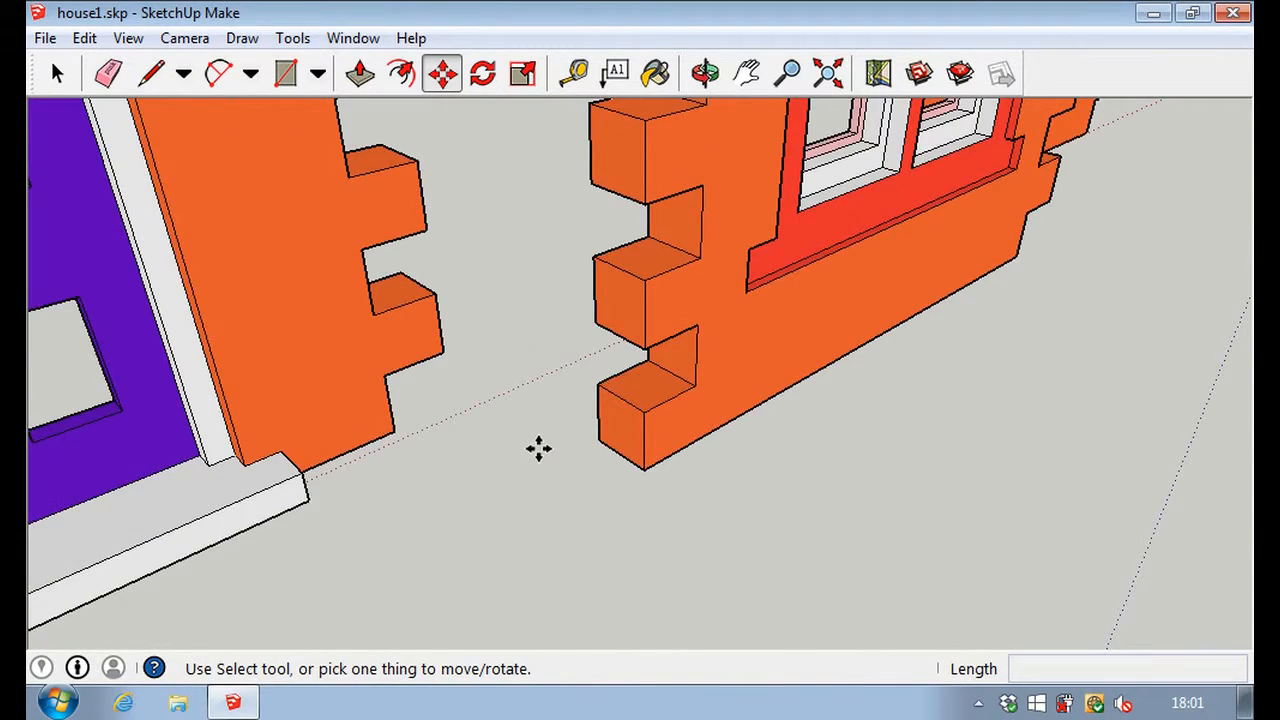
{"action": "left_click", "coordinate": [645, 407]}
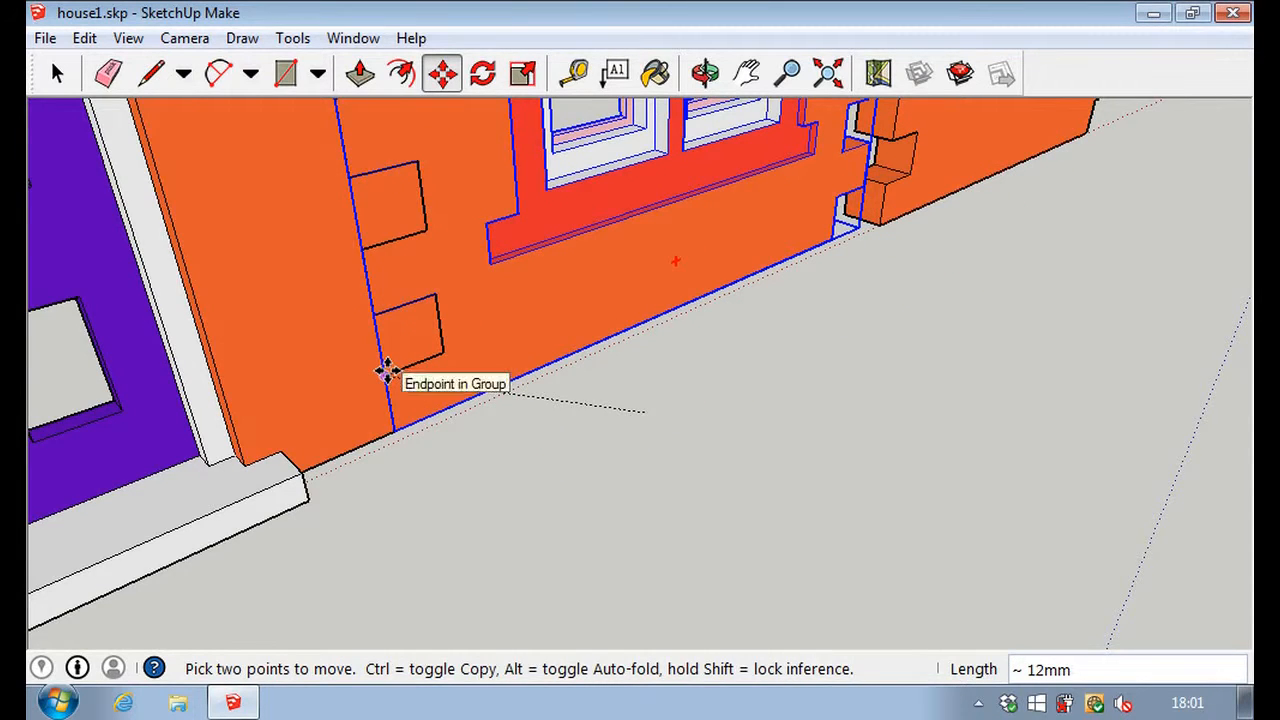
{"action": "left_click", "coordinate": [386, 371]}
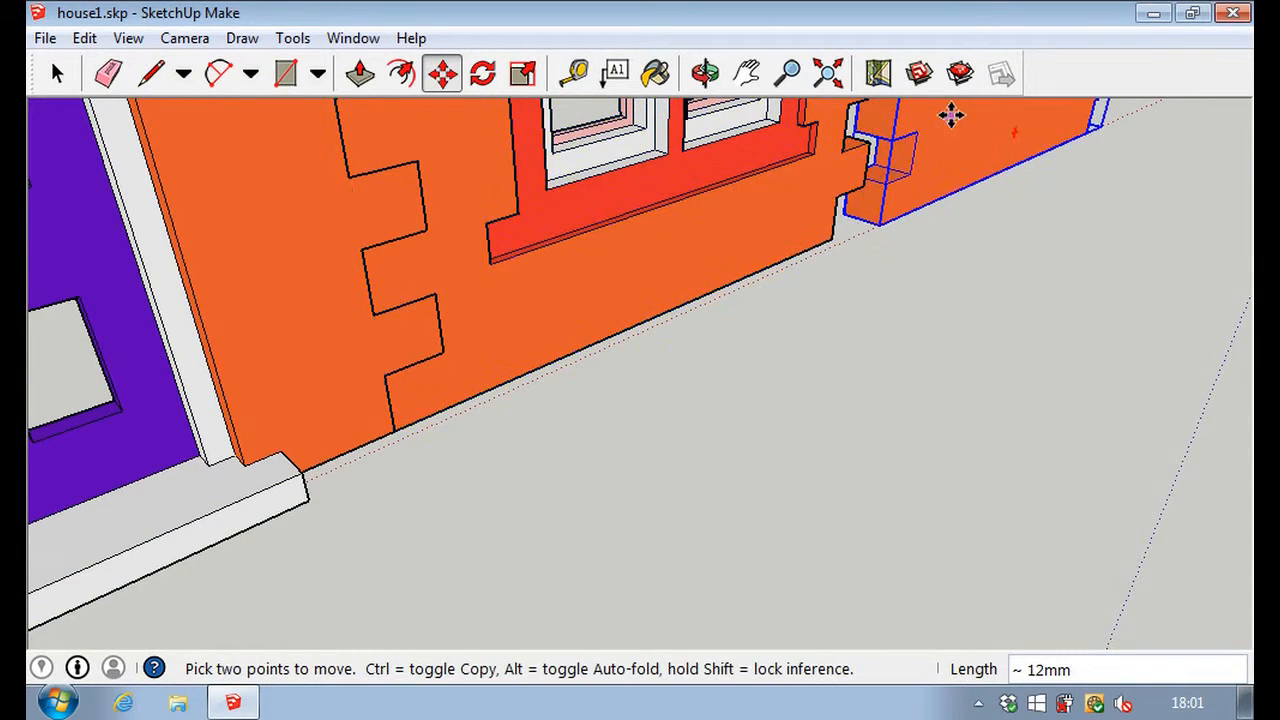
Move the copied plain wall panel corner to corner so that its brick teeth interlock with the window panel's free edge.
{"action": "scroll", "coordinate": [951, 116], "scroll_direction": "up", "scroll_amount": 6}
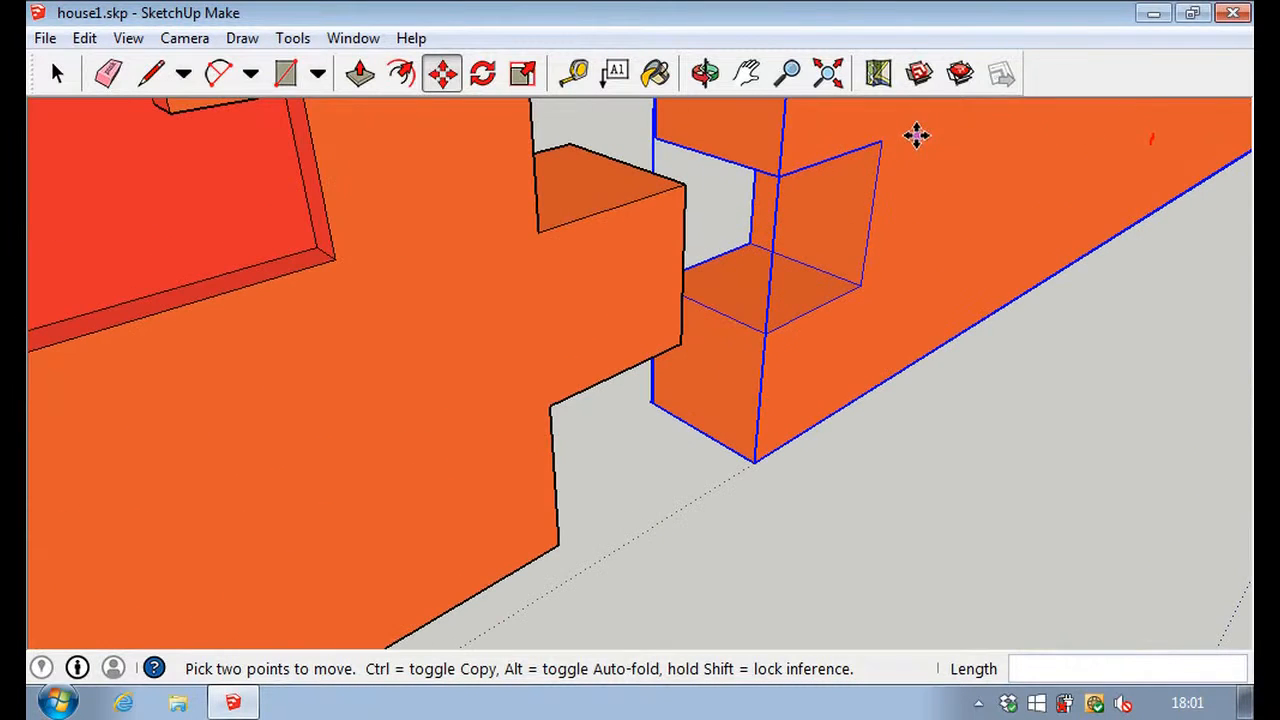
{"action": "left_click", "coordinate": [754, 332]}
{"action": "left_click", "coordinate": [547, 398]}
{"action": "scroll", "coordinate": [550, 393], "scroll_direction": "down", "scroll_amount": 5}
{"action": "scroll", "coordinate": [551, 358], "scroll_direction": "down", "scroll_amount": 8}
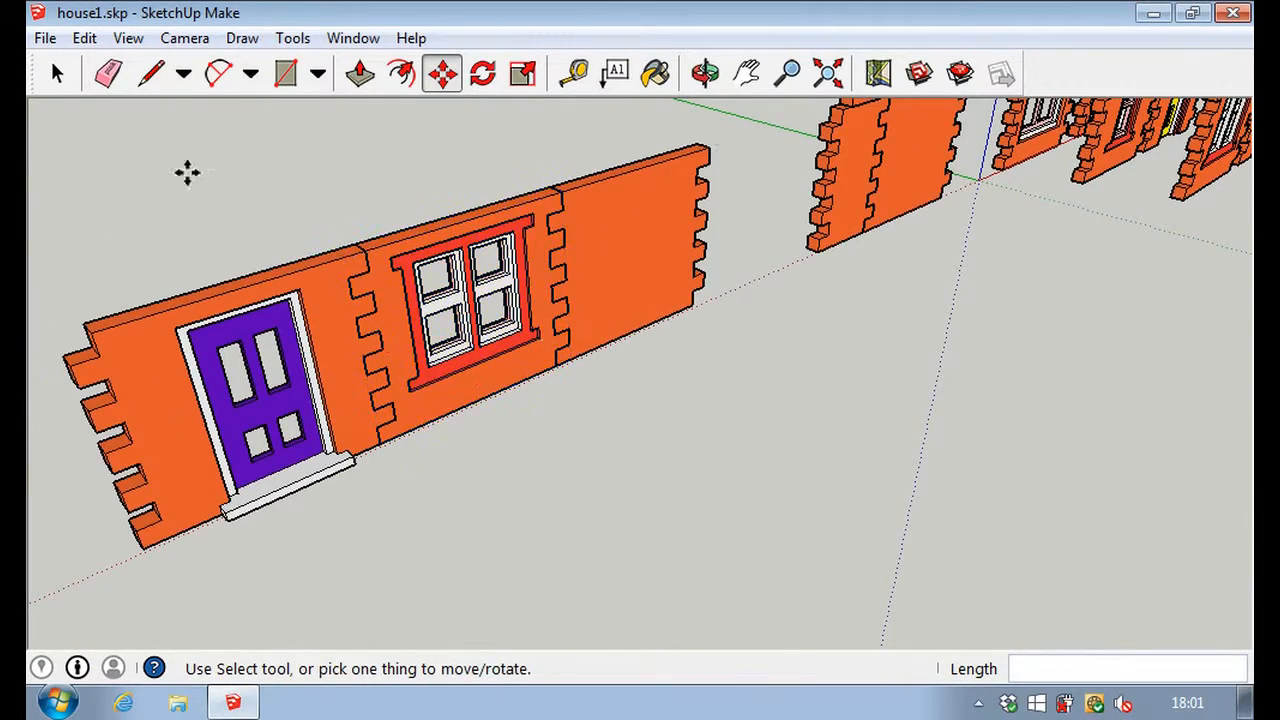
Copy the joined window panel about 76 mm along the red axis past the door, and the plain panel about 167 mm beyond that copy.
{"action": "left_click", "coordinate": [57, 75]}
{"action": "key", "text": "o"}
{"action": "left_click_drag", "start_coordinate": [726, 437], "coordinate": [785, 455]}
{"action": "key", "text": "space"}
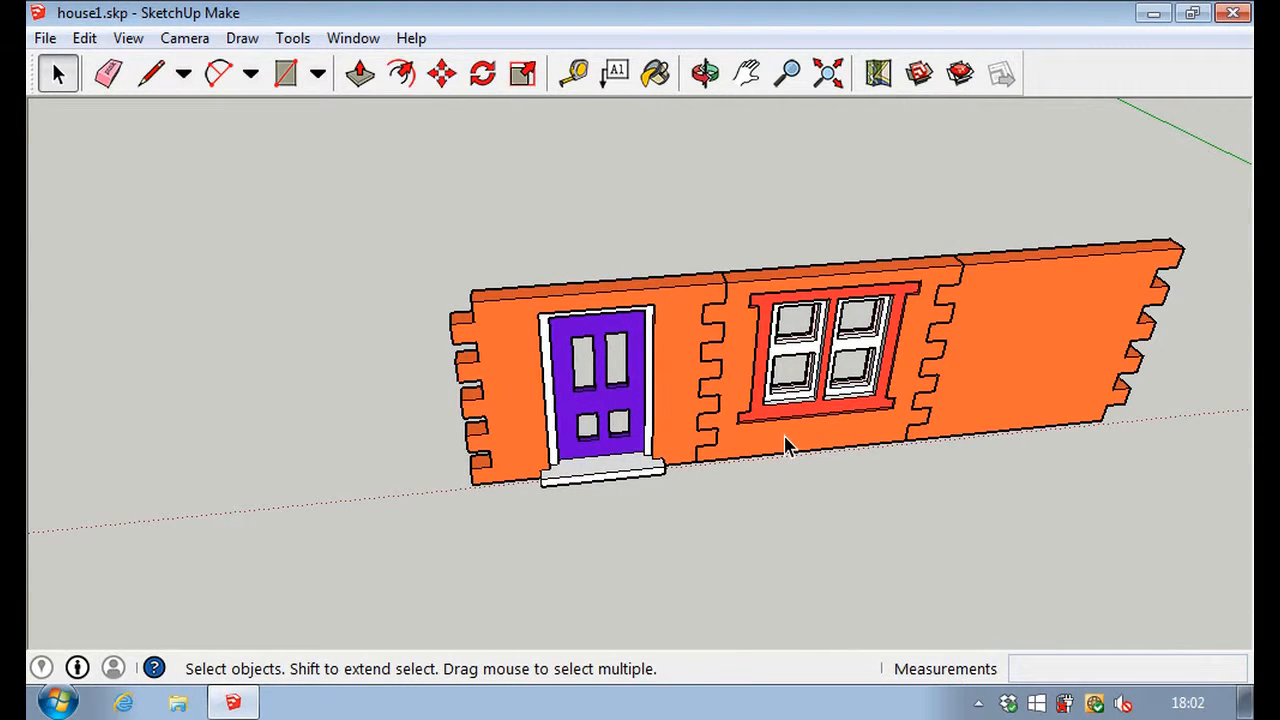
{"action": "left_click", "coordinate": [442, 73]}
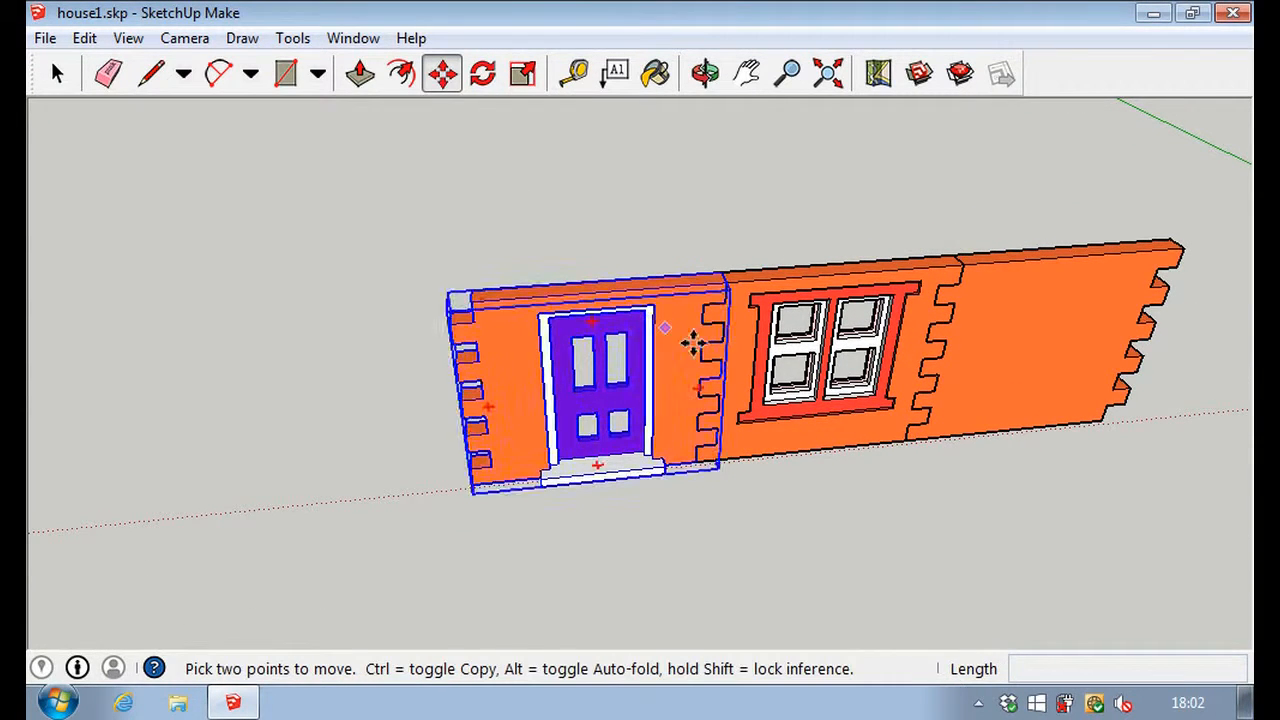
{"action": "left_click", "coordinate": [806, 435], "text": "ctrl"}
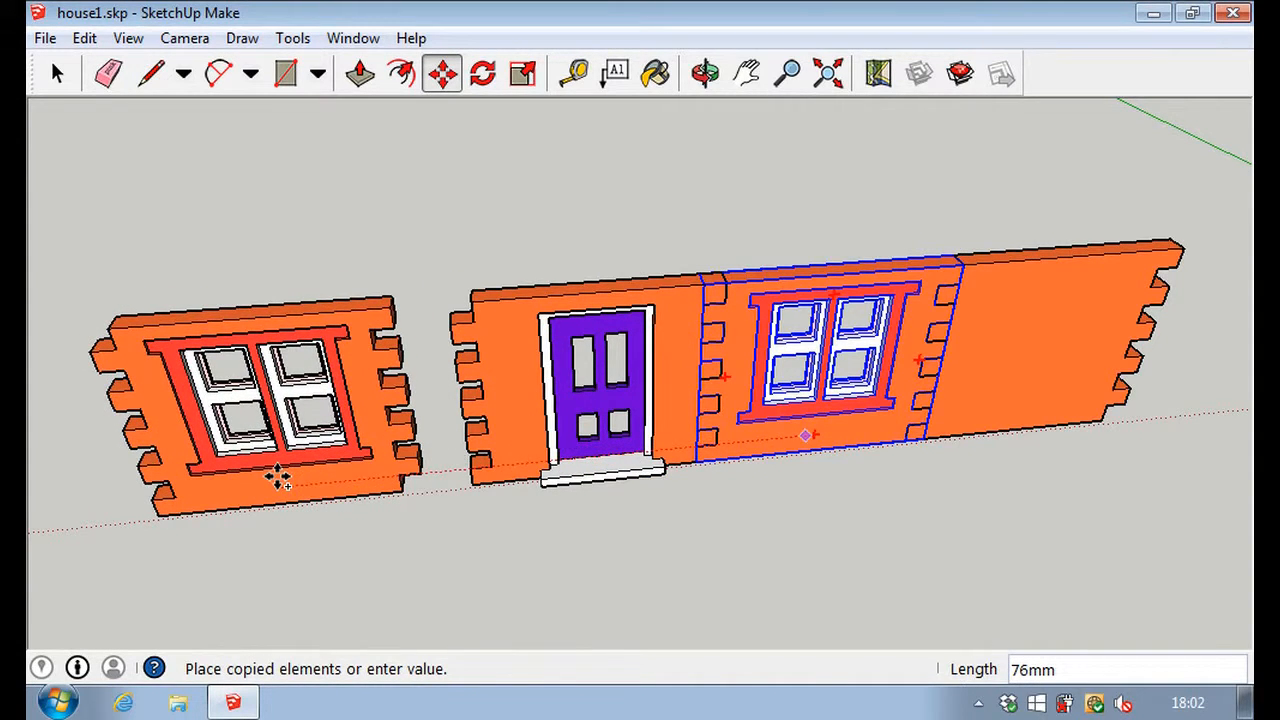
{"action": "left_click", "coordinate": [276, 478]}
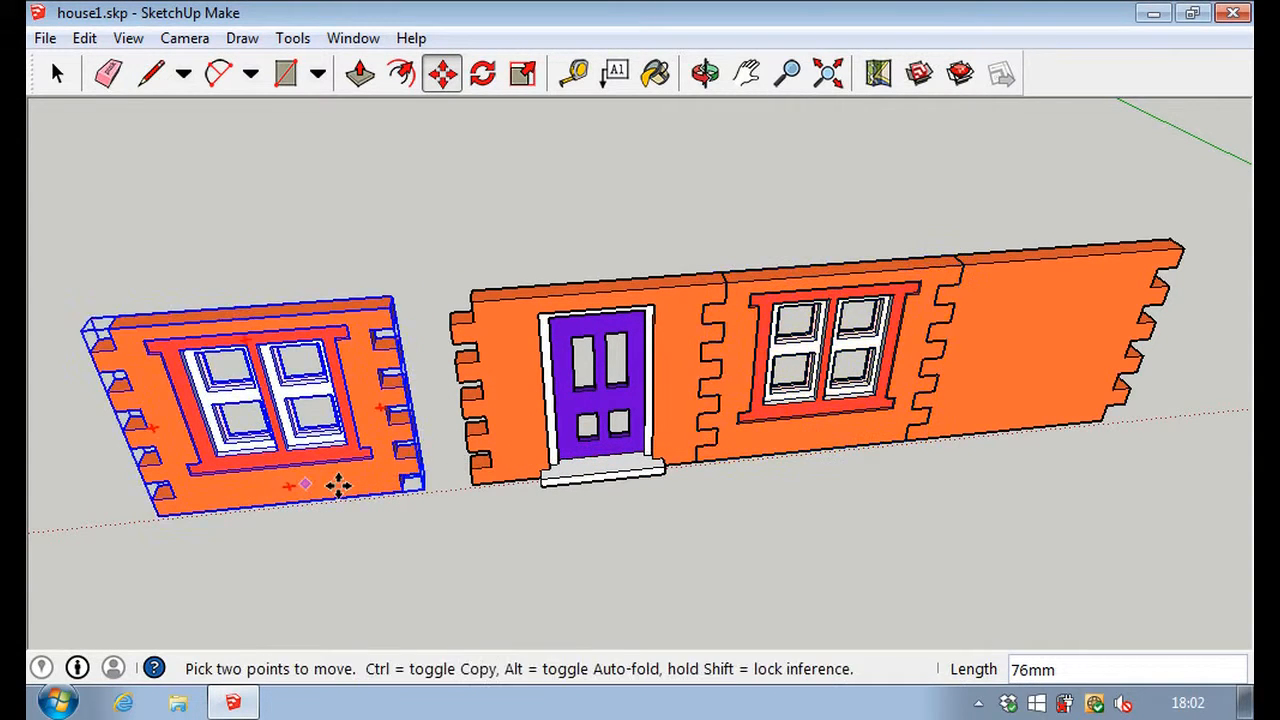
{"action": "left_click", "coordinate": [1034, 366], "text": "ctrl"}
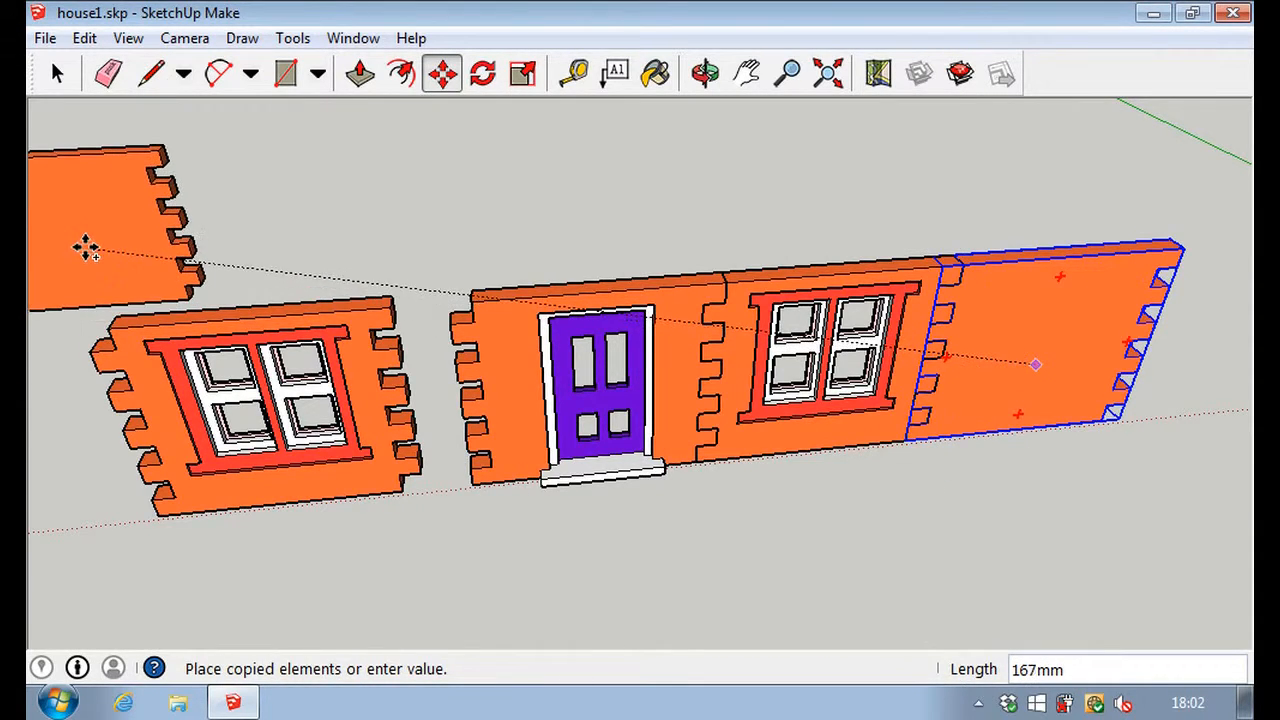
{"action": "left_click", "coordinate": [86, 250]}
Move the second window panel corner to corner so that its brick teeth interlock with the door panel's free edge.
{"action": "scroll", "coordinate": [465, 485], "scroll_direction": "up", "scroll_amount": 5}
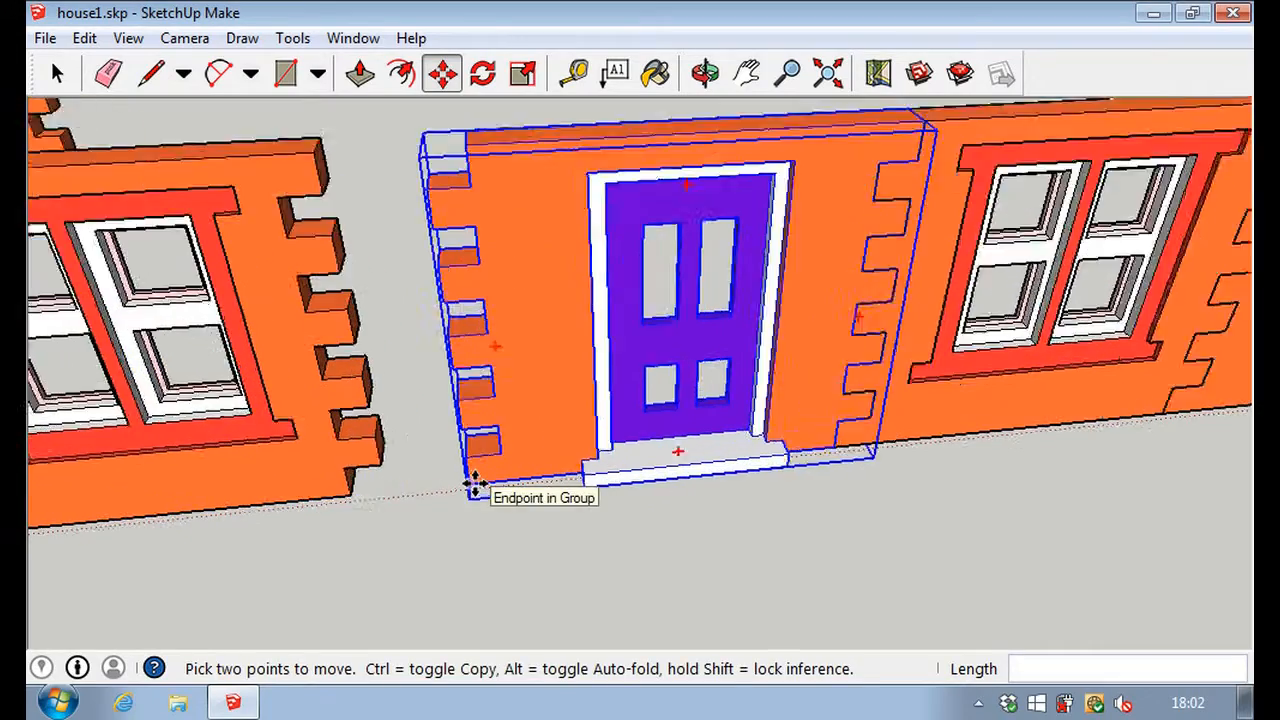
{"action": "middle_click_drag", "start_coordinate": [455, 527], "coordinate": [612, 450]}
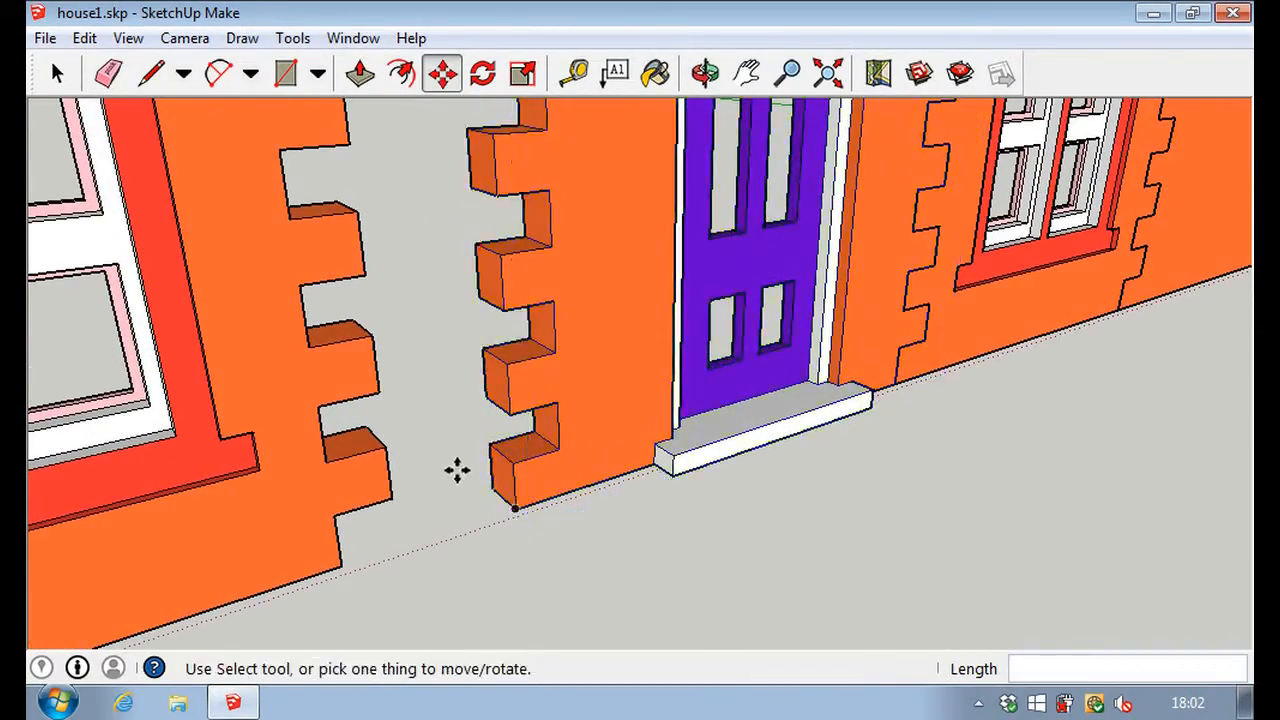
{"action": "left_click", "coordinate": [385, 452]}
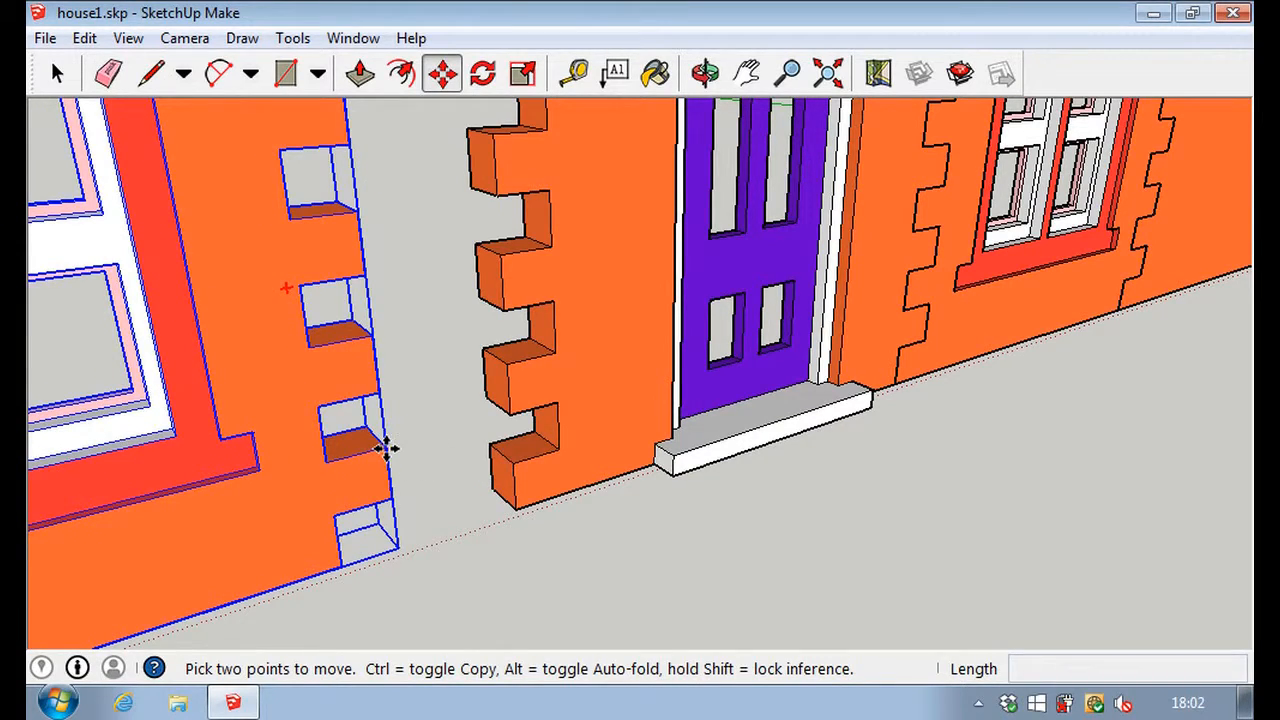
{"action": "left_click", "coordinate": [551, 404]}
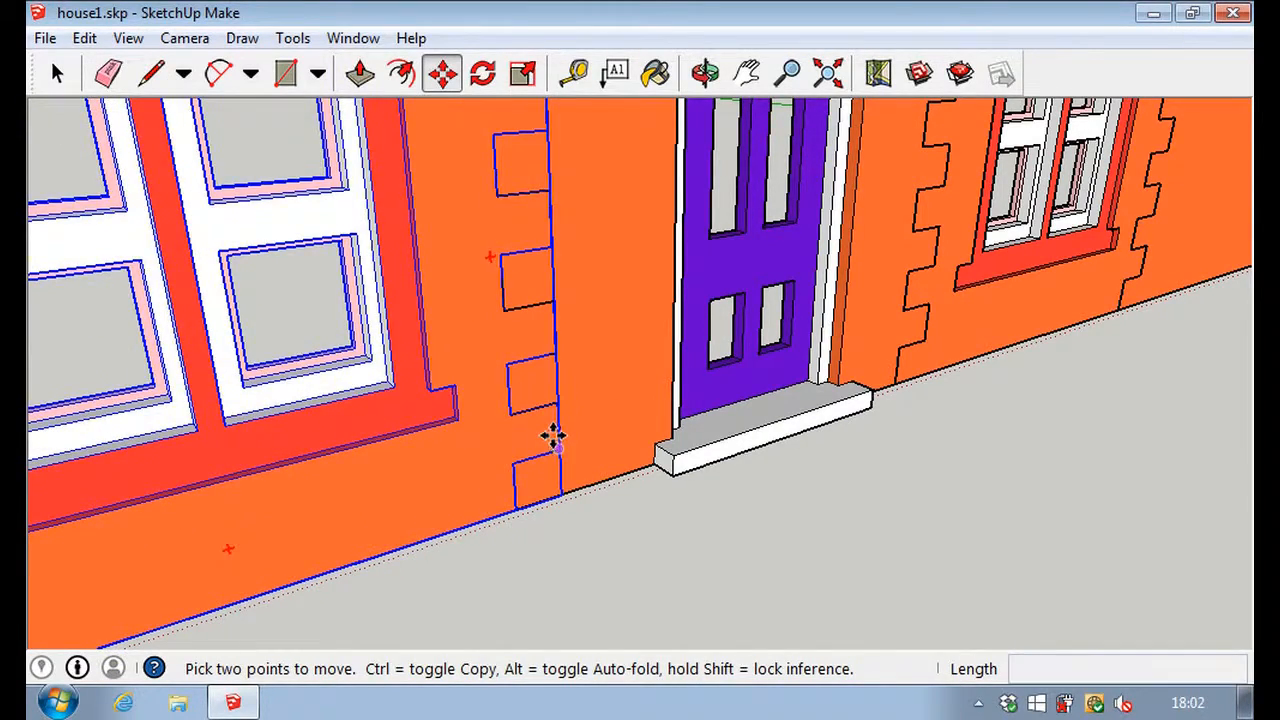
{"action": "scroll", "coordinate": [555, 420], "scroll_direction": "down", "scroll_amount": 10}
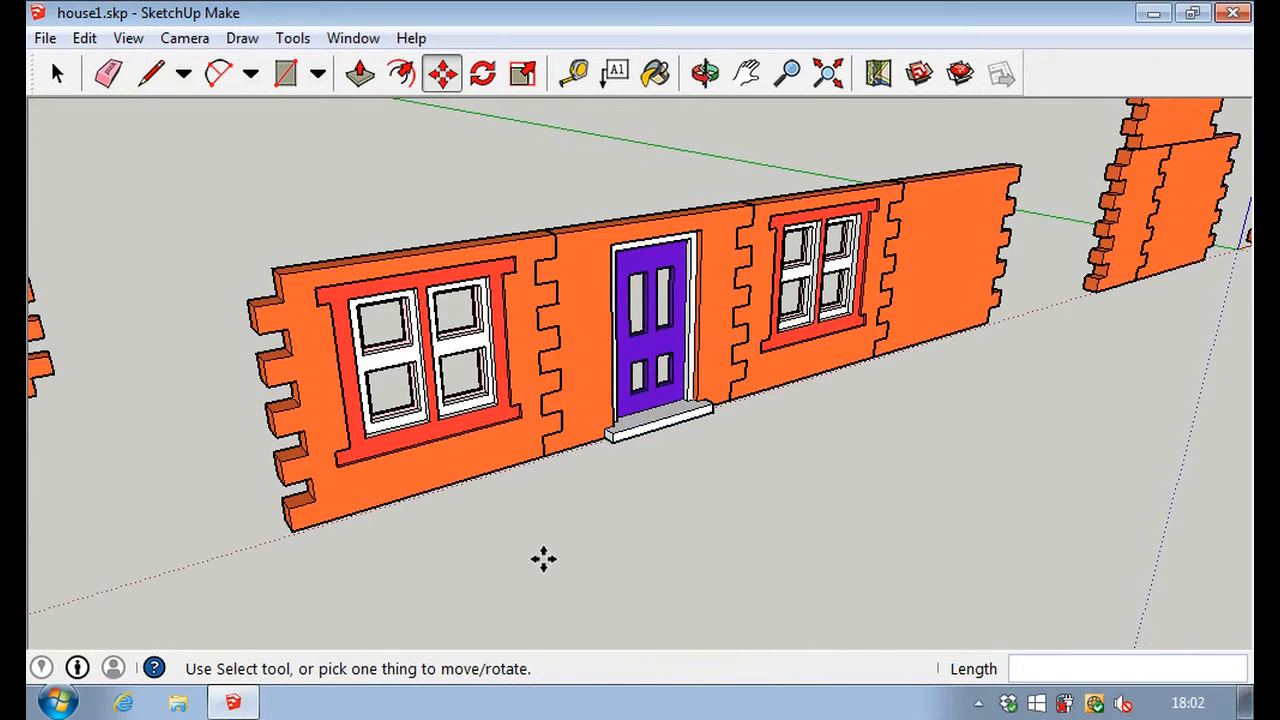
Move the second plain wall panel up to the row and interlock its brick teeth with the second window panel's free edge.
{"action": "scroll", "coordinate": [543, 558], "scroll_direction": "down", "scroll_amount": 2}
{"action": "left_click", "coordinate": [86, 391]}
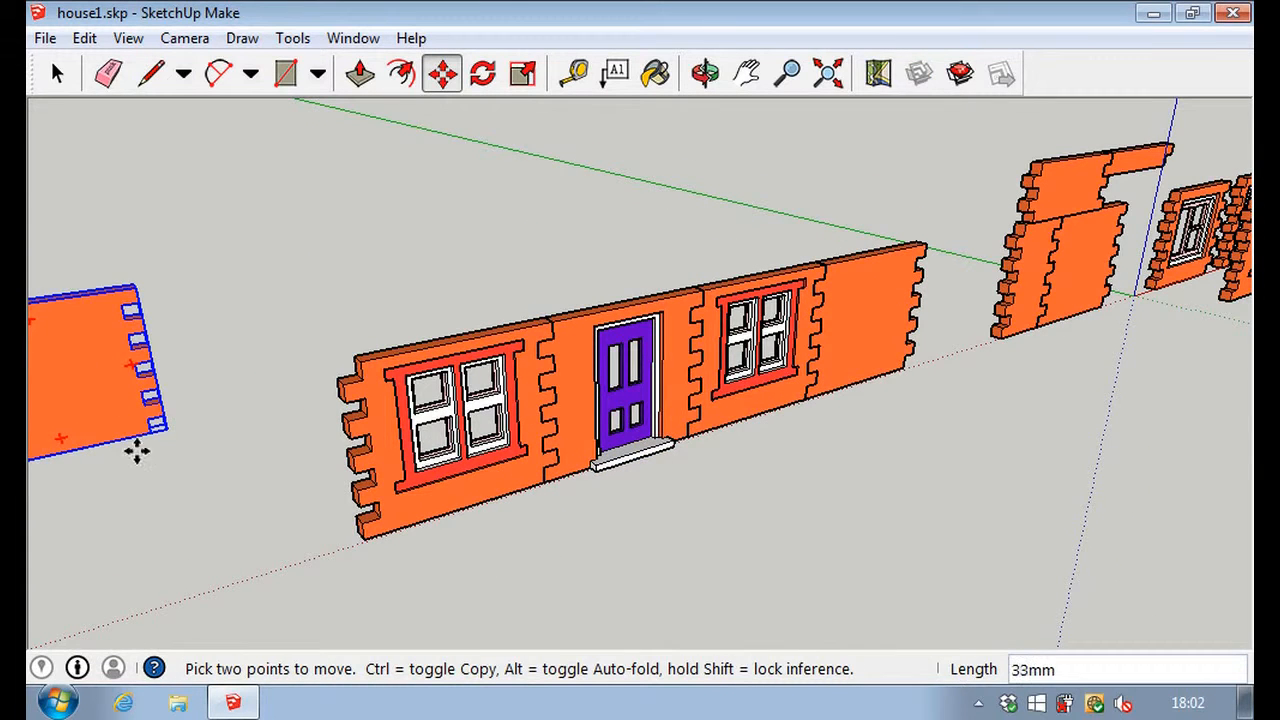
{"action": "scroll", "coordinate": [329, 534], "scroll_direction": "up", "scroll_amount": 6}
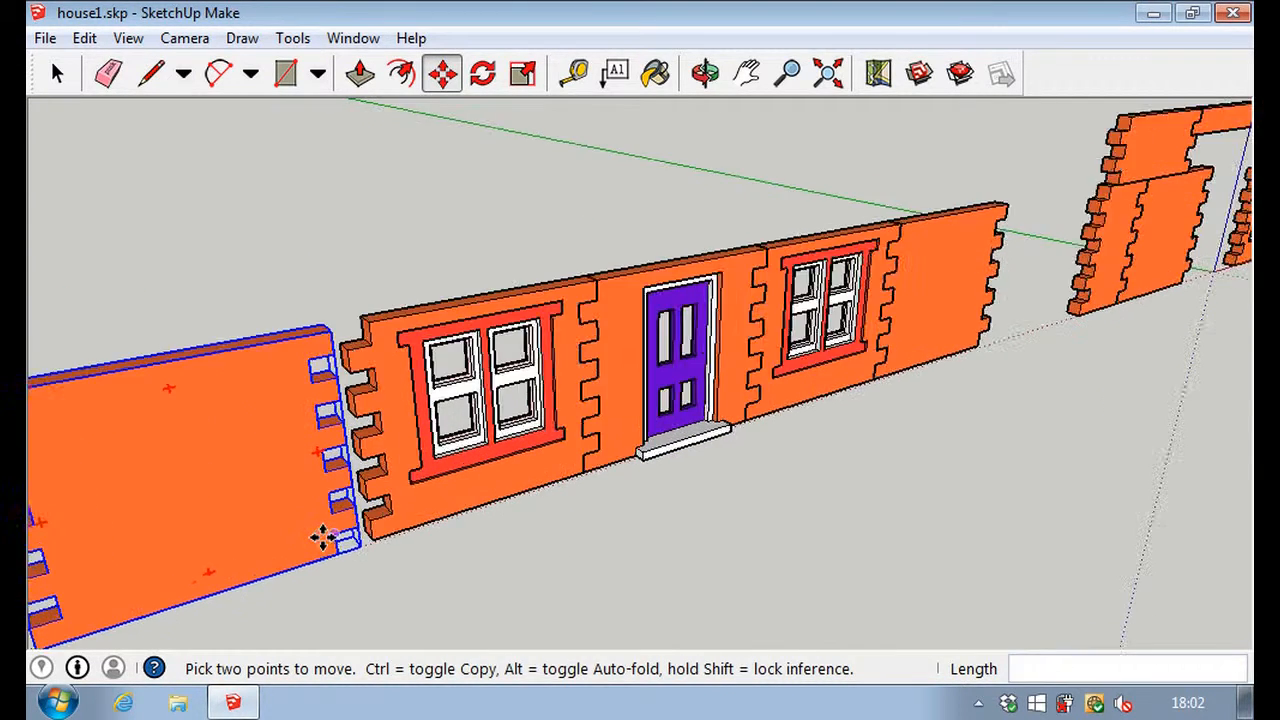
{"action": "scroll", "coordinate": [345, 532], "scroll_direction": "up", "scroll_amount": 3}
{"action": "scroll", "coordinate": [349, 520], "scroll_direction": "down", "scroll_amount": 3}
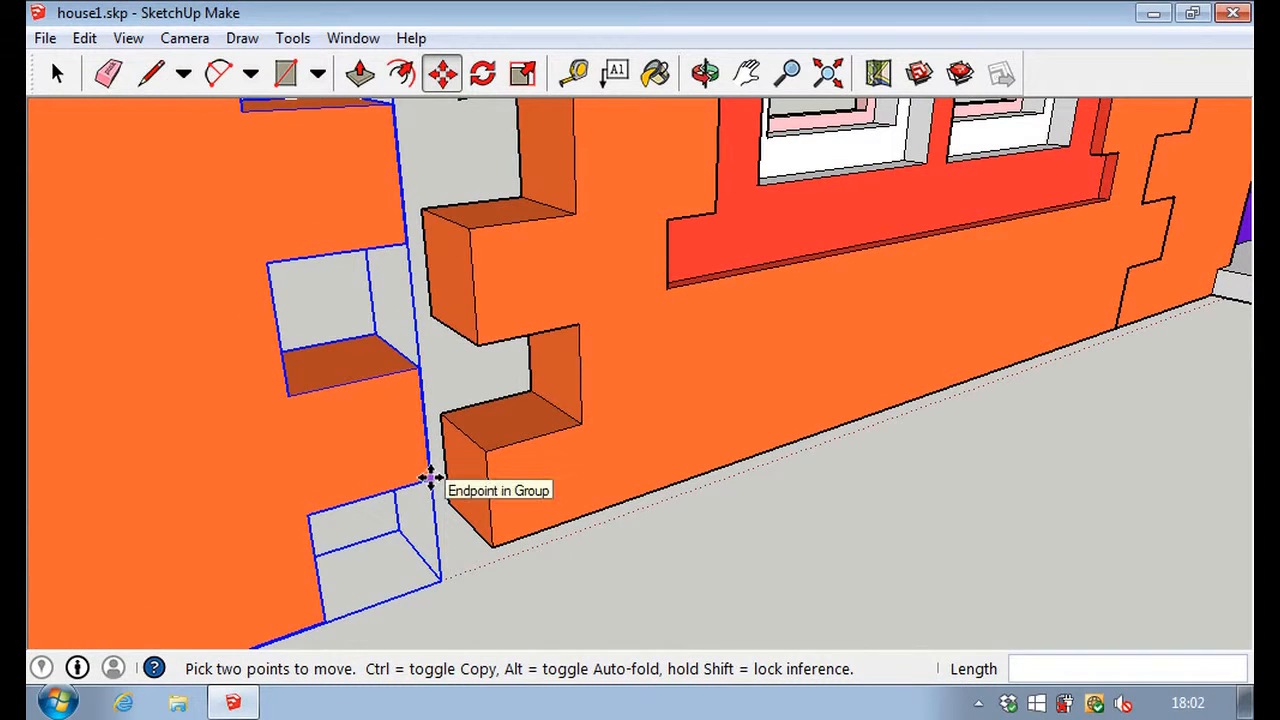
{"action": "left_click", "coordinate": [575, 420]}
{"action": "scroll", "coordinate": [576, 420], "scroll_direction": "down", "scroll_amount": 3}
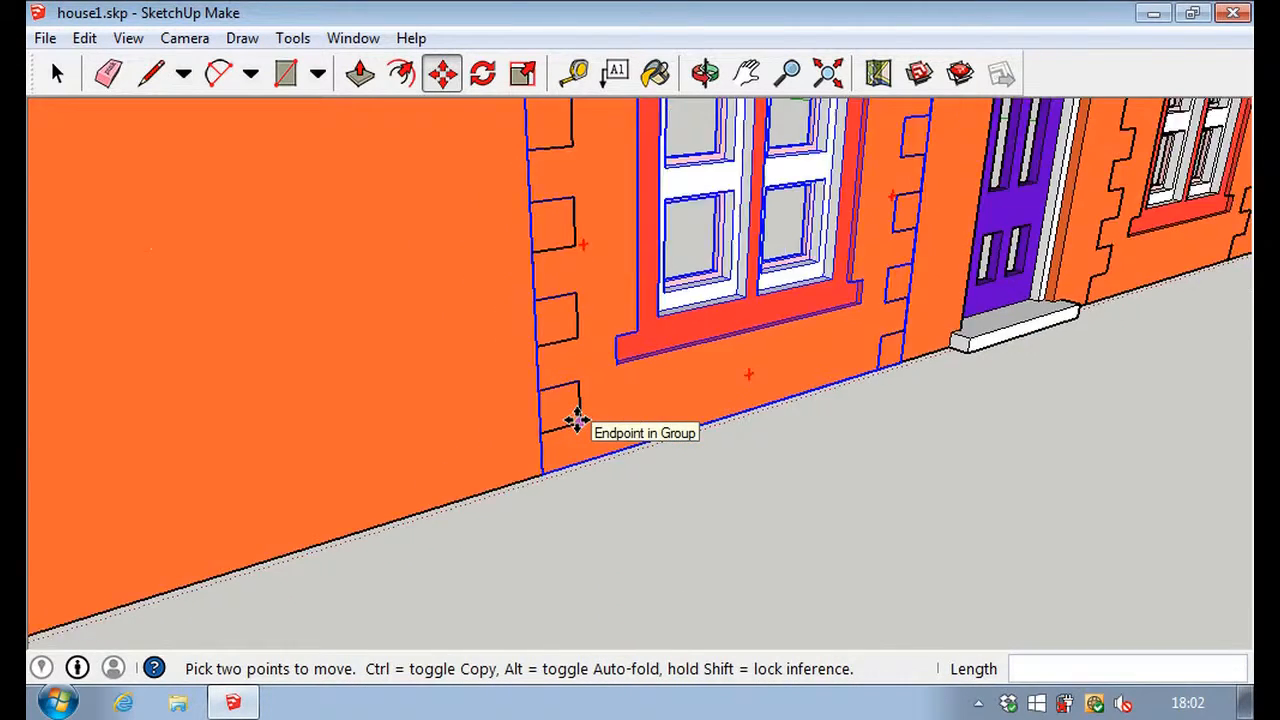
{"action": "scroll", "coordinate": [576, 418], "scroll_direction": "down", "scroll_amount": 5}
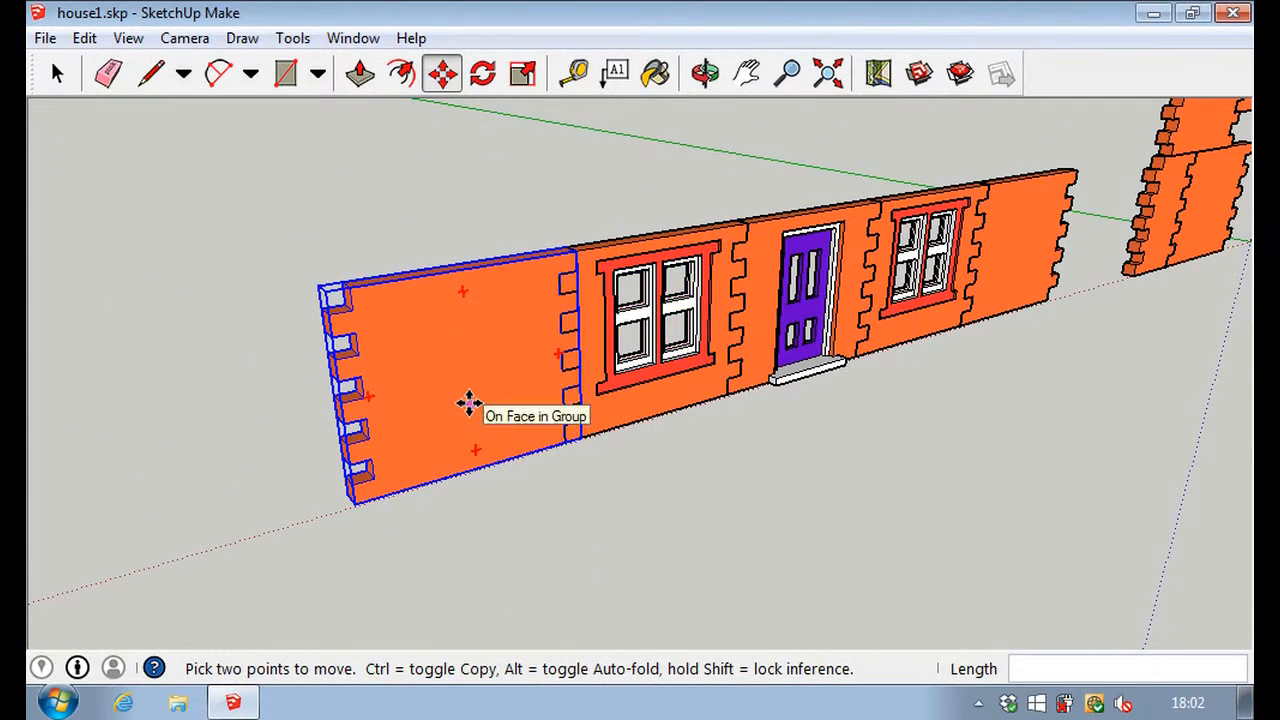
Copy the plain panel beside the second window about 69 mm to the empty area beyond the end of the front wall.
{"action": "left_click", "coordinate": [469, 404], "text": "ctrl"}
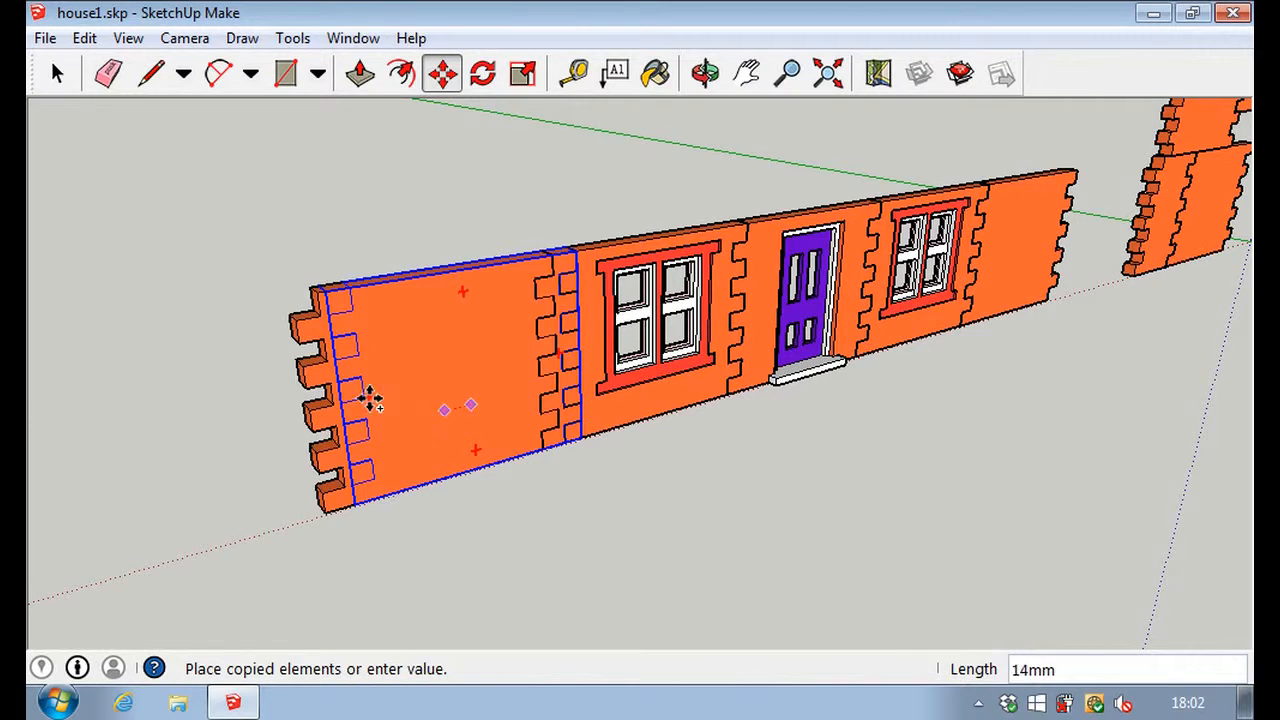
{"action": "left_click", "coordinate": [186, 325]}
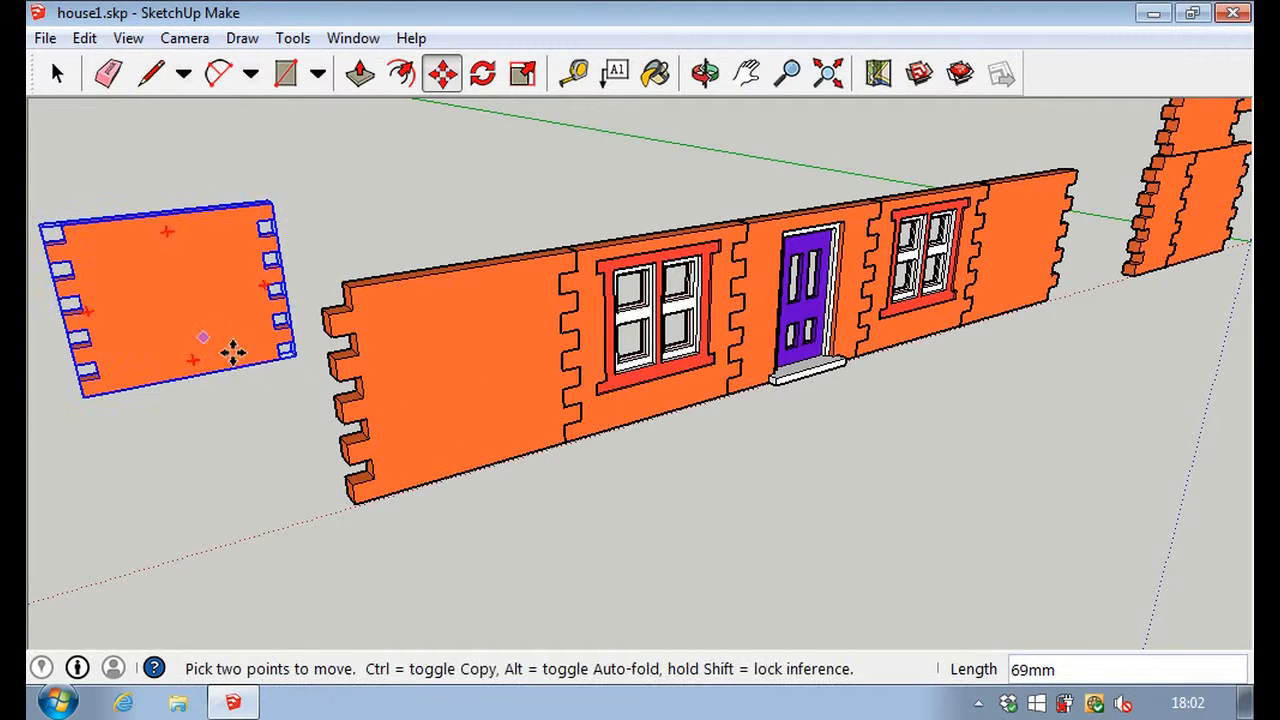
Move the spare plain panel against the front wall's free end, raised partway above the base line, with its brick teeth interlocked.
{"action": "scroll", "coordinate": [318, 372], "scroll_direction": "up", "scroll_amount": 3}
{"action": "scroll", "coordinate": [318, 372], "scroll_direction": "up", "scroll_amount": 3}
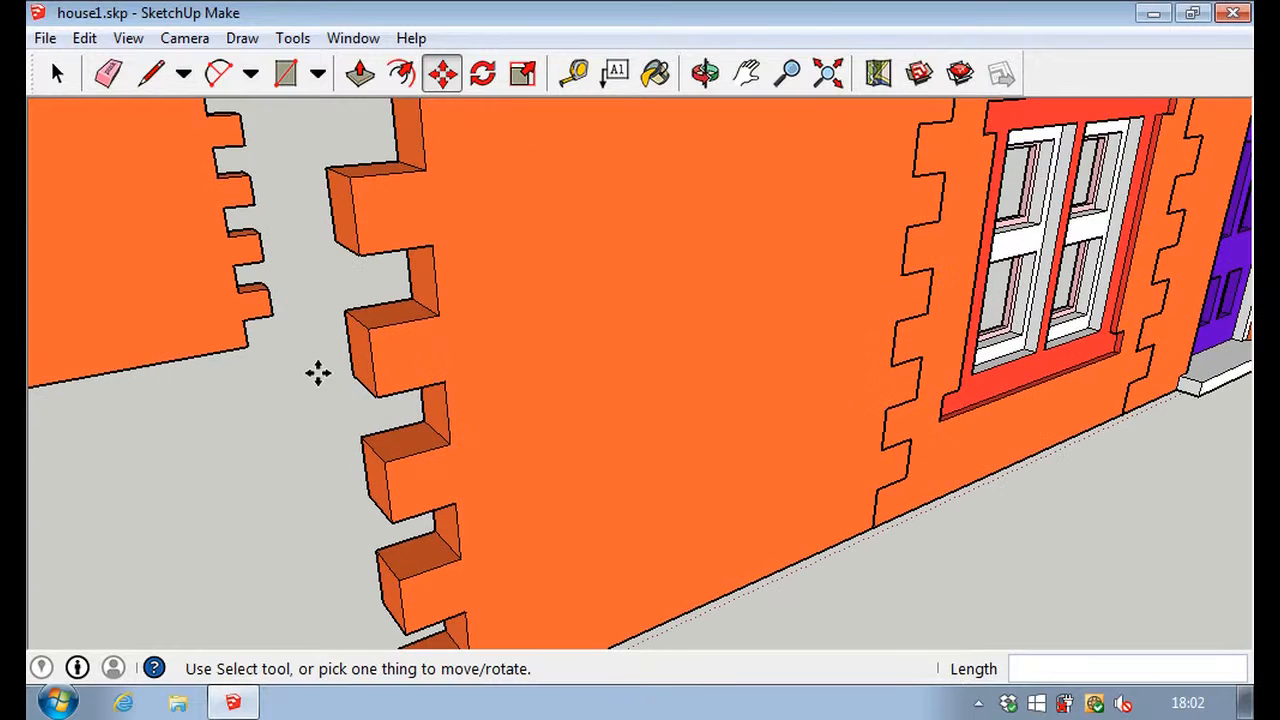
{"action": "left_click", "coordinate": [270, 317]}
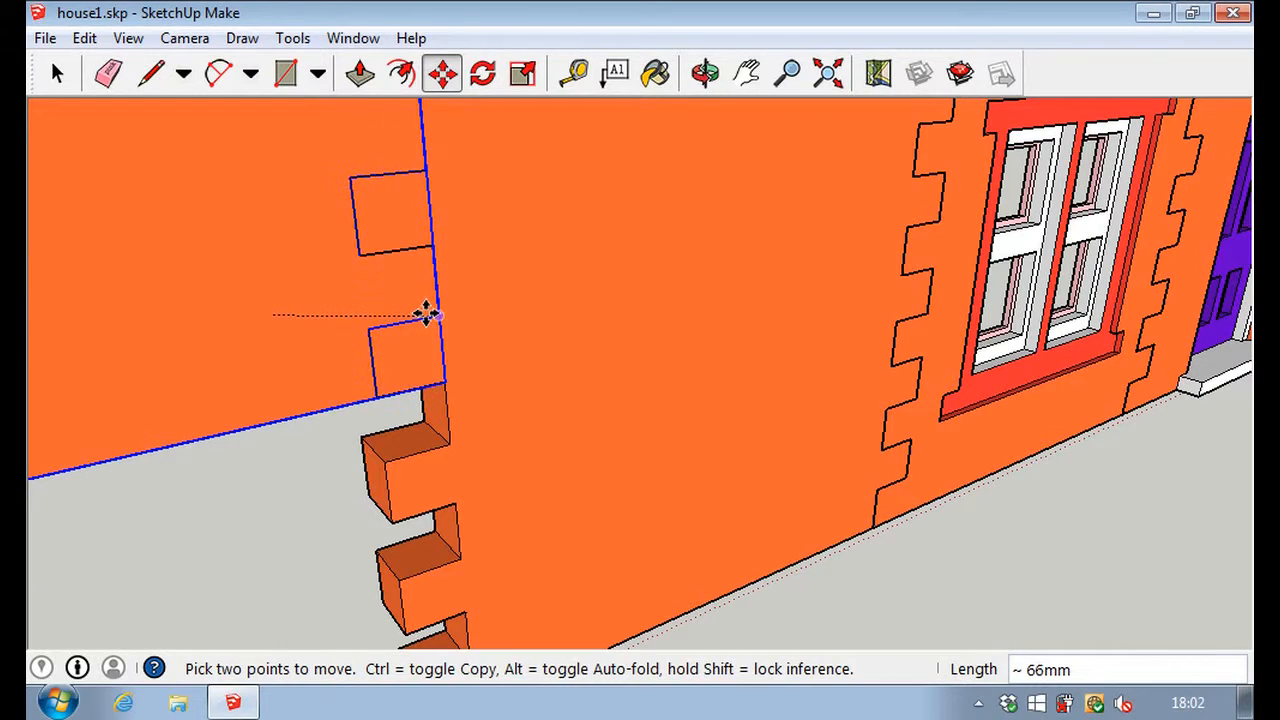
{"action": "left_click", "coordinate": [421, 311]}
{"action": "scroll", "coordinate": [423, 311], "scroll_direction": "down", "scroll_amount": 4}
{"action": "scroll", "coordinate": [424, 310], "scroll_direction": "down", "scroll_amount": 5}
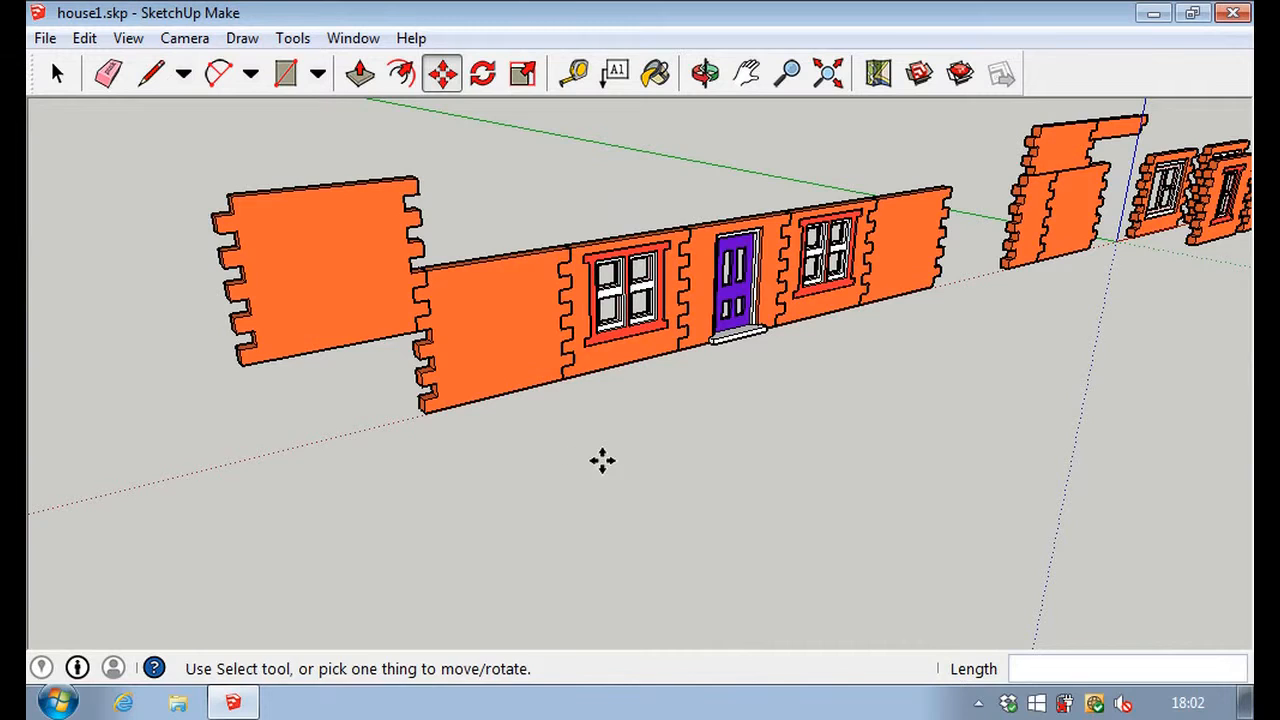
Copy the ground-floor window panel between the plain end panel and the door about 104 mm to just above that plain panel.
{"action": "left_click", "coordinate": [60, 75]}
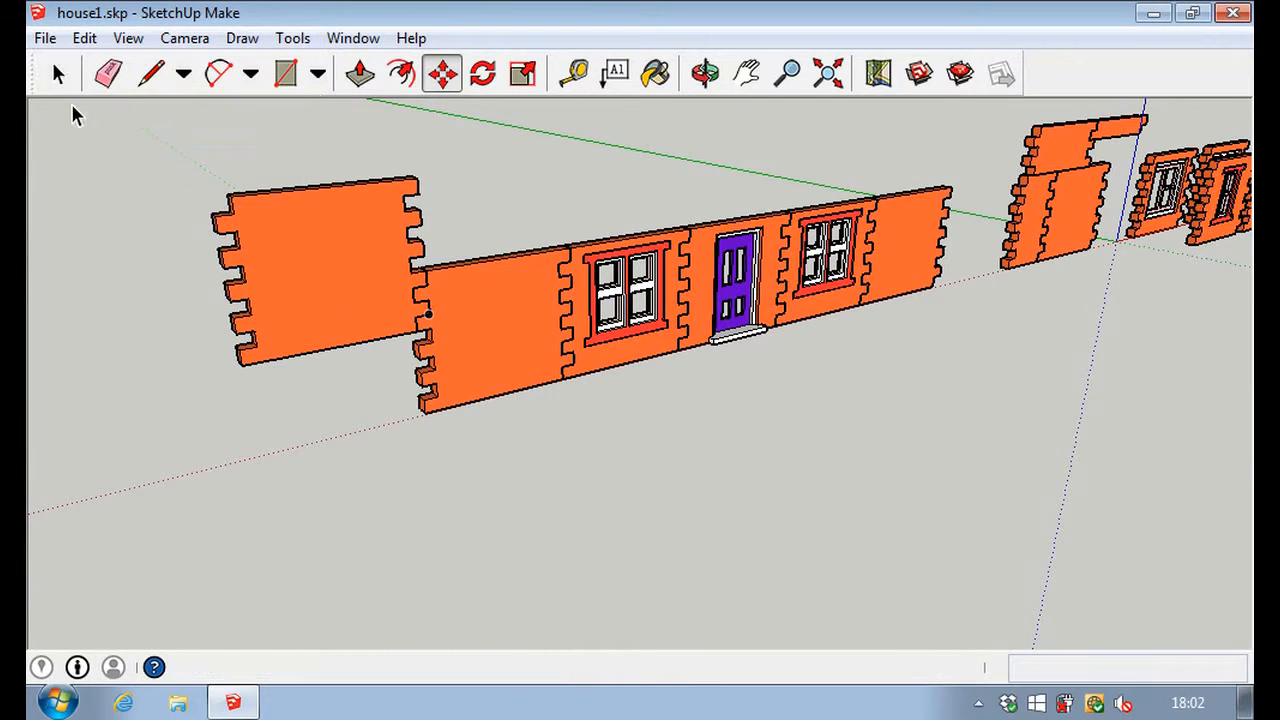
{"action": "key", "text": "o"}
{"action": "left_click_drag", "start_coordinate": [663, 448], "coordinate": [546, 458]}
{"action": "key", "text": "space"}
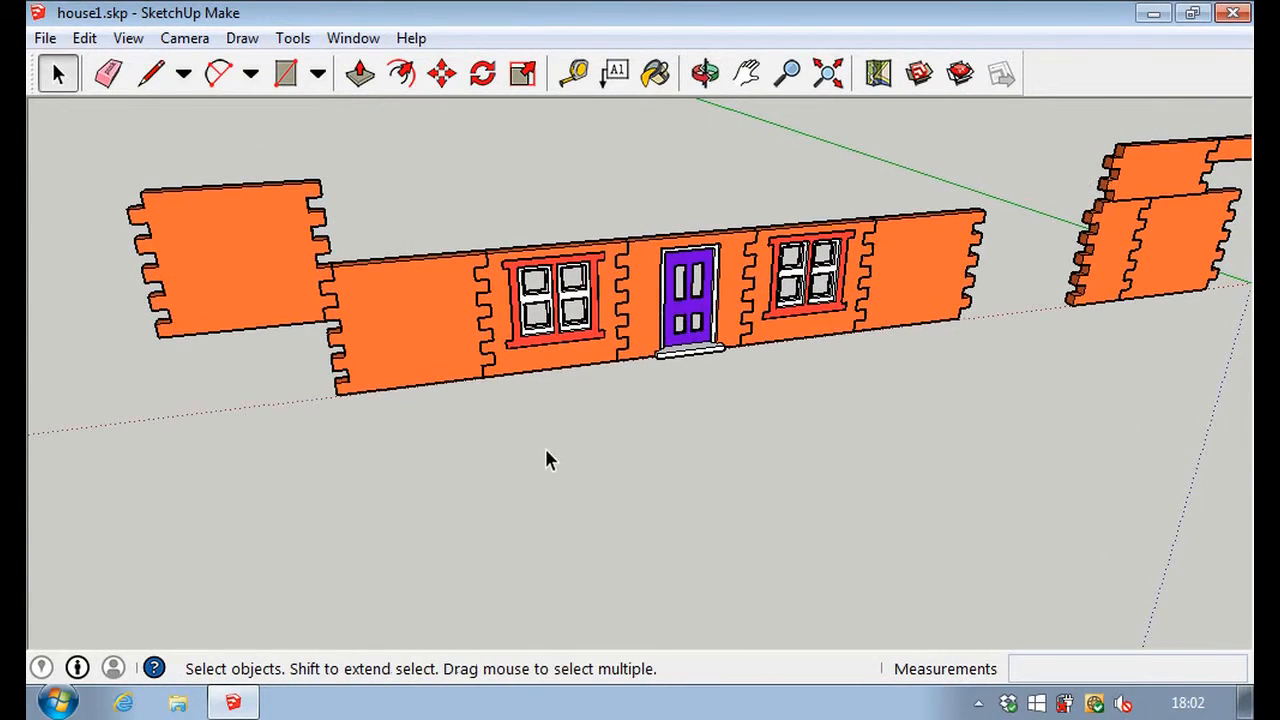
{"action": "left_click", "coordinate": [443, 78]}
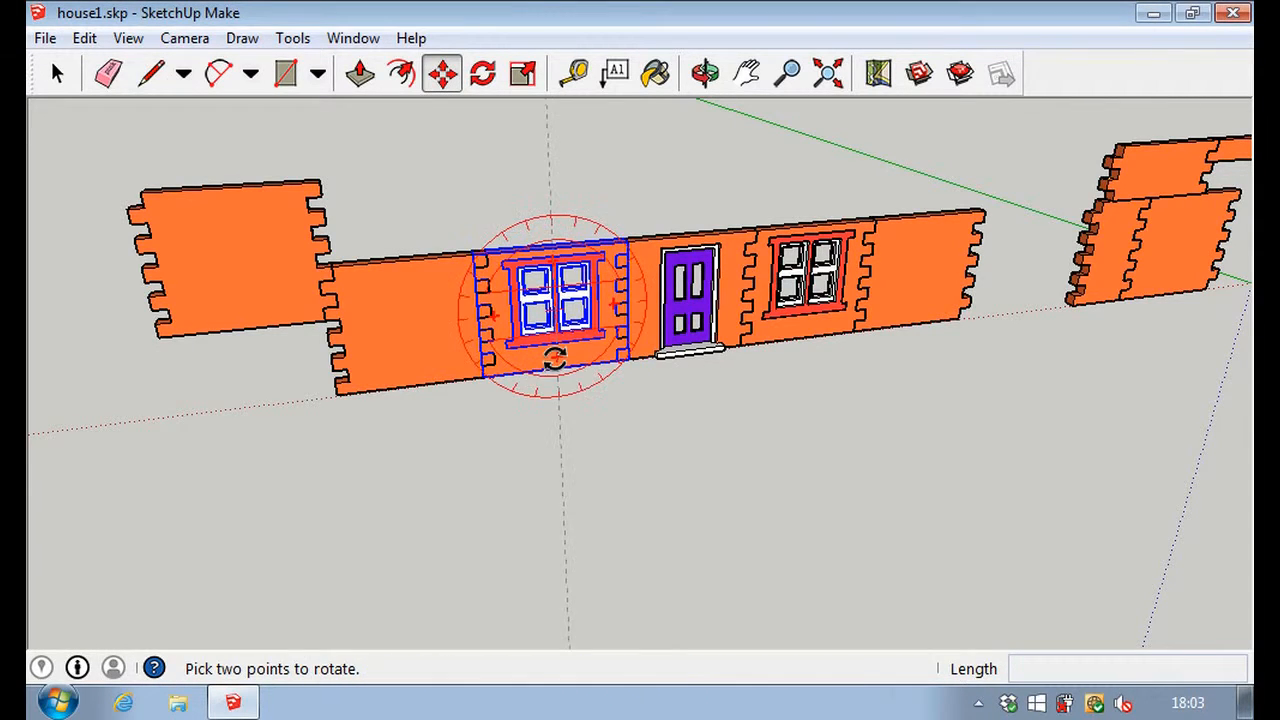
{"action": "key", "text": "ctrl"}
{"action": "left_click", "coordinate": [569, 337]}
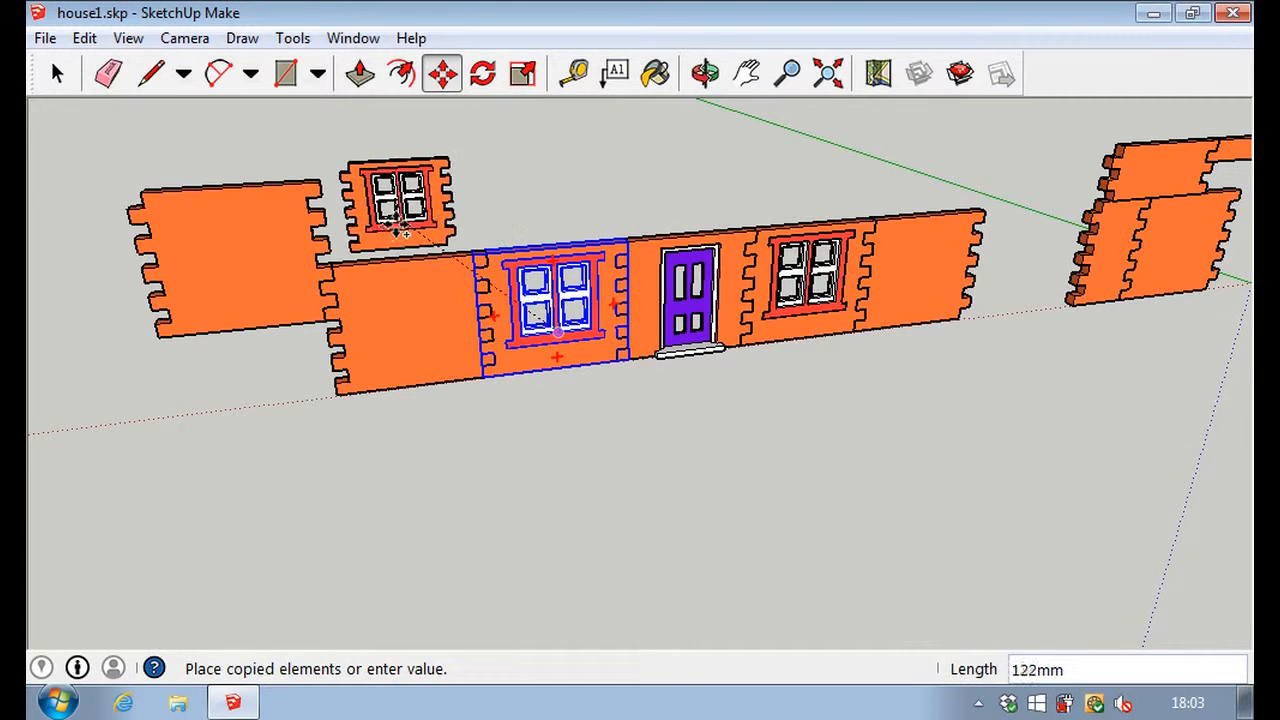
{"action": "left_click", "coordinate": [382, 240]}
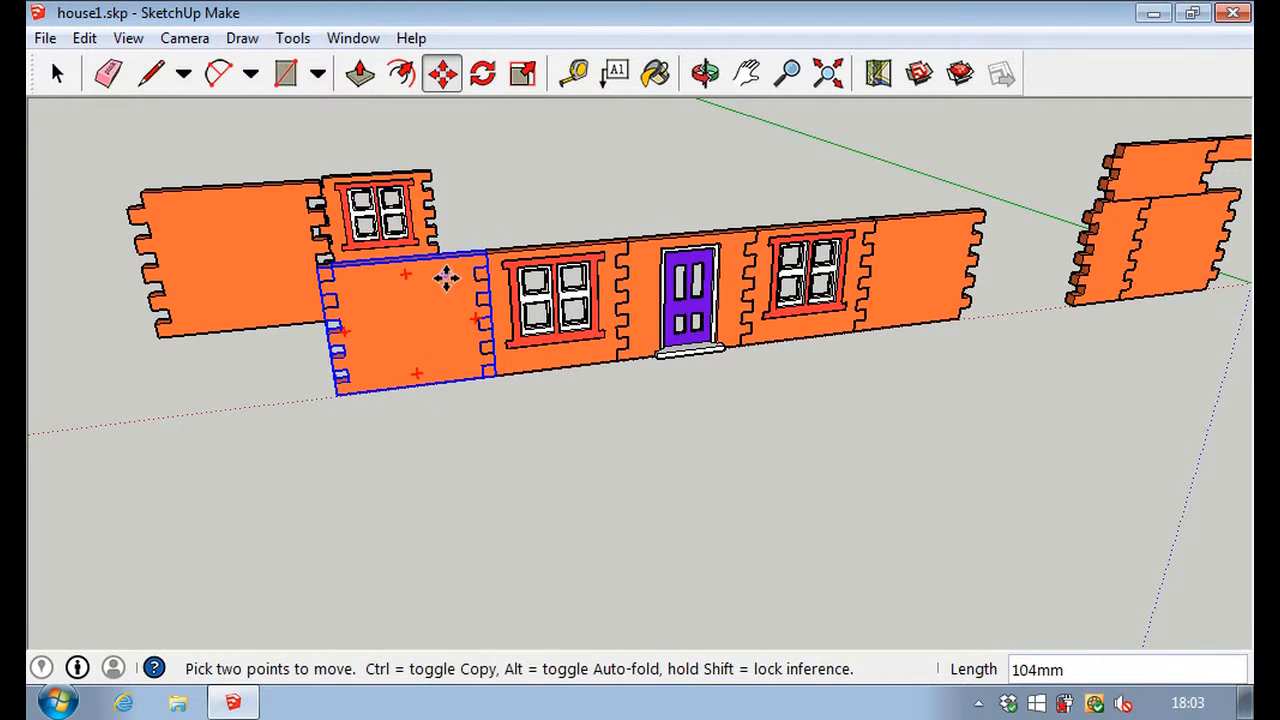
Move the copied window panel about 102 mm onto the plain end panel, interlocking its teeth with the raised spare panel.
{"action": "scroll", "coordinate": [410, 258], "scroll_direction": "up", "scroll_amount": 6}
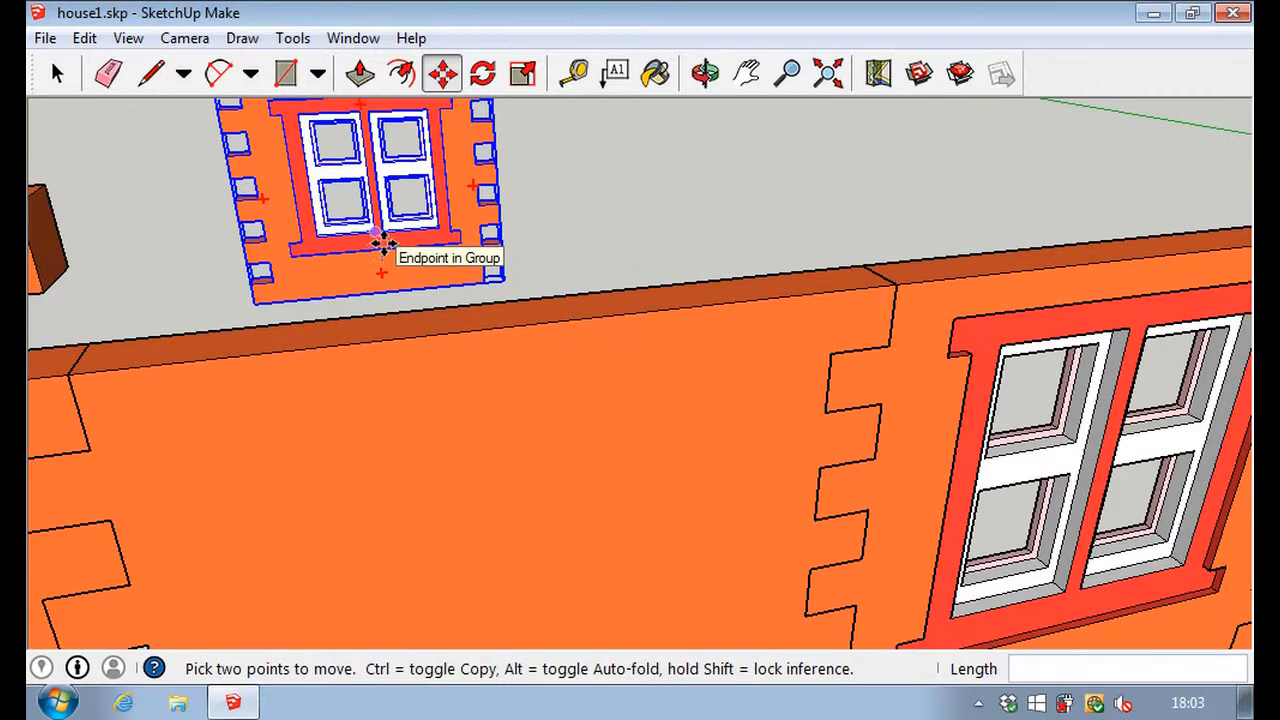
{"action": "scroll", "coordinate": [402, 245], "scroll_direction": "down", "scroll_amount": 1}
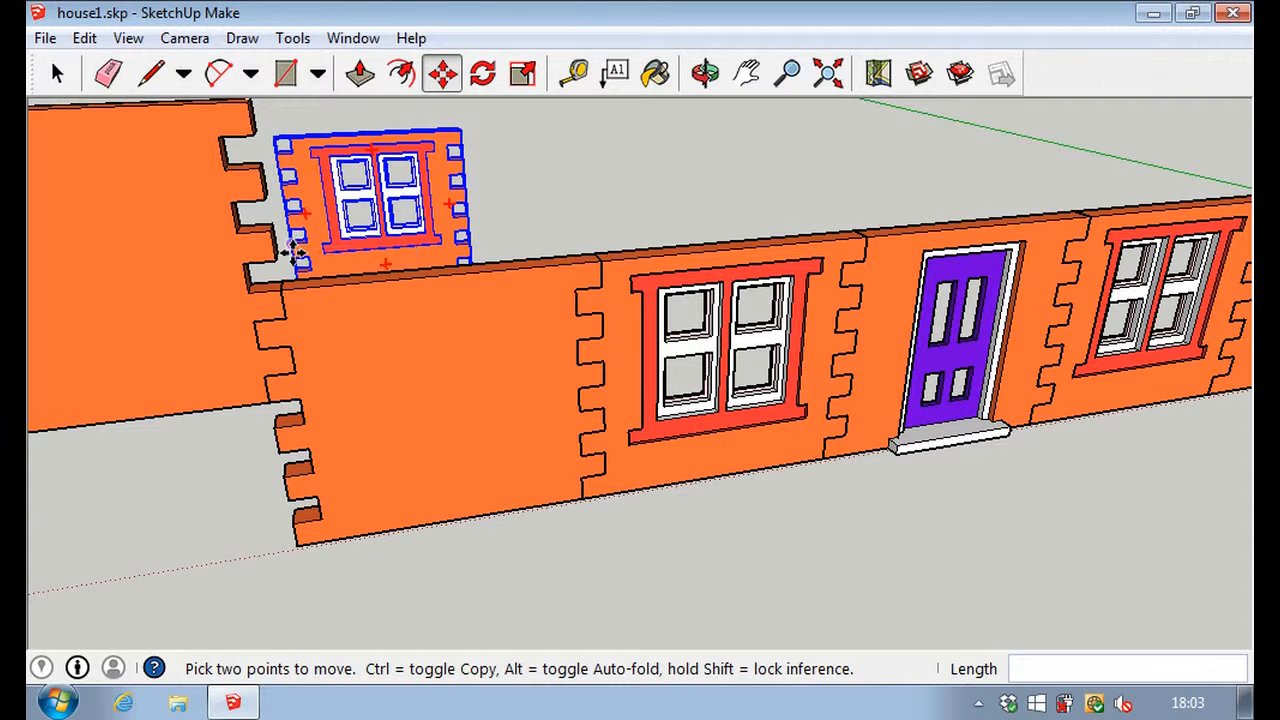
{"action": "scroll", "coordinate": [295, 260], "scroll_direction": "up", "scroll_amount": 3}
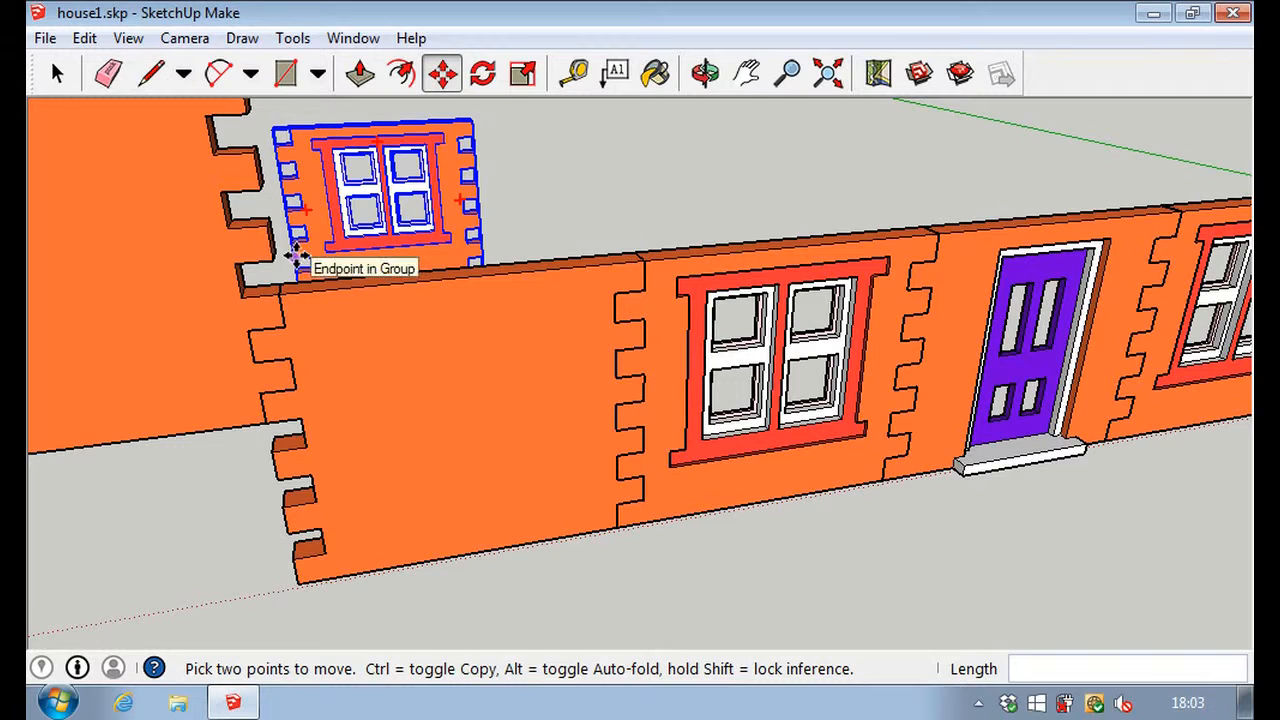
{"action": "left_click", "coordinate": [298, 258]}
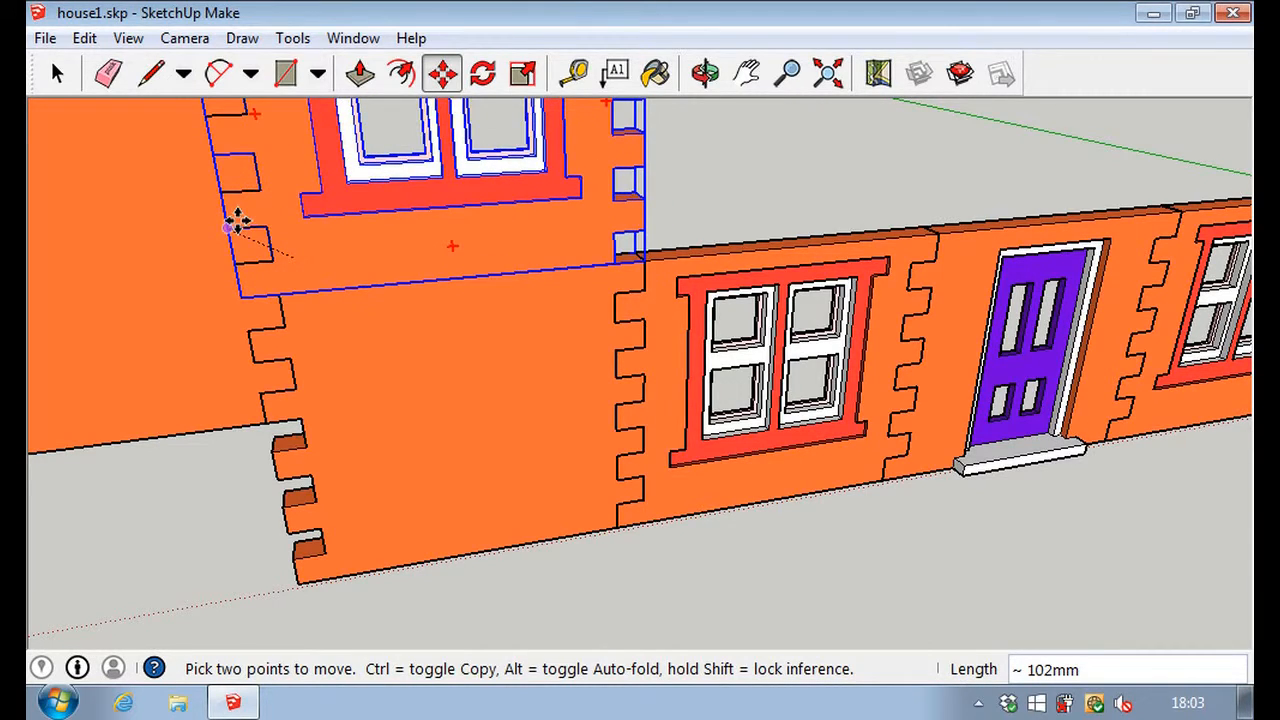
{"action": "left_click", "coordinate": [237, 222]}
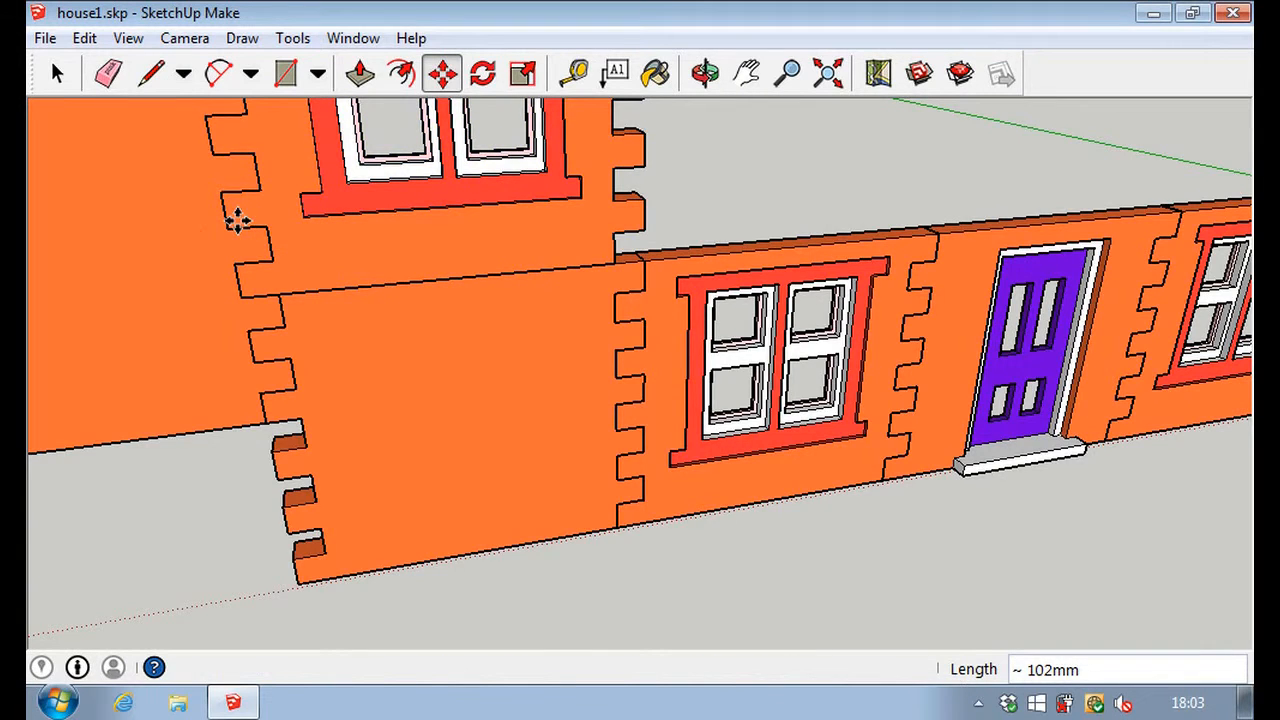
Copy the ground-floor plain end panel and interlock the copy with the upper window panel's free edge, above the lower window.
{"action": "scroll", "coordinate": [251, 246], "scroll_direction": "down", "scroll_amount": 5}
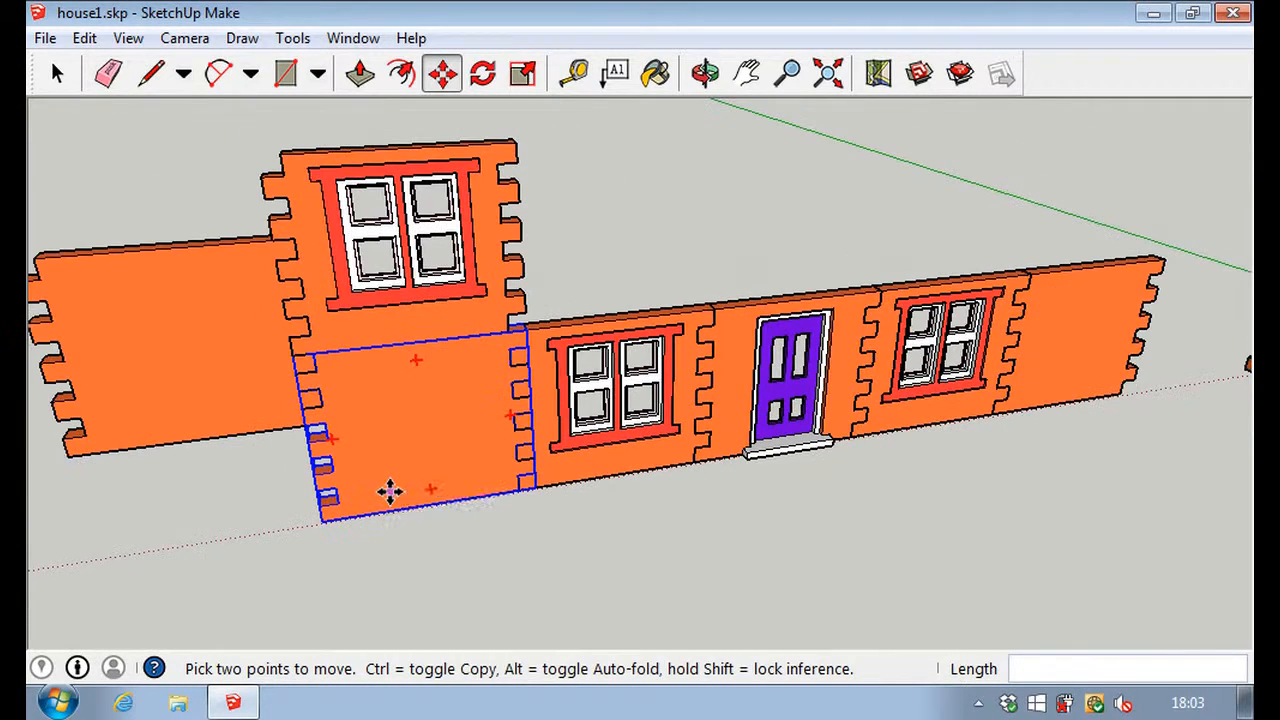
{"action": "left_click", "coordinate": [397, 410]}
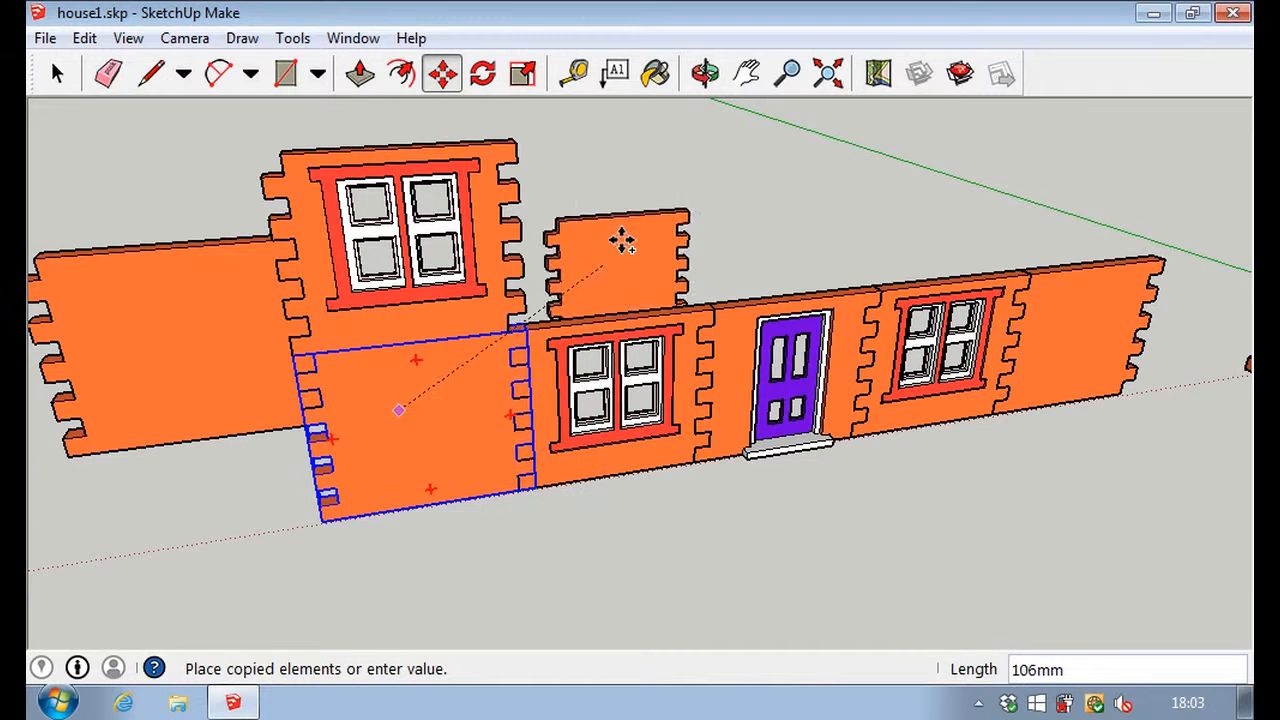
{"action": "left_click", "coordinate": [626, 222]}
{"action": "scroll", "coordinate": [578, 298], "scroll_direction": "up", "scroll_amount": 4}
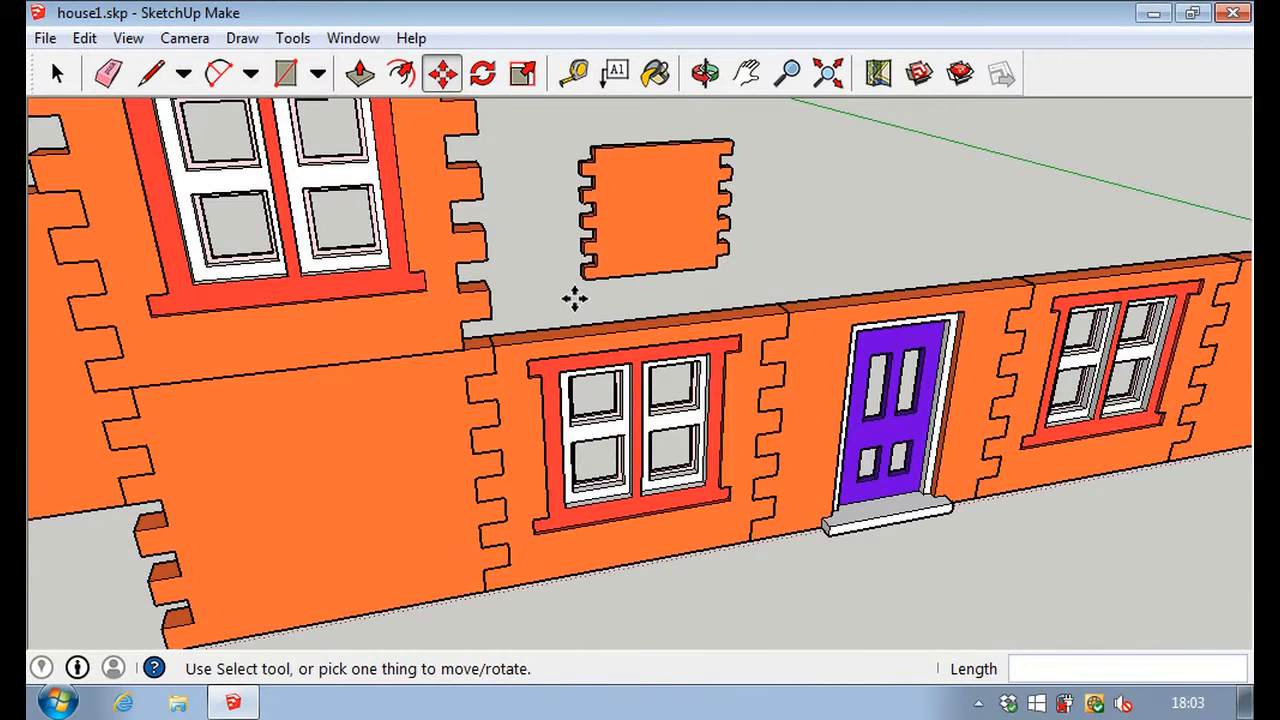
{"action": "scroll", "coordinate": [574, 298], "scroll_direction": "up", "scroll_amount": 2}
{"action": "left_click", "coordinate": [582, 262]}
{"action": "left_click", "coordinate": [410, 331]}
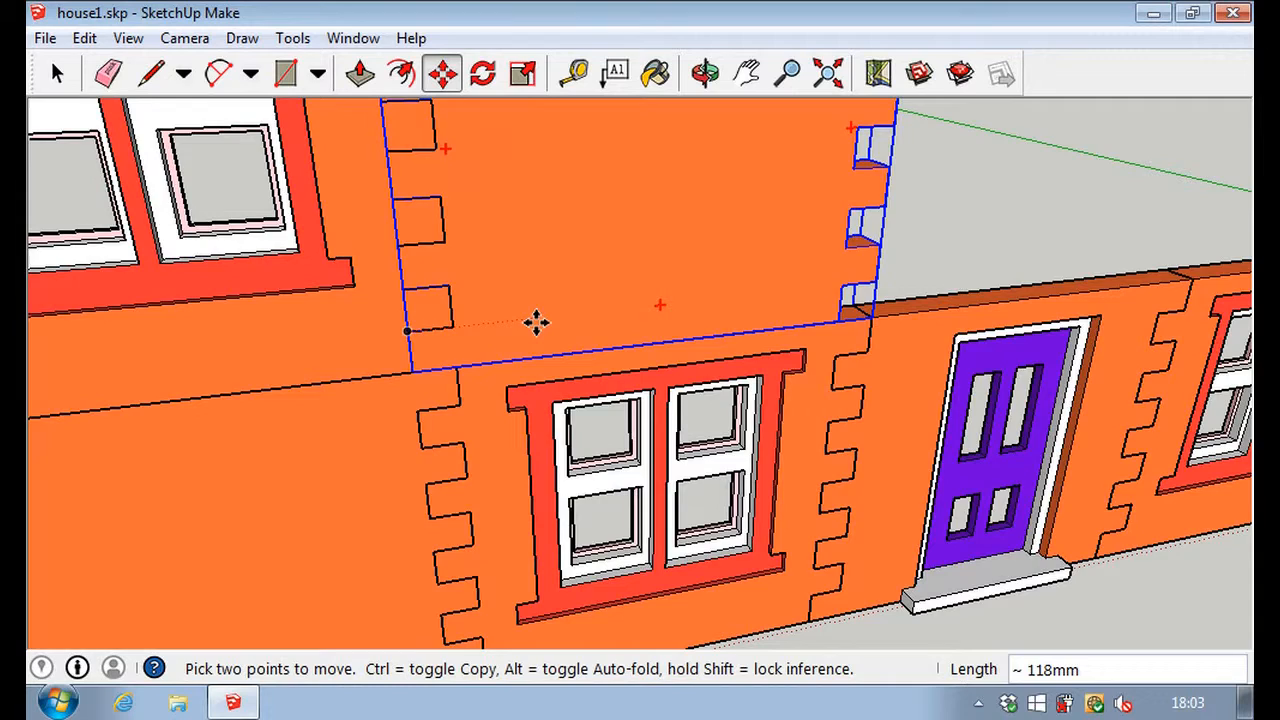
Copy the upper window panel and its neighbouring plain panel together, and paste the pair above the door and second window.
{"action": "scroll", "coordinate": [536, 330], "scroll_direction": "down", "scroll_amount": 3}
{"action": "scroll", "coordinate": [536, 345], "scroll_direction": "down", "scroll_amount": 3}
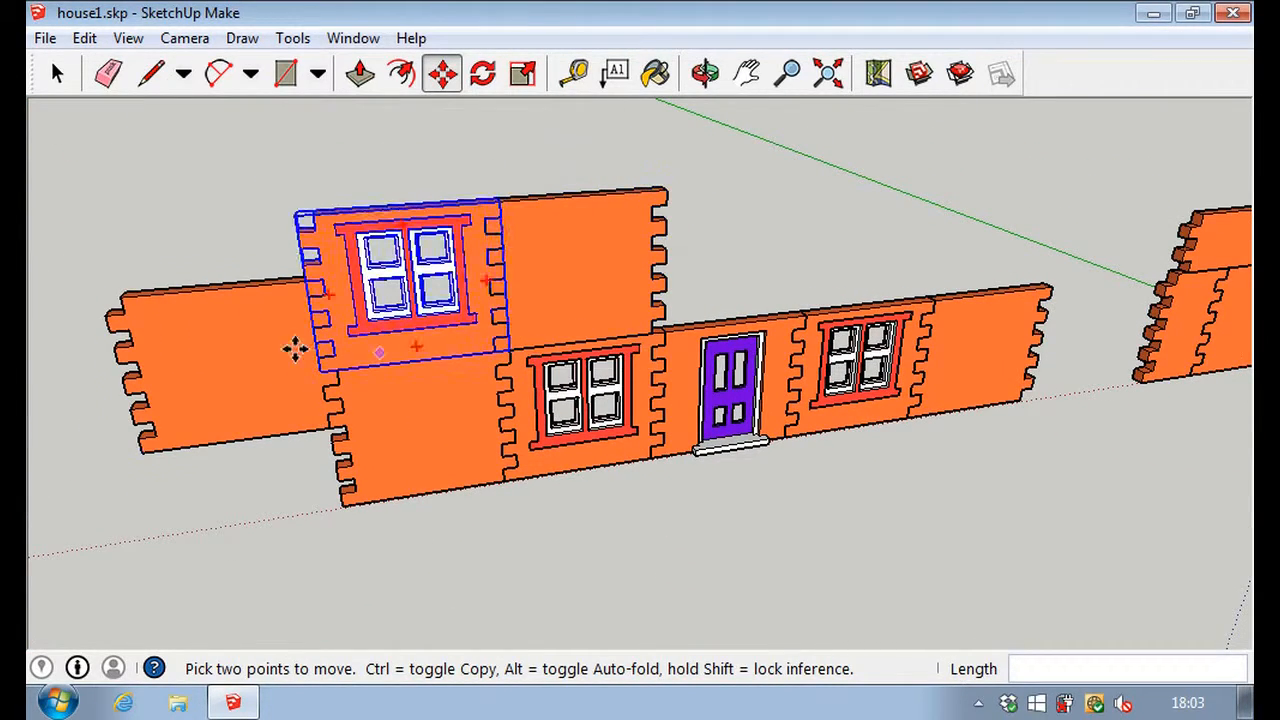
{"action": "left_click", "coordinate": [58, 75]}
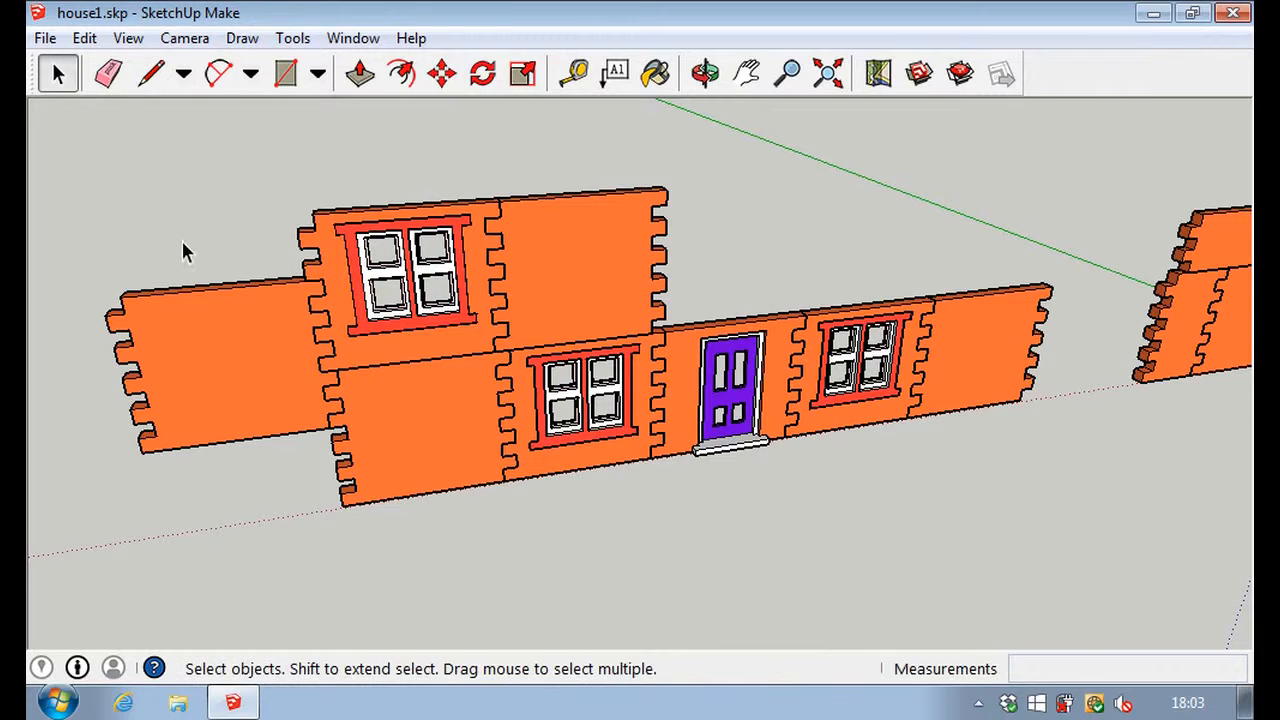
{"action": "left_click", "coordinate": [392, 350]}
{"action": "left_click", "coordinate": [568, 296], "text": "shift"}
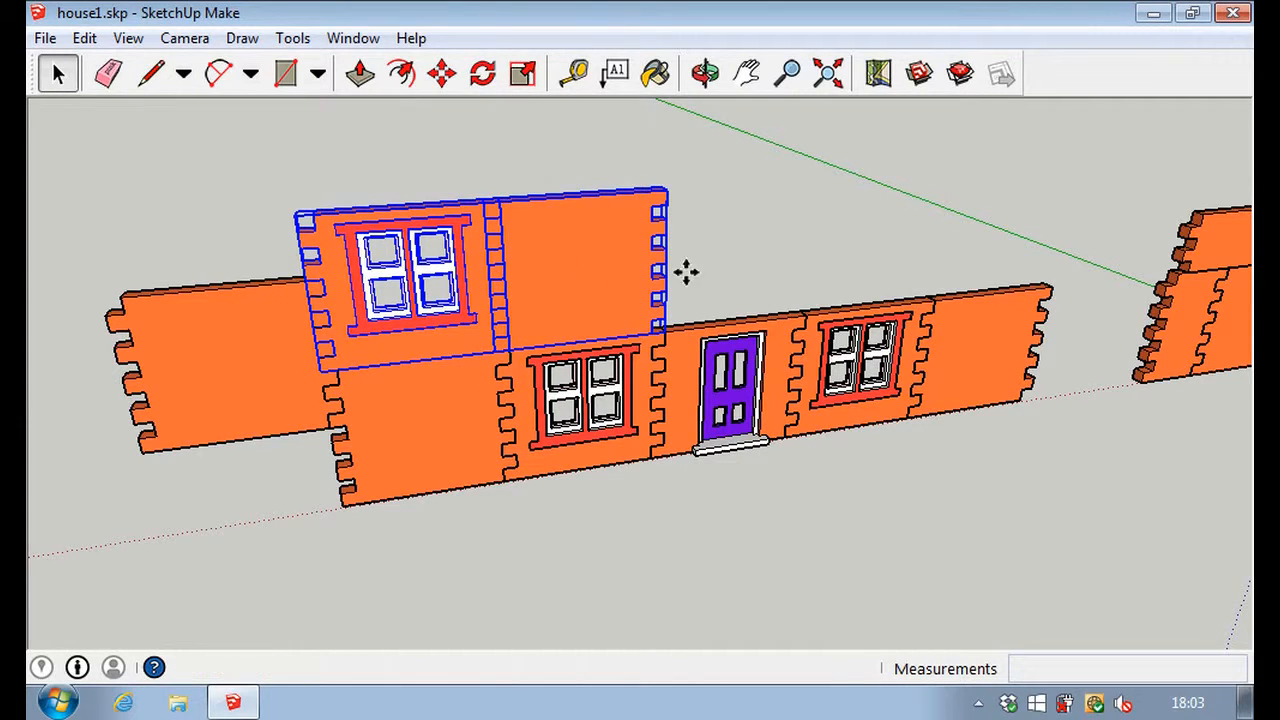
{"action": "key", "text": "ctrl+v"}
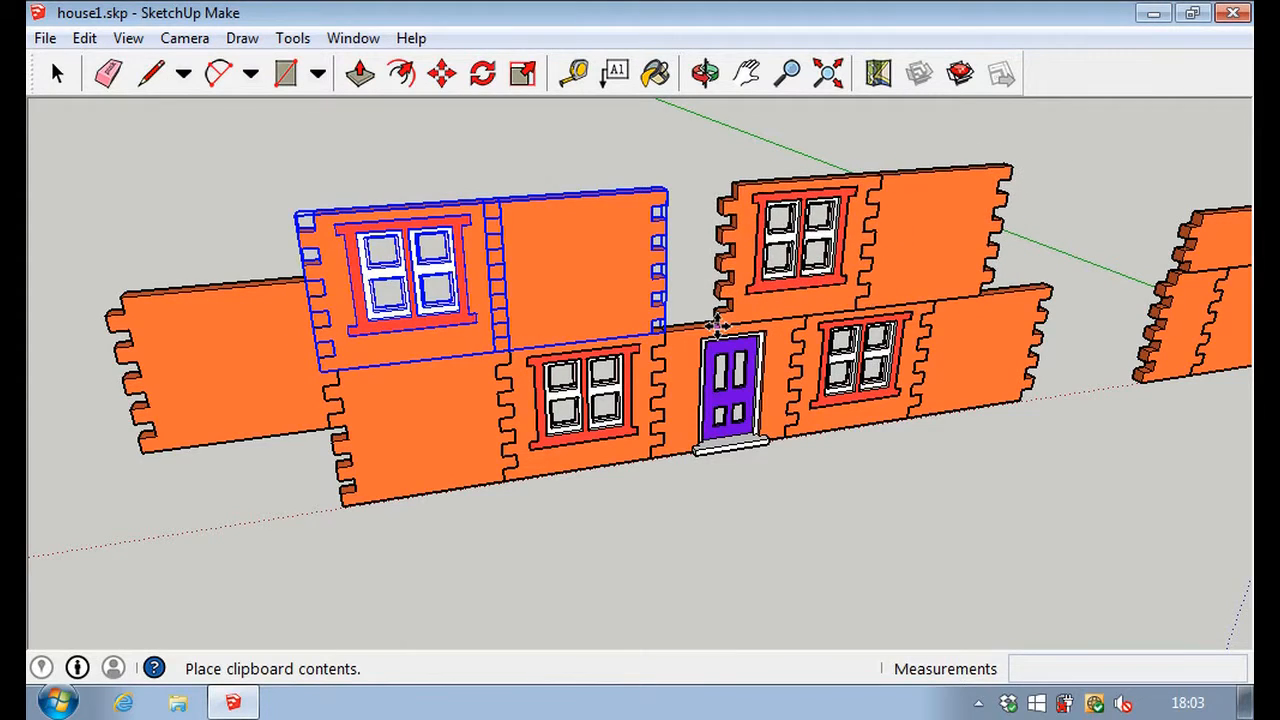
{"action": "left_click", "coordinate": [716, 325]}
Move the pasted pair about 15 mm so its brick teeth interlock with the upper plain panel, resting on the ground-floor wall.
{"action": "scroll", "coordinate": [716, 325], "scroll_direction": "up", "scroll_amount": 5}
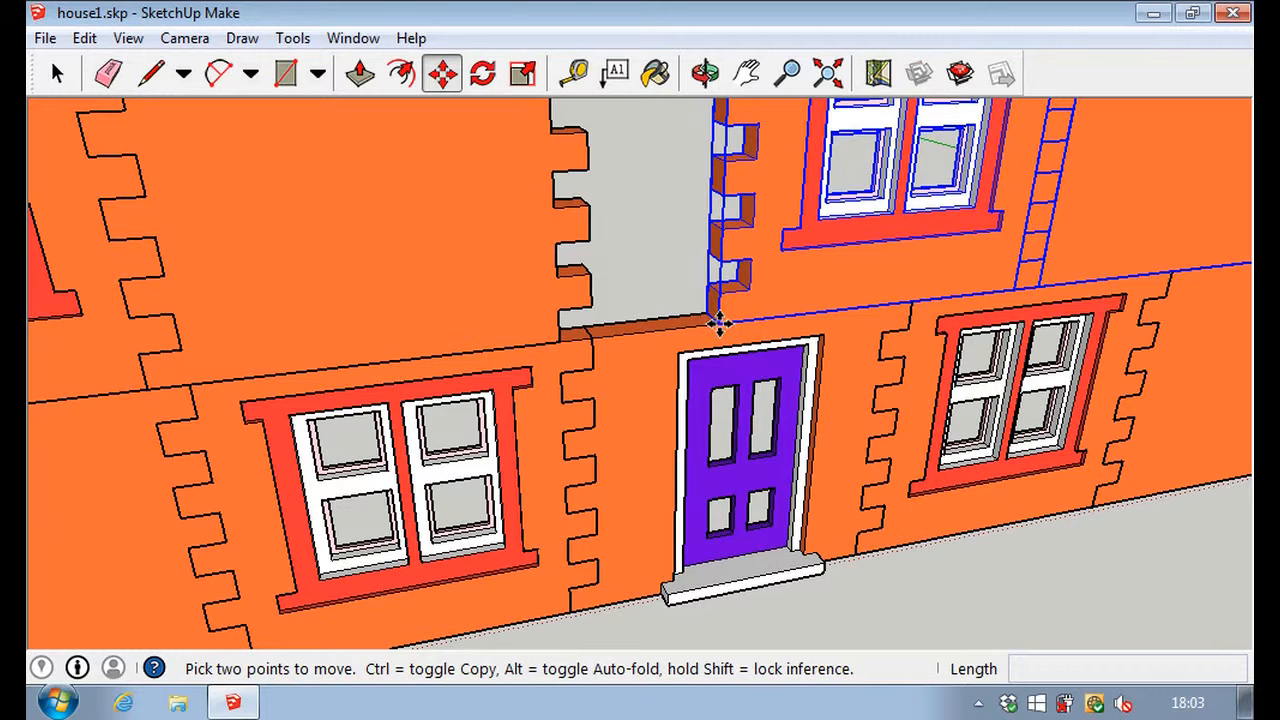
{"action": "left_click", "coordinate": [718, 325]}
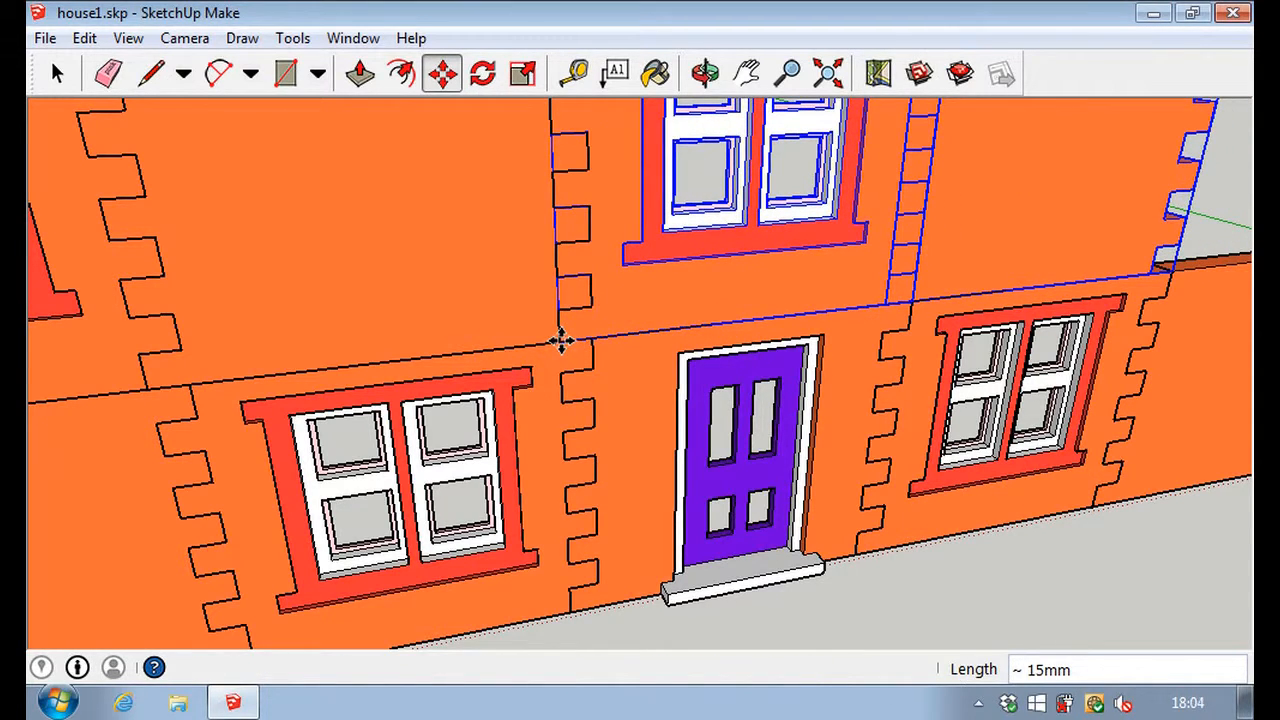
{"action": "left_click", "coordinate": [626, 349]}
{"action": "scroll", "coordinate": [626, 349], "scroll_direction": "down", "scroll_amount": 6}
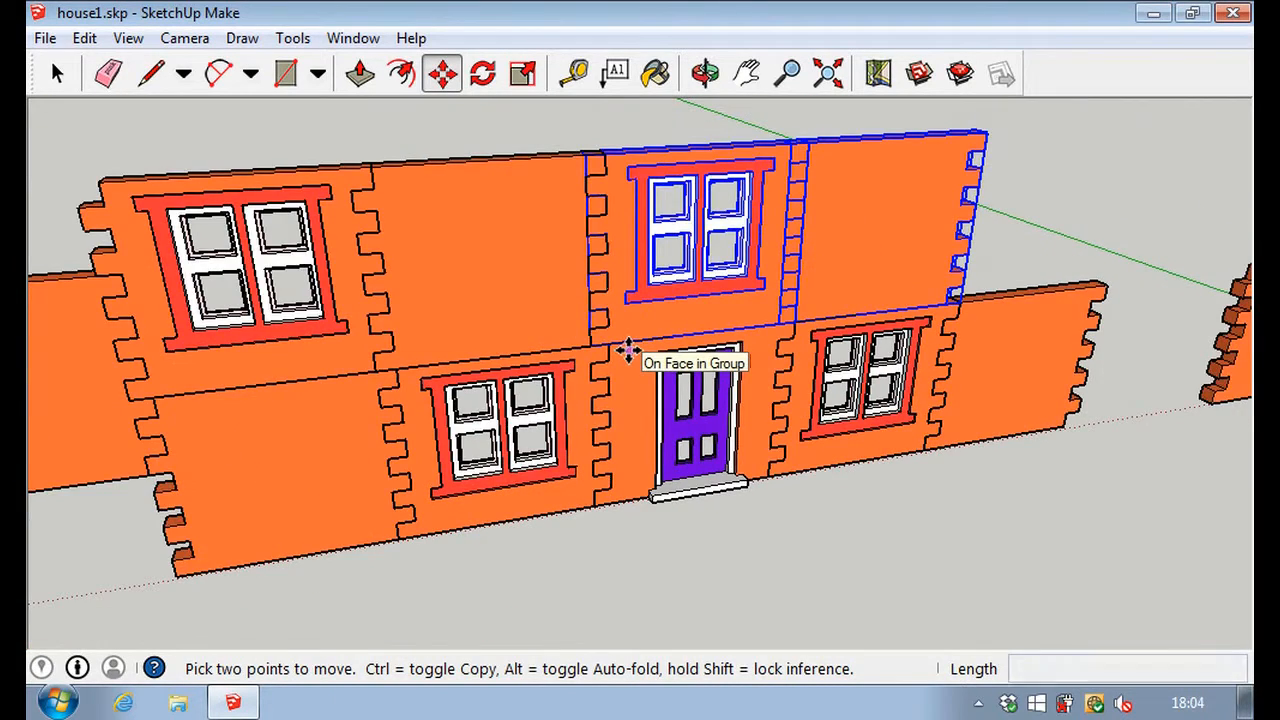
Copy the upper window panel above the door 74 mm along the red axis, past the last upper plain panel.
{"action": "left_click", "coordinate": [57, 73]}
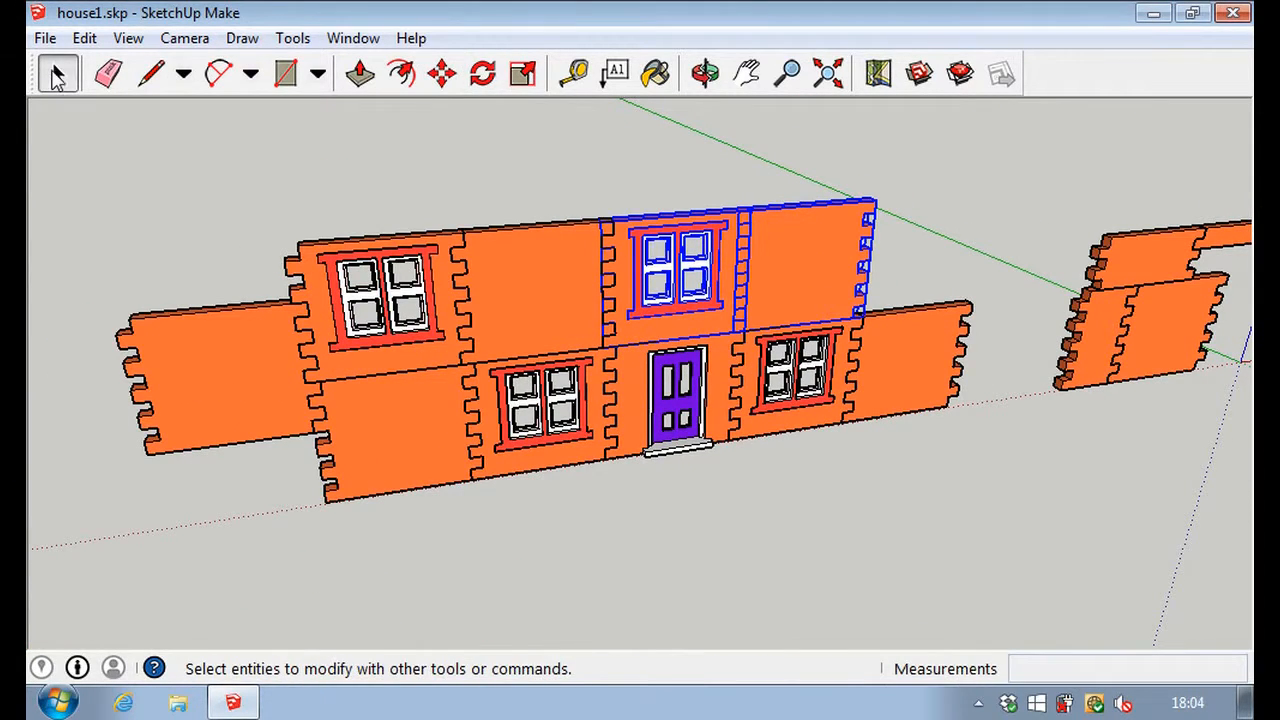
{"action": "left_click", "coordinate": [460, 552]}
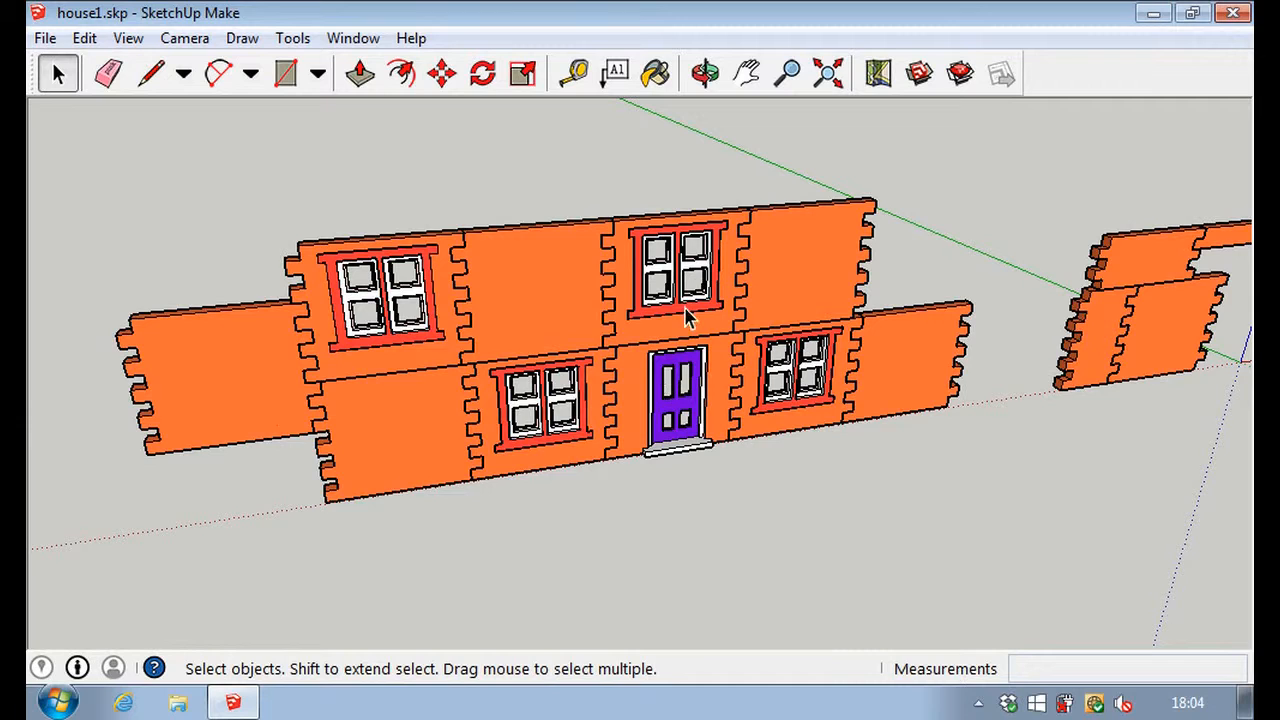
{"action": "left_click", "coordinate": [441, 73]}
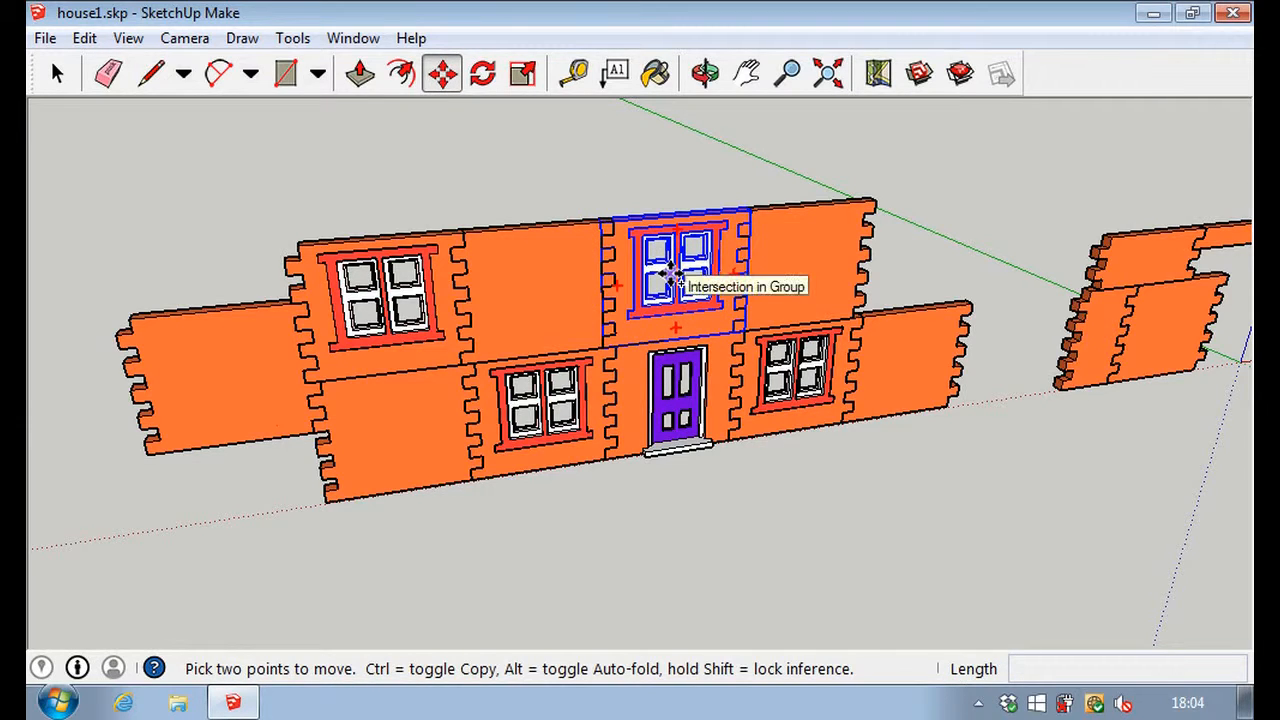
{"action": "left_click", "coordinate": [671, 272]}
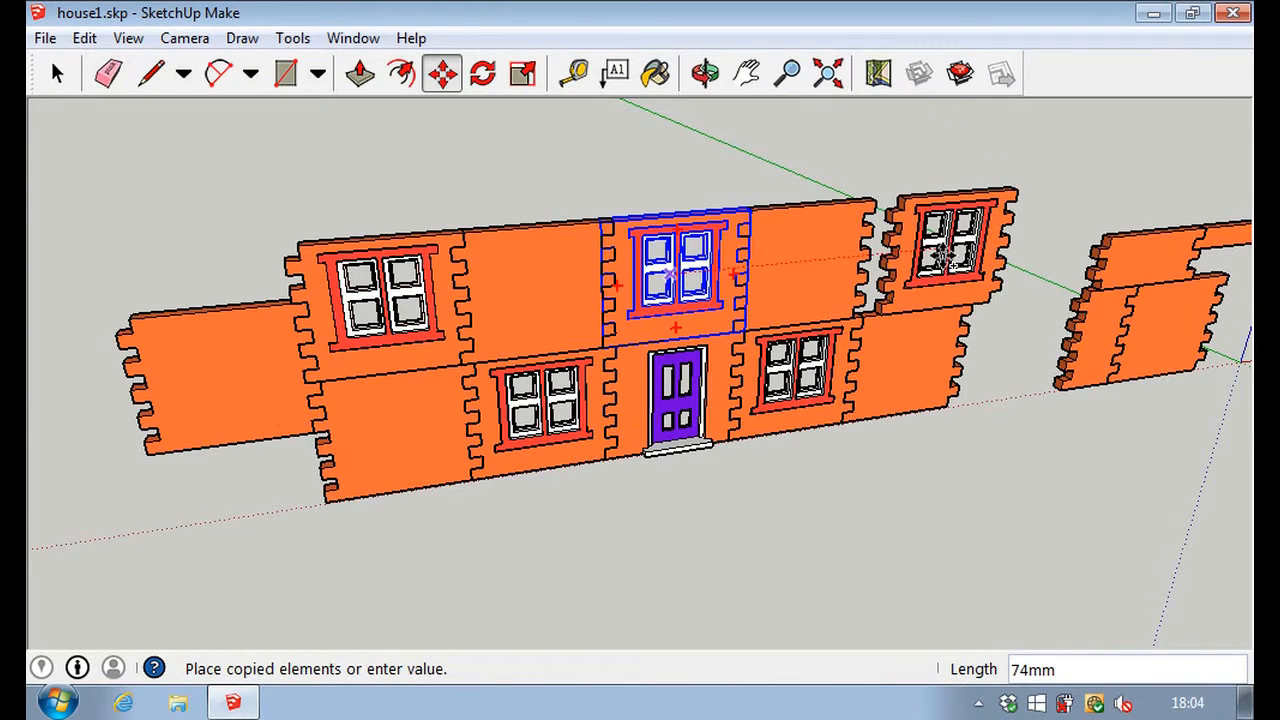
{"action": "scroll", "coordinate": [943, 252], "scroll_direction": "up", "scroll_amount": 4}
{"action": "scroll", "coordinate": [943, 257], "scroll_direction": "up", "scroll_amount": 2}
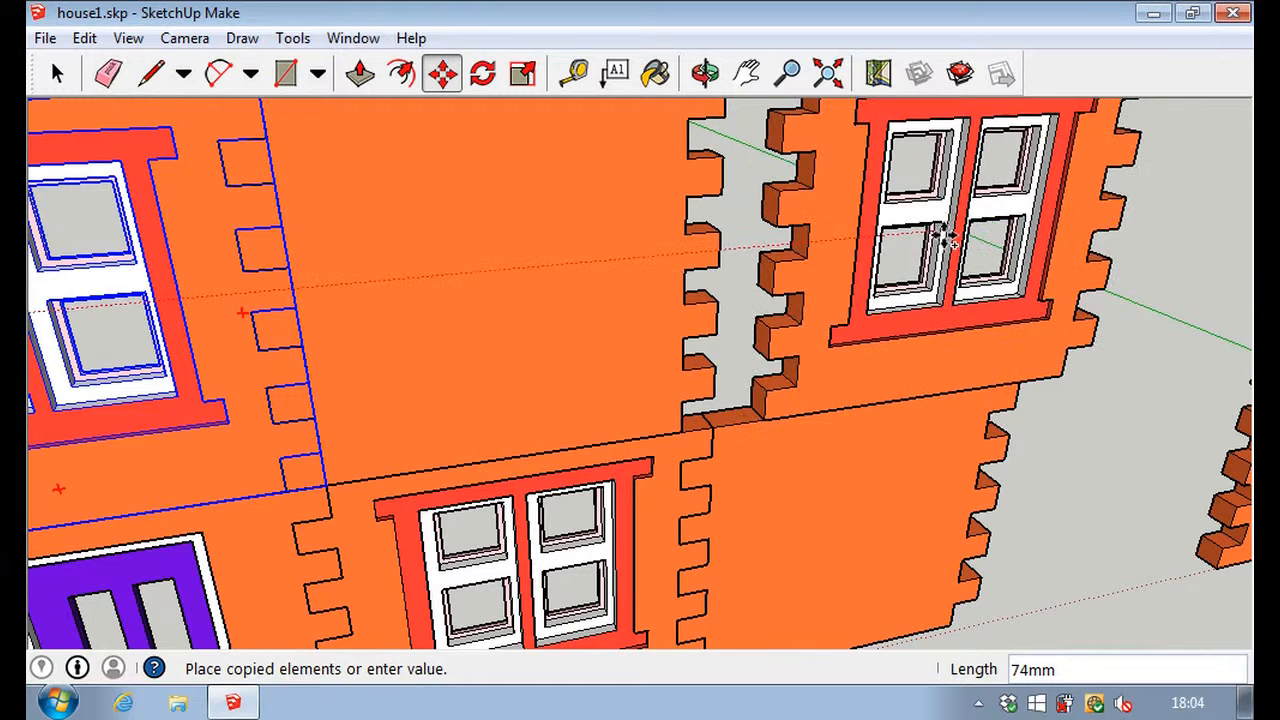
{"action": "left_click", "coordinate": [943, 234]}
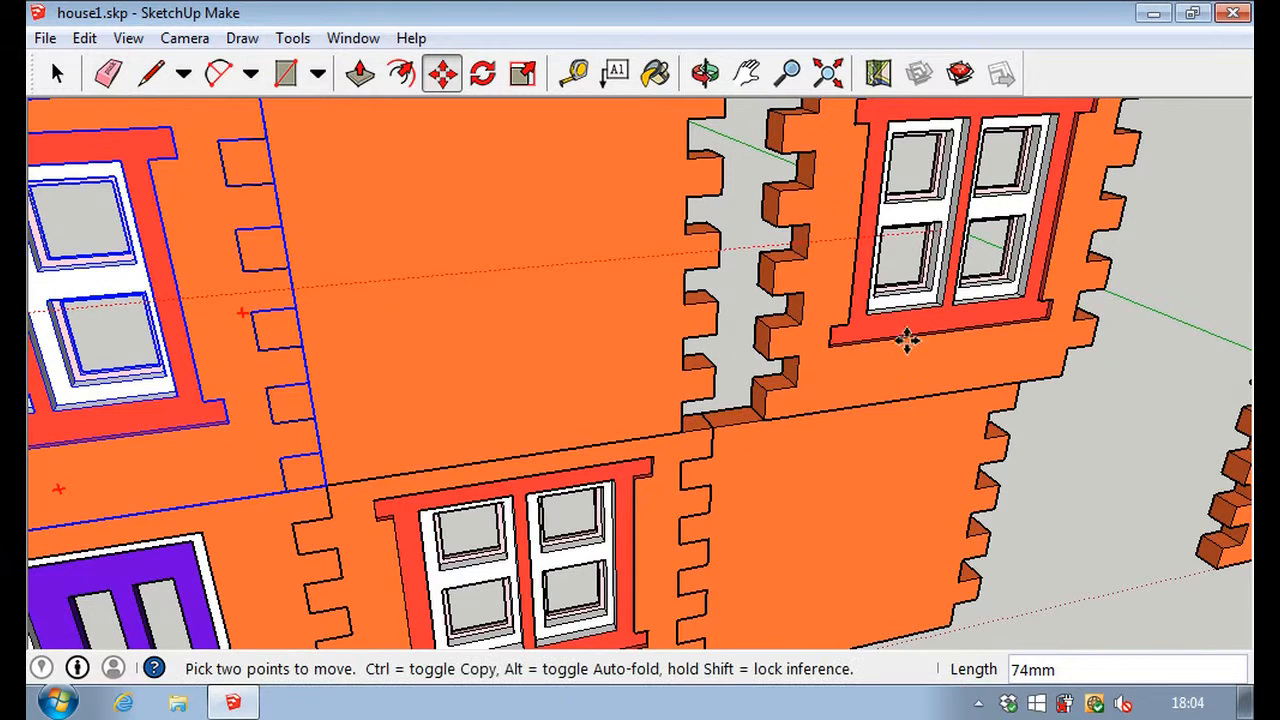
Move the last upper window panel 8 mm along the wall to interlock with the neighbouring upper plain panel.
{"action": "left_click", "coordinate": [768, 364]}
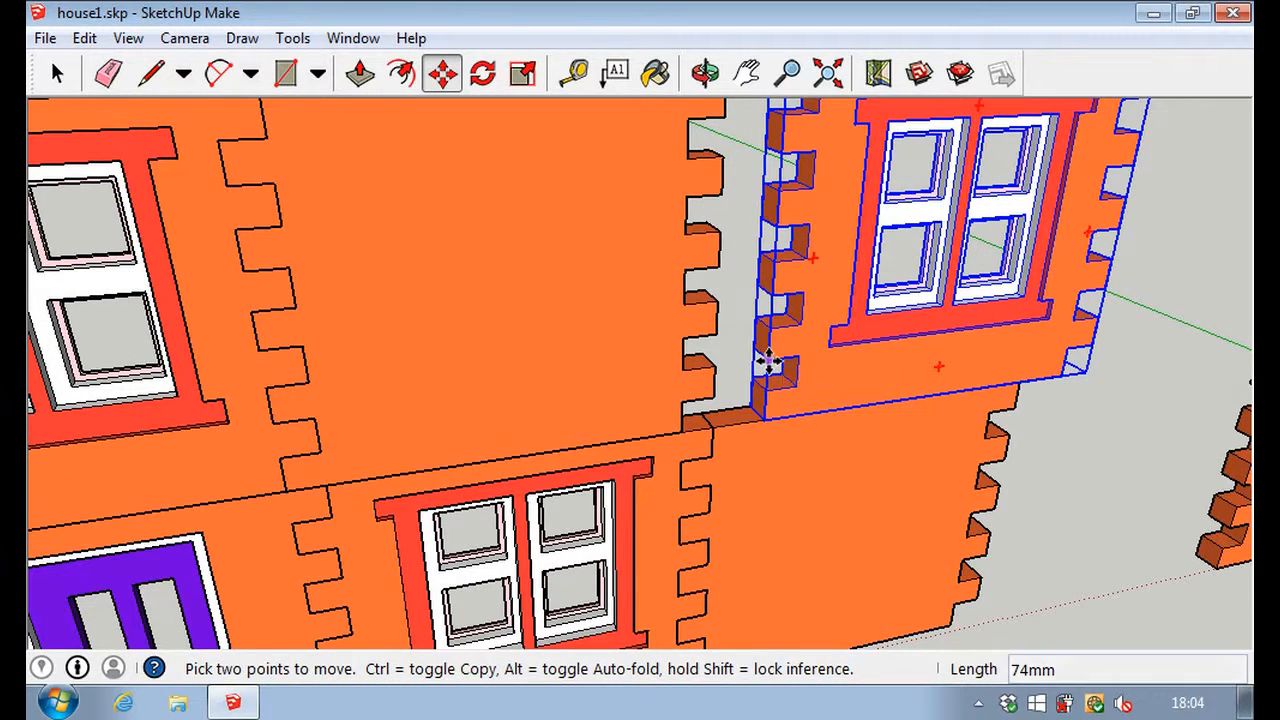
{"action": "left_click", "coordinate": [686, 366]}
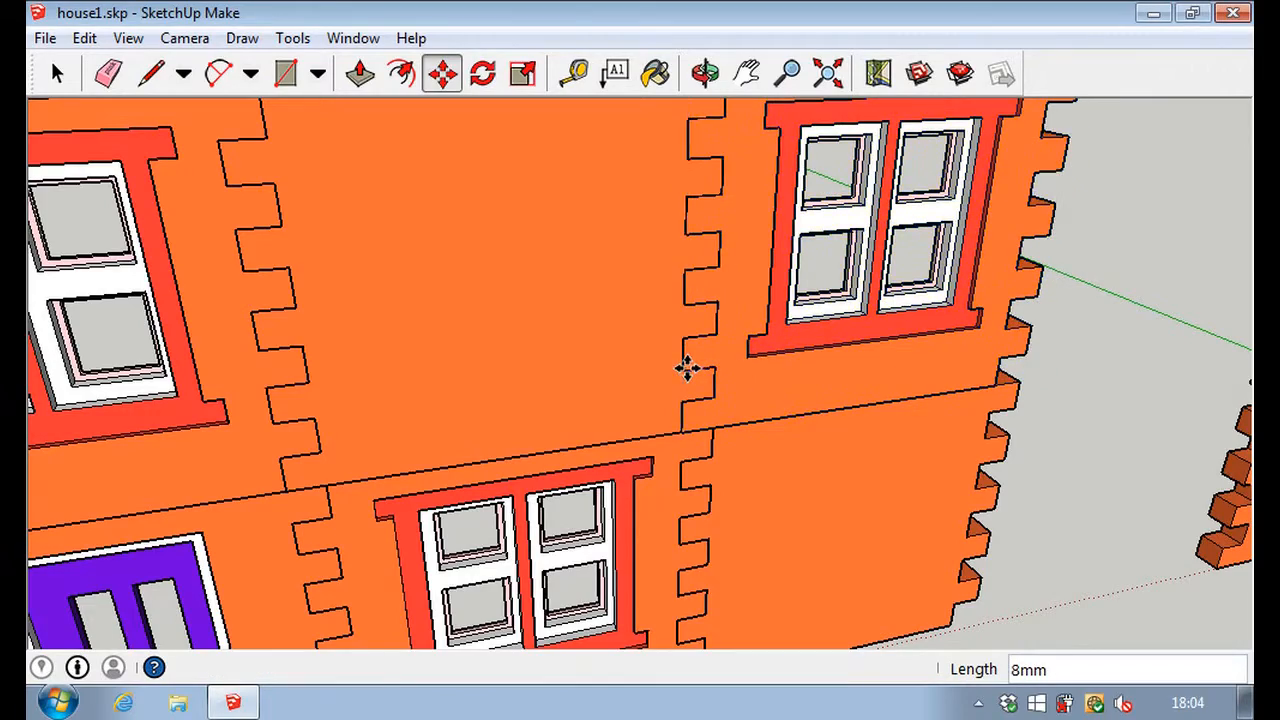
{"action": "scroll", "coordinate": [735, 327], "scroll_direction": "down", "scroll_amount": 3}
{"action": "scroll", "coordinate": [735, 327], "scroll_direction": "down", "scroll_amount": 6}
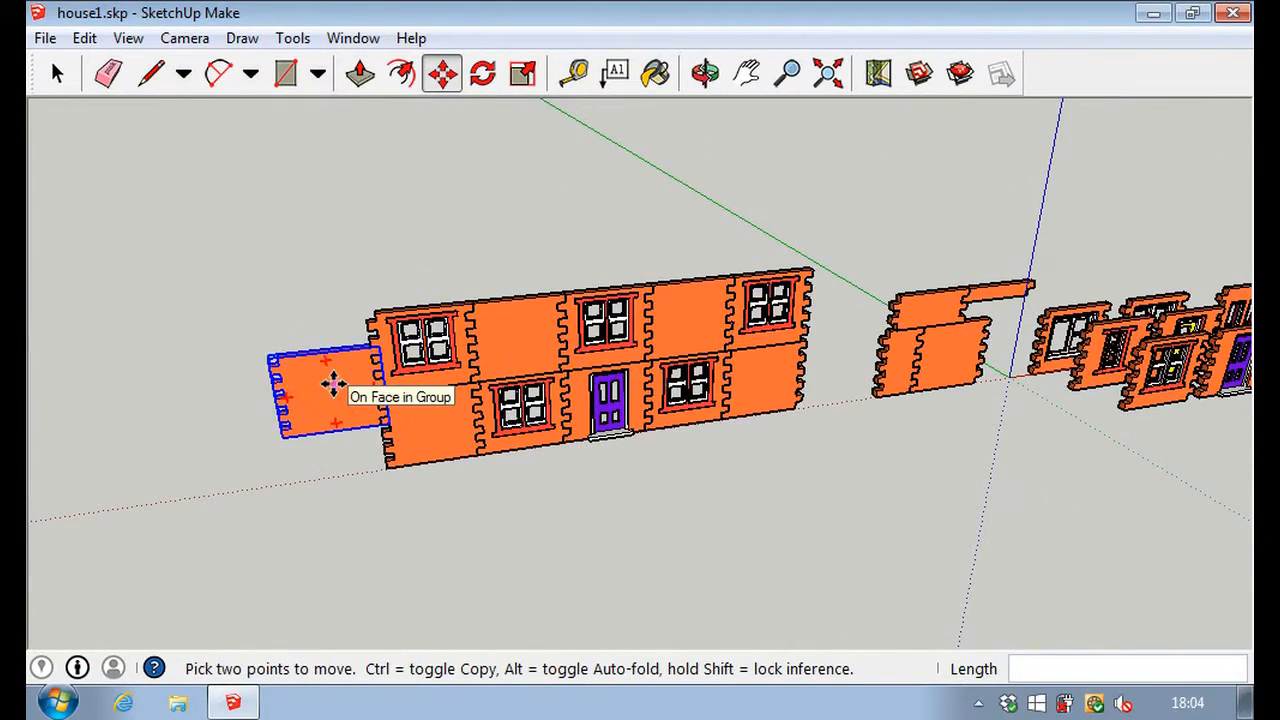
Delete the spare plain panel at the outer end of the two-storey front wall.
{"action": "left_click", "coordinate": [57, 74]}
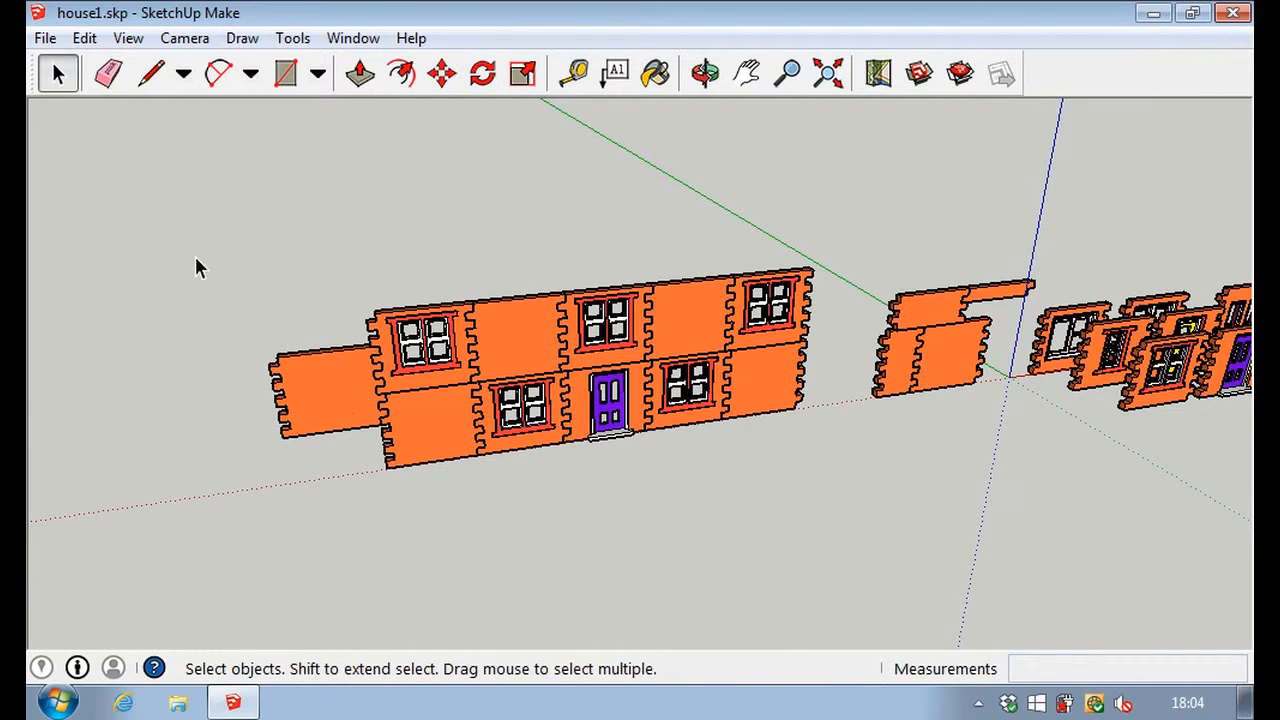
{"action": "left_click", "coordinate": [334, 401]}
{"action": "key", "text": "Delete"}
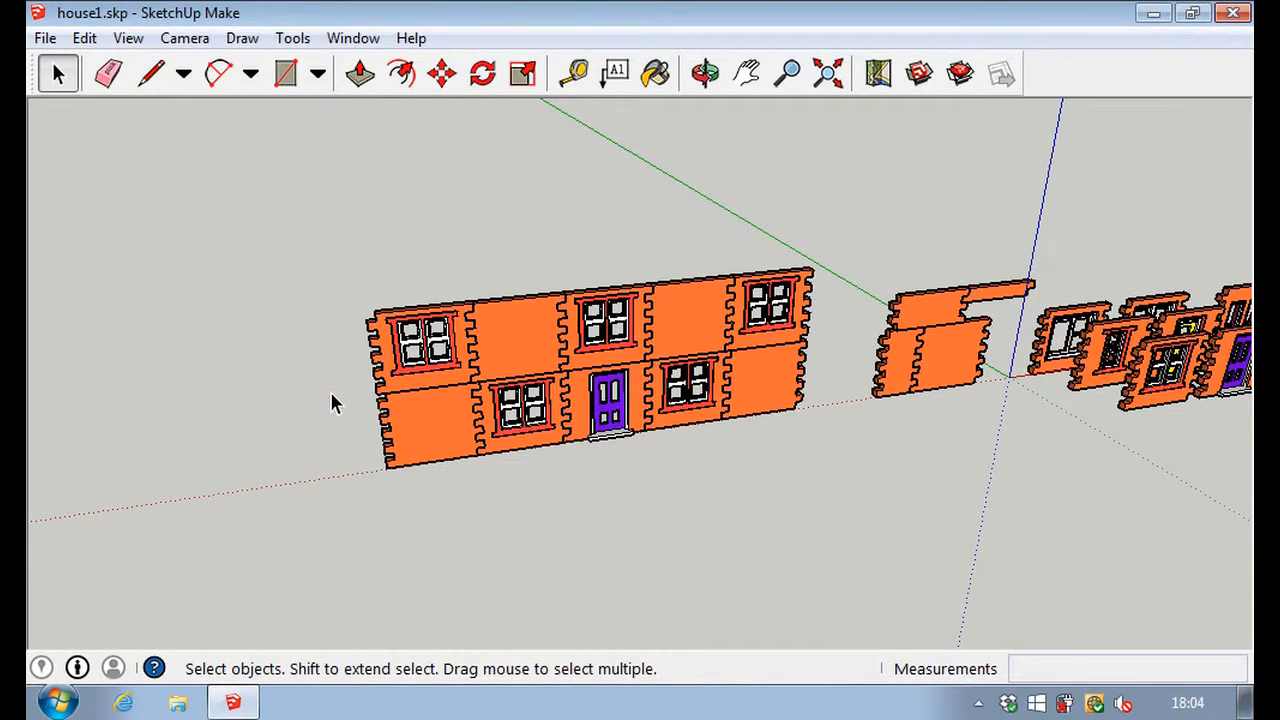
View the two-storey front wall more squarely and save the model.
{"action": "key", "text": "o"}
{"action": "left_click_drag", "start_coordinate": [637, 574], "coordinate": [552, 562]}
{"action": "key", "text": "space"}
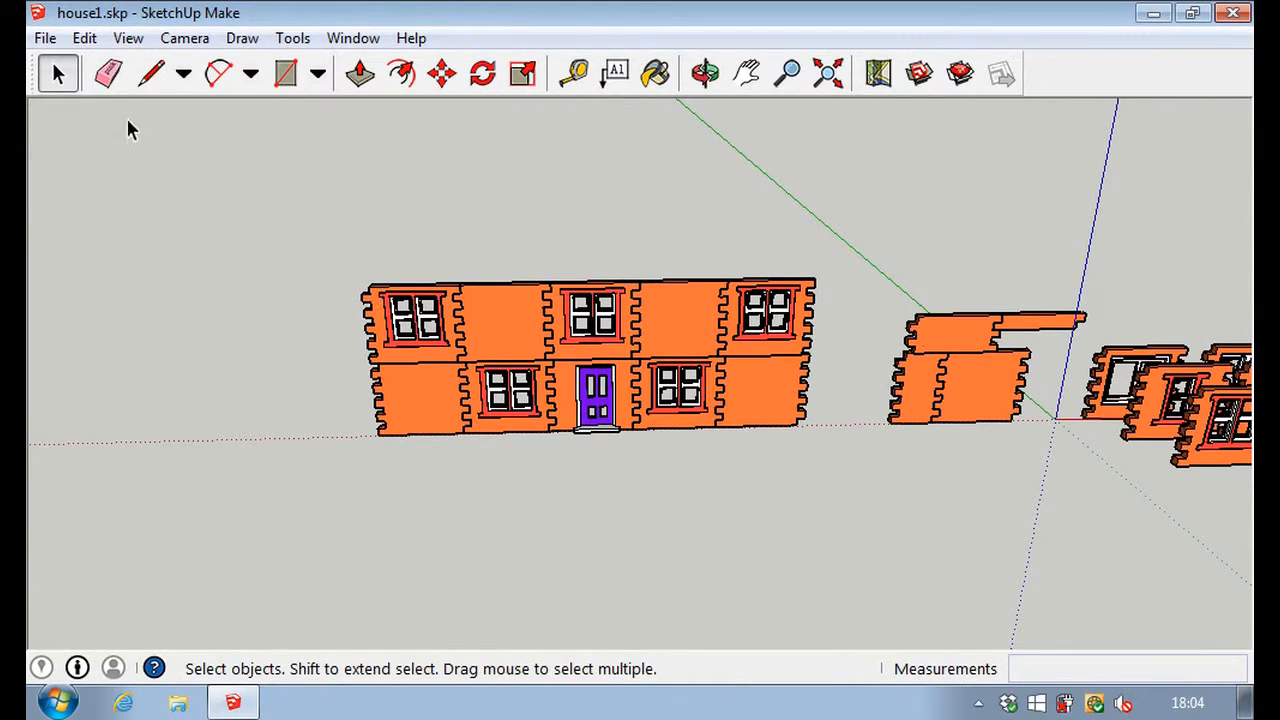
{"action": "left_click", "coordinate": [45, 38]}
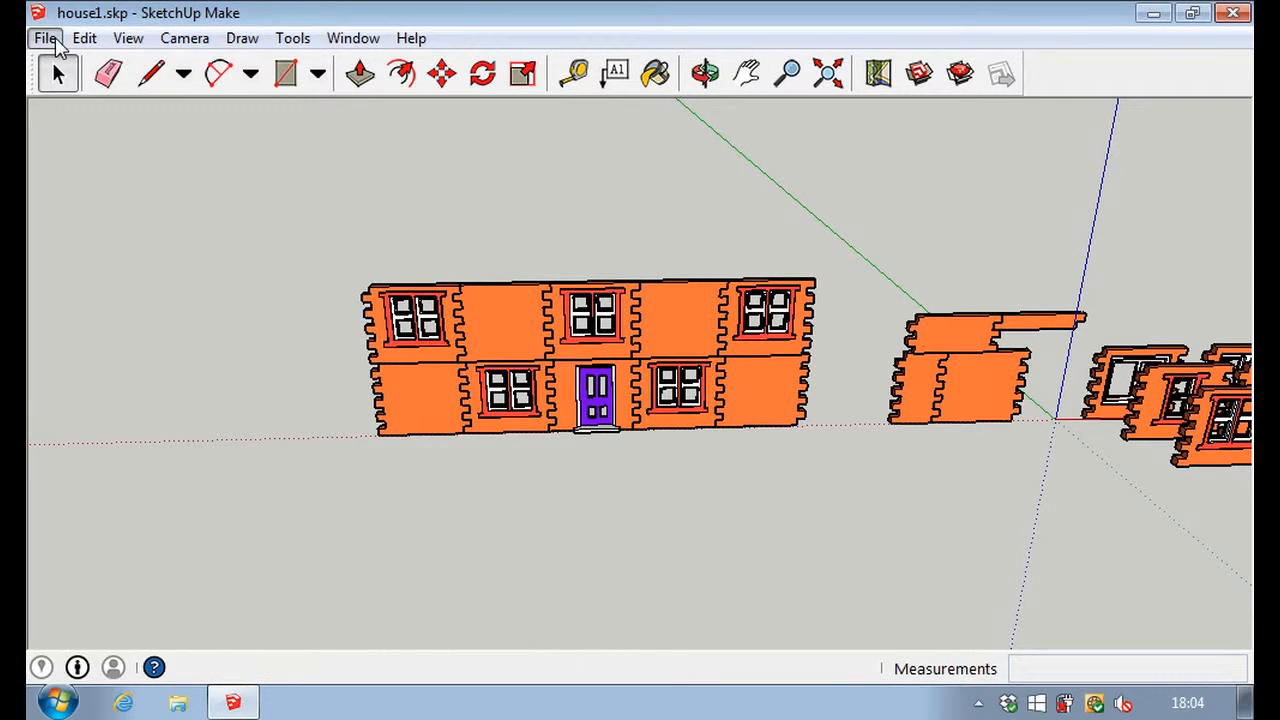
{"action": "left_click", "coordinate": [118, 116]}
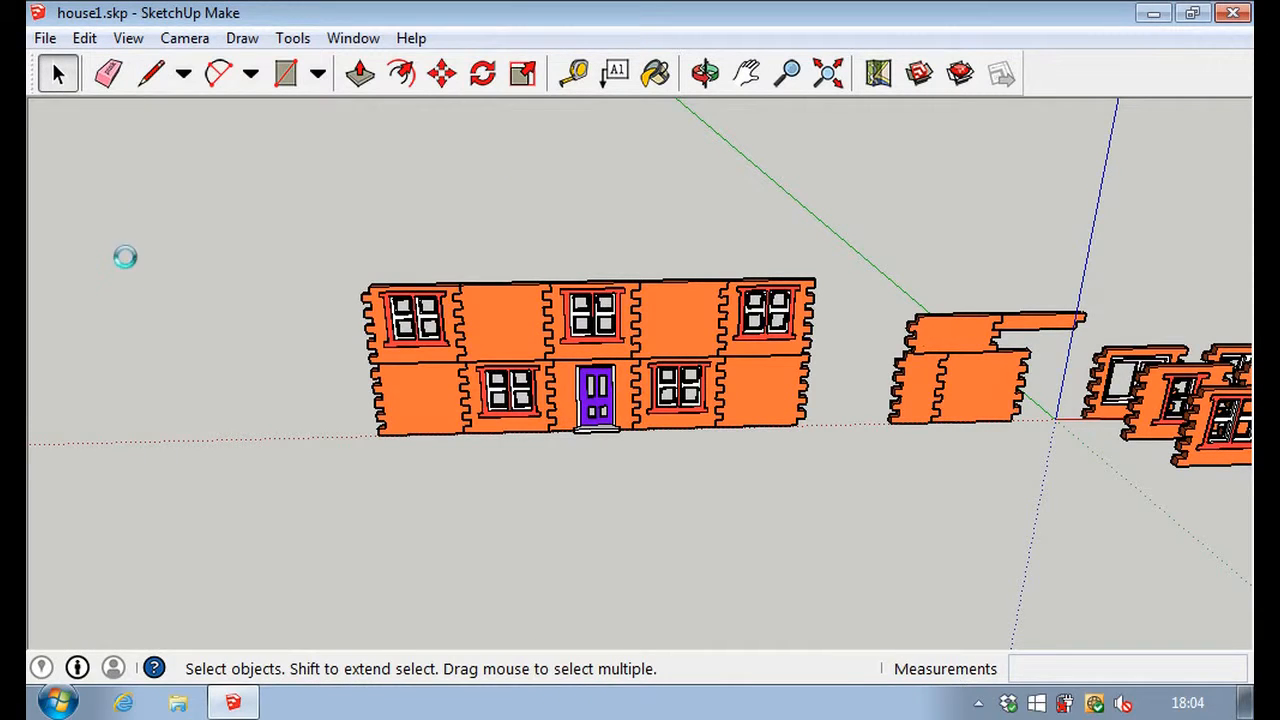